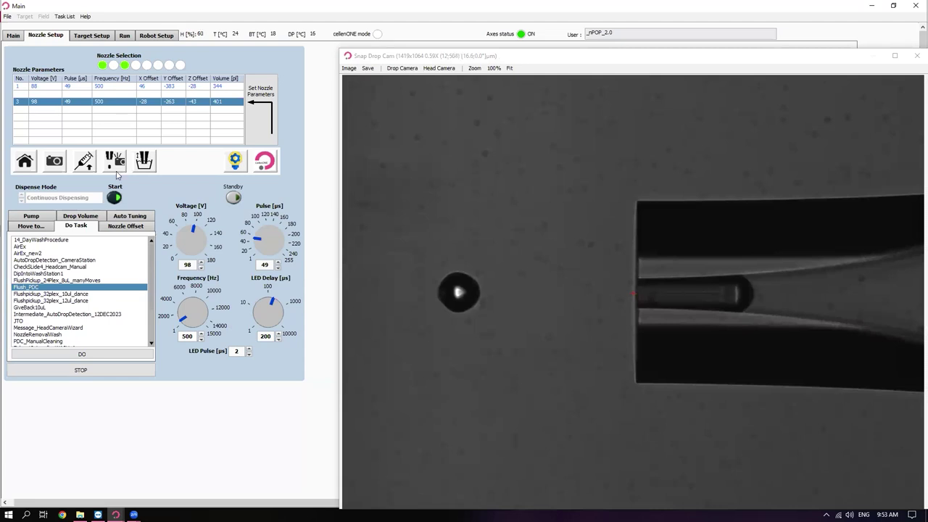
Step: Stop the continuous dispensing on nozzle 3 and measure its drop volume
click(117, 197)
click(81, 215)
click(67, 248)
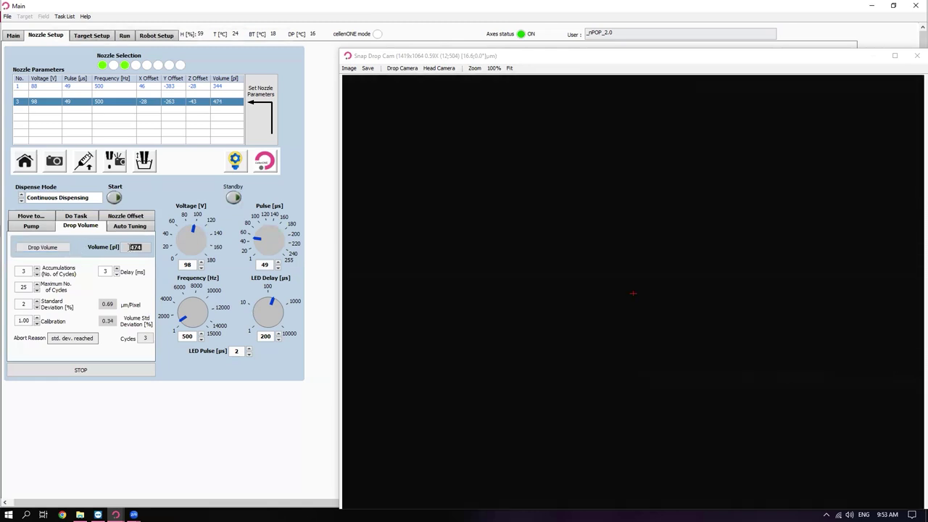
click(33, 251)
Step: Turn on the nozzle illumination and measure the width of the nozzle opening in the drop camera image with a mouse tool
click(234, 160)
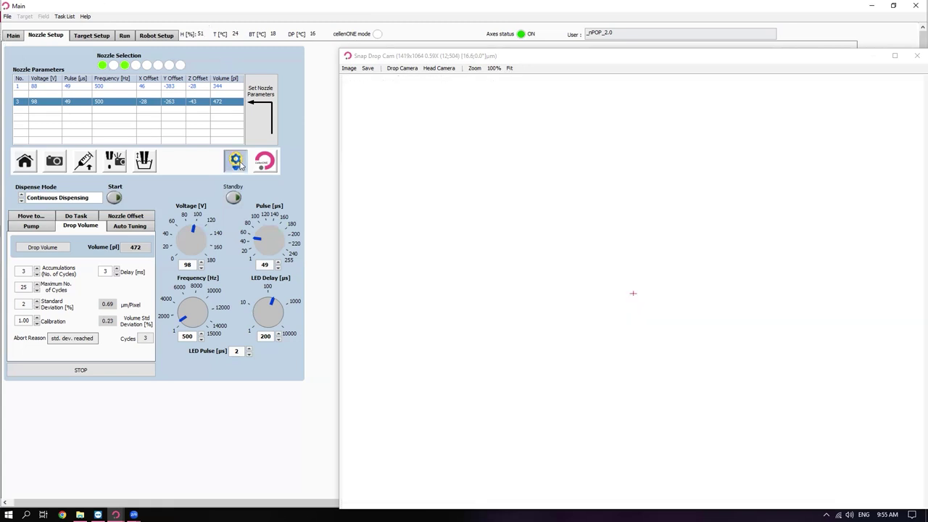
click(350, 68)
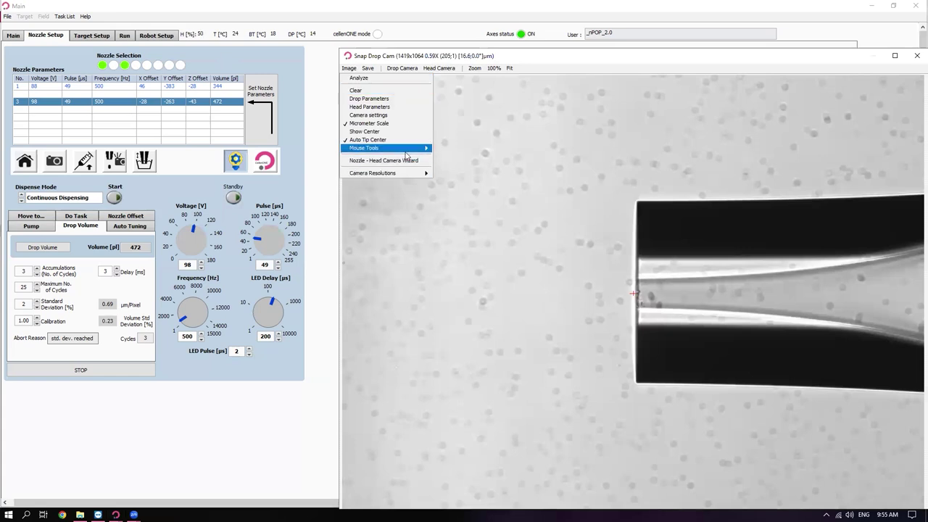
click(638, 278)
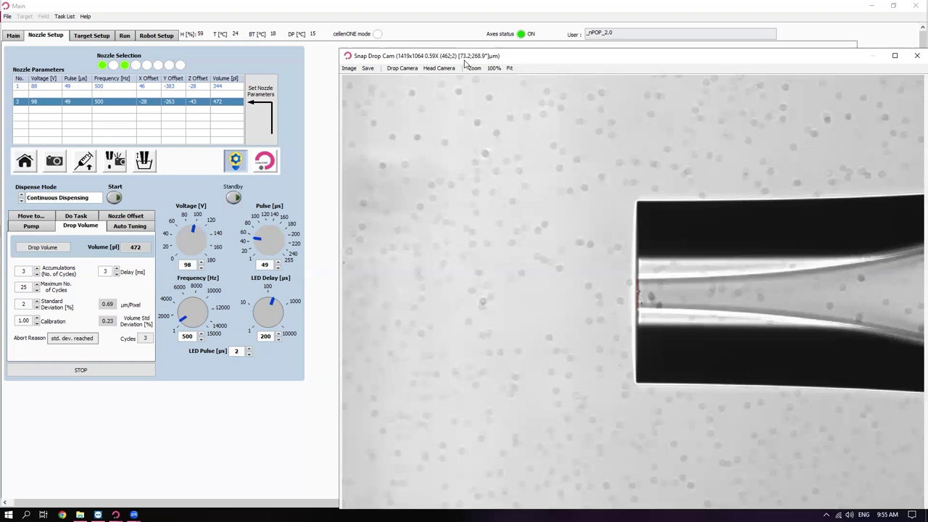
Step: Start continuous dispensing and sweep the LED delay up to 820 µs to follow the drop away from the nozzle
click(114, 197)
click(266, 301)
mouse_move(266, 301)
mouse_down()
mouse_move(255, 312)
mouse_move(275, 291)
mouse_up()
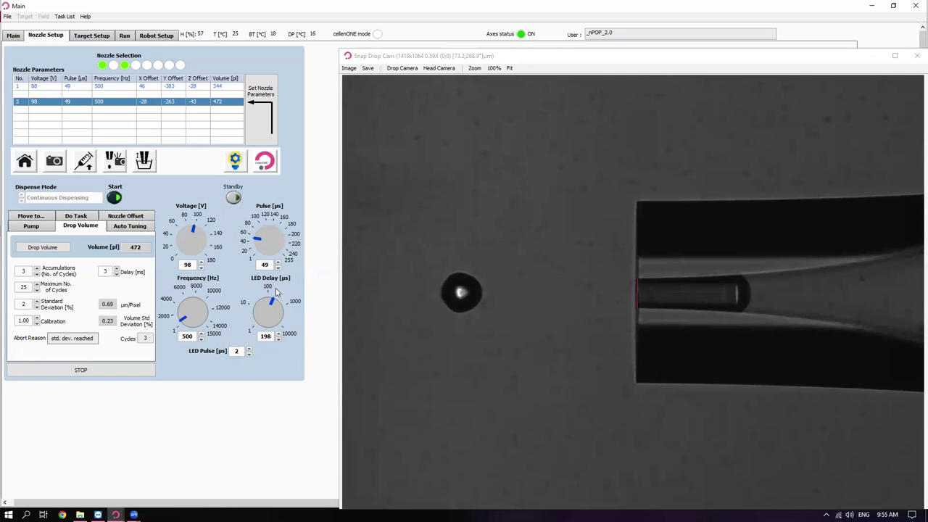
drag(275, 303, 276, 304)
scroll(276, 304, up, 2)
drag(277, 305, 282, 308)
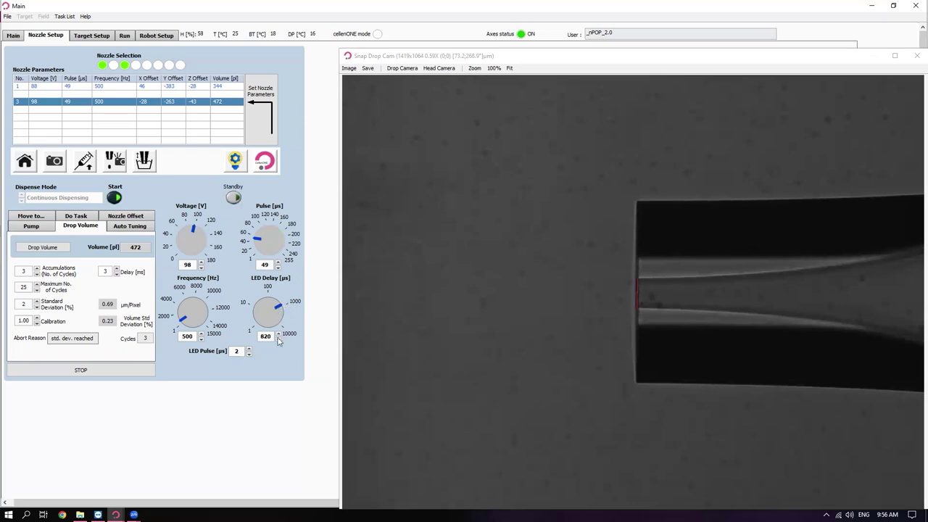
Step: Set the LED delay back to 200 µs
drag(268, 335, 252, 334)
text(200)
key(Return)
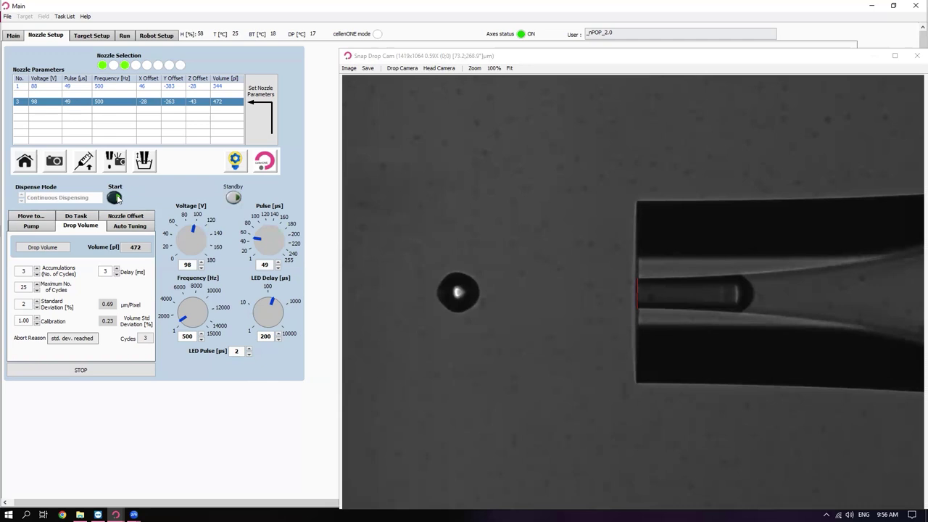
Step: Check the drop stability of nozzle 3 by toggling continuous dispensing, and leave dispensing stopped
click(116, 198)
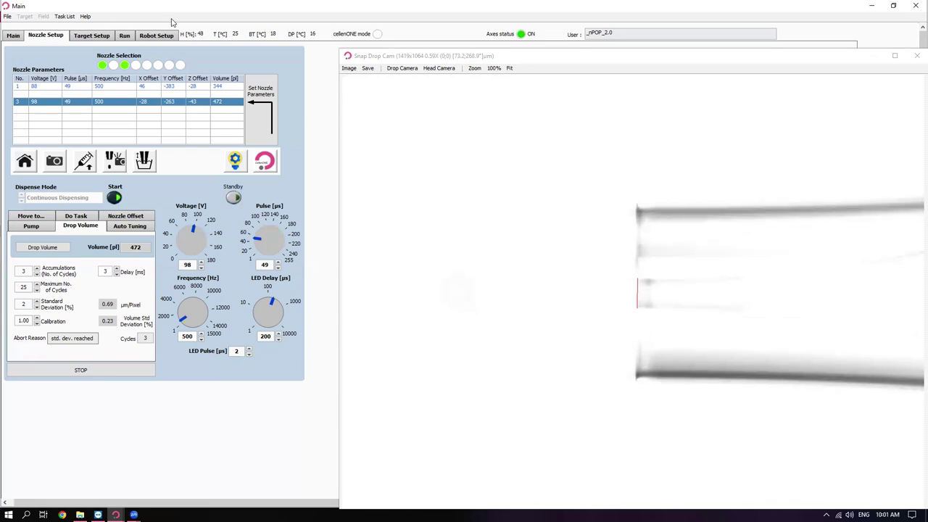
click(115, 197)
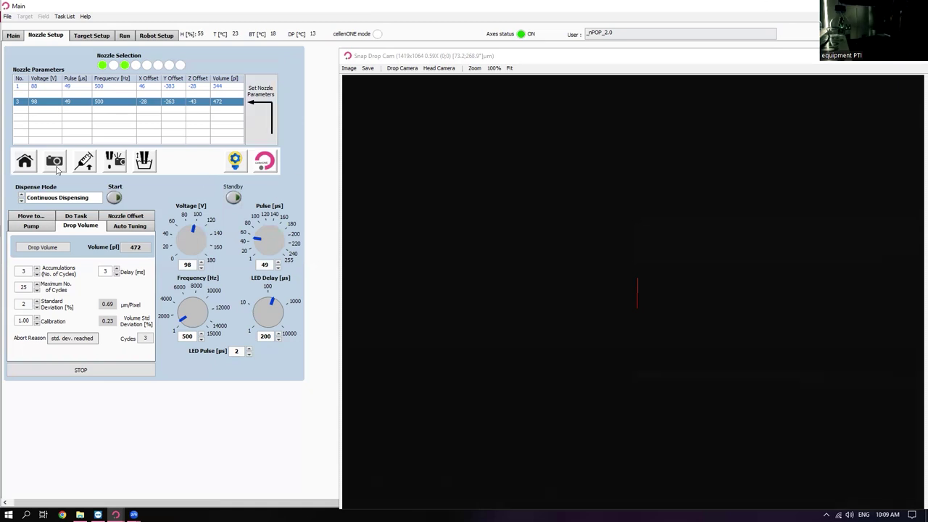
click(114, 198)
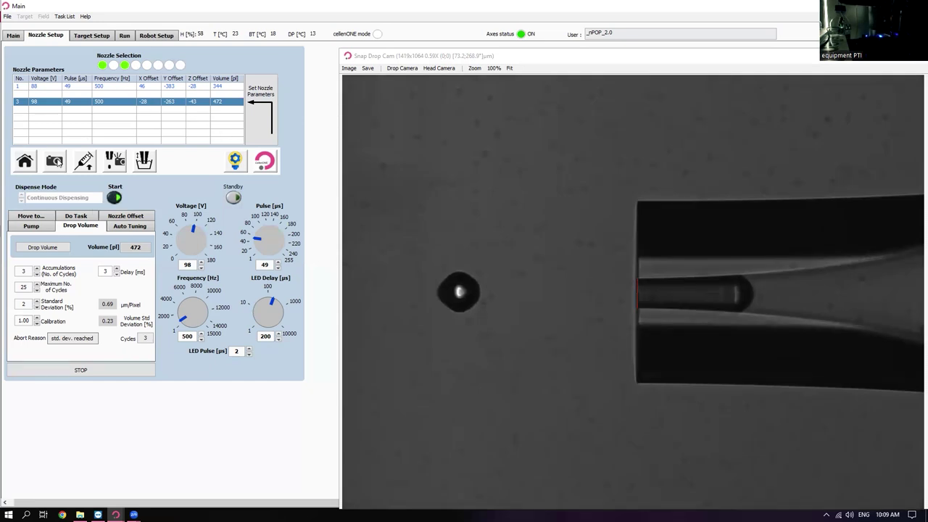
click(115, 198)
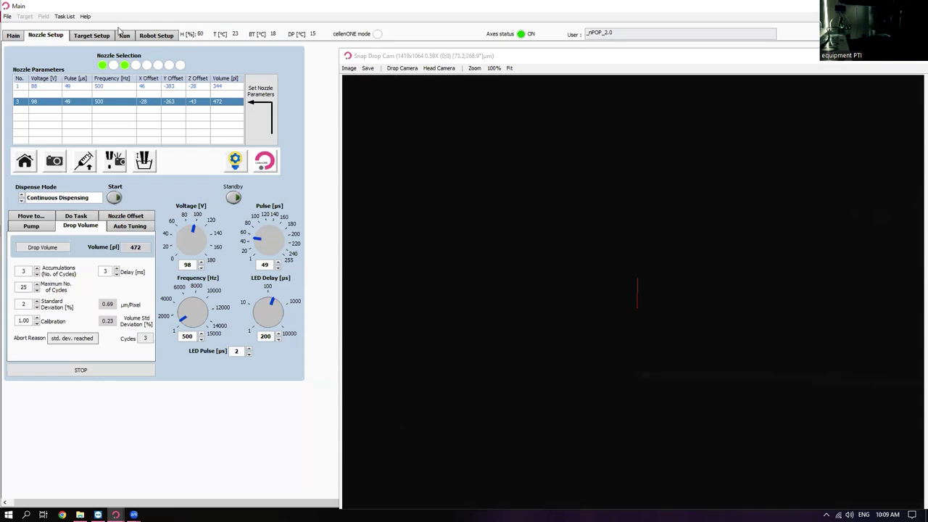
Step: Clear the camera window off the target layout and check the selected run and target against the target setup
click(92, 36)
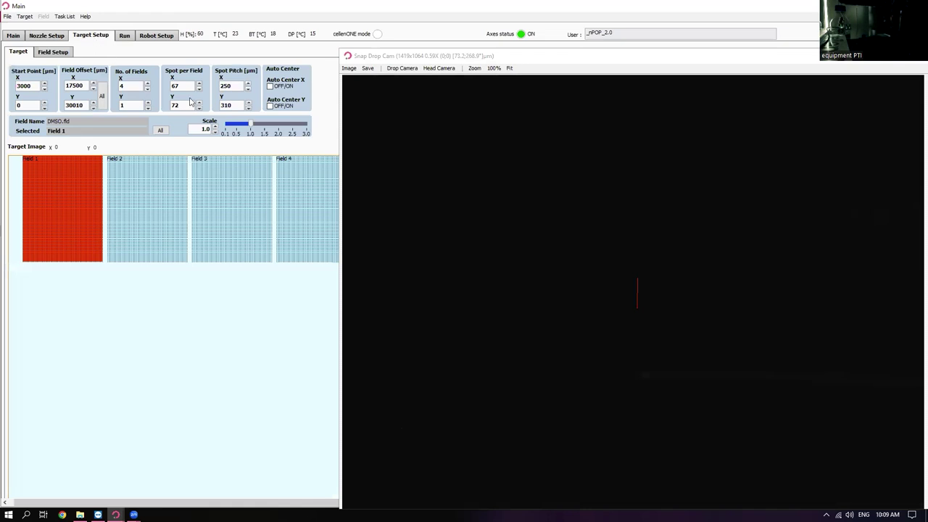
drag(545, 55, 714, 235)
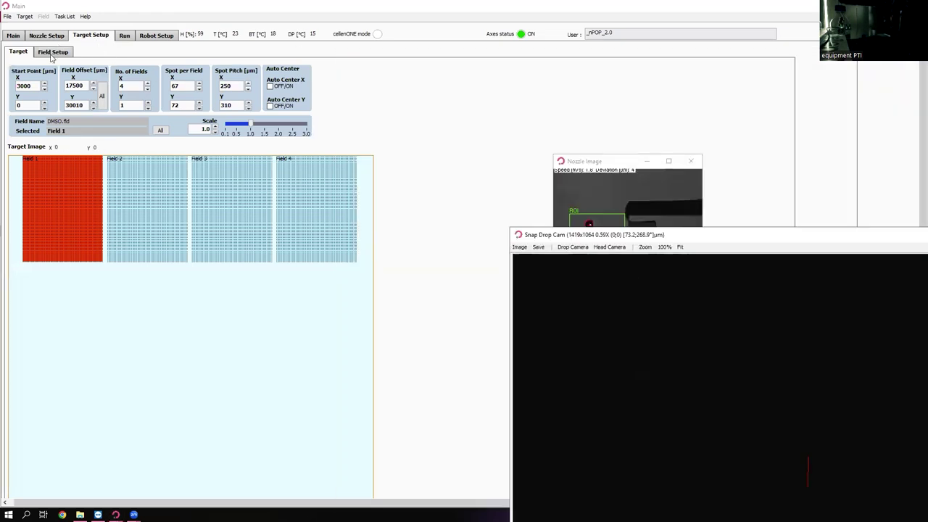
click(13, 36)
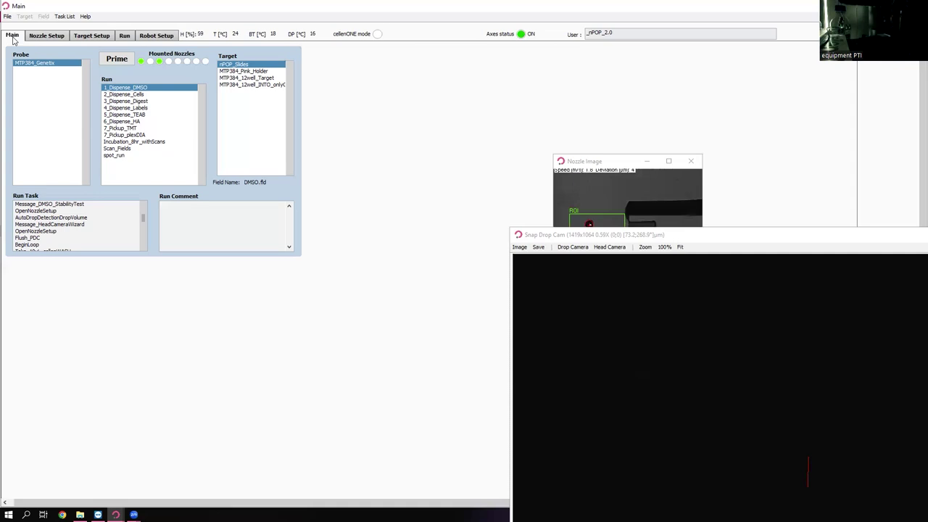
click(91, 35)
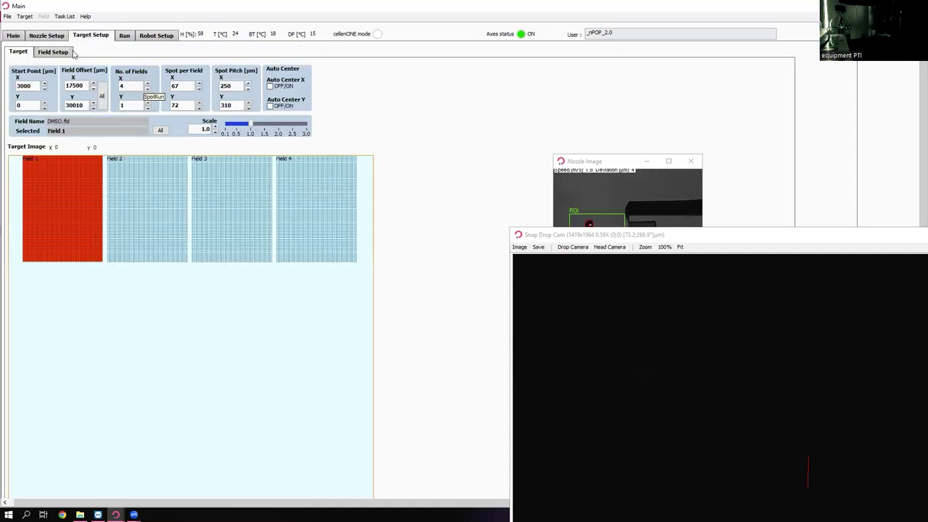
Step: Load the field file DMSO.fld from the 3-plex_mTRAQ pattern folder
click(24, 16)
click(29, 34)
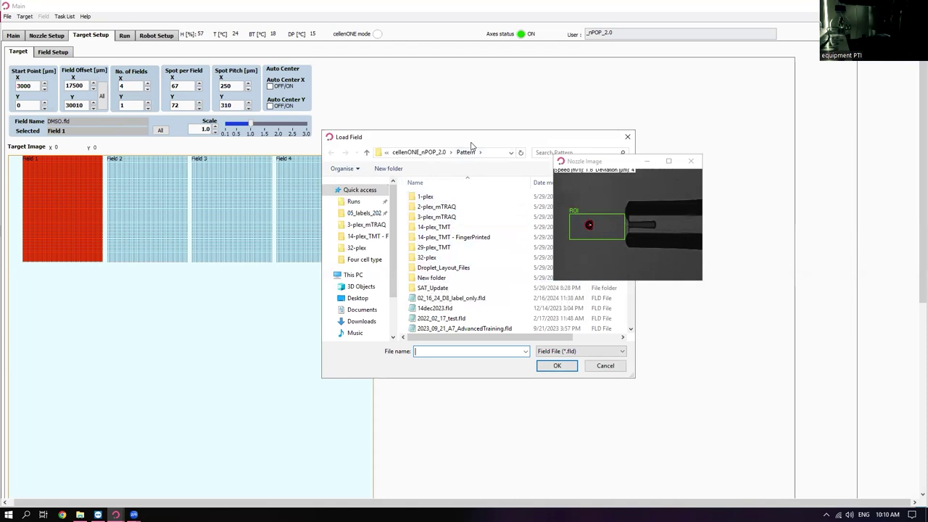
drag(464, 144, 437, 158)
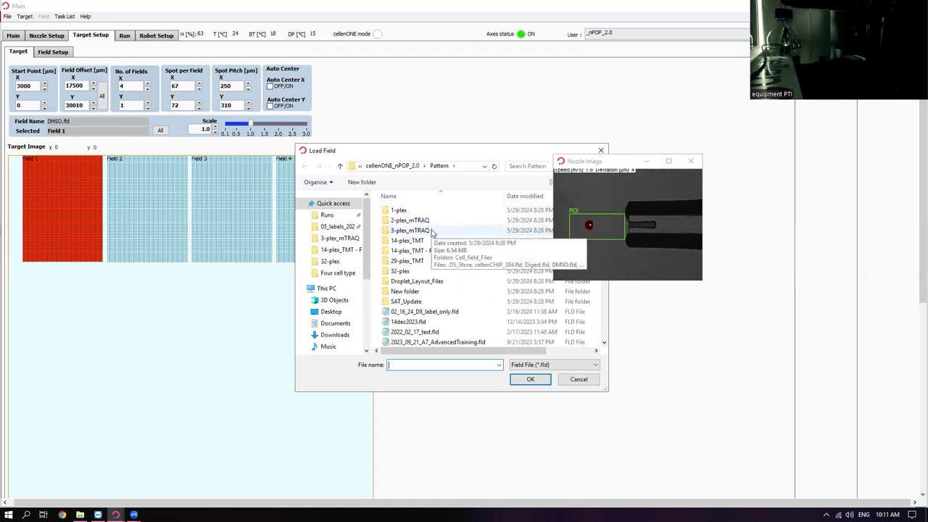
click(425, 232)
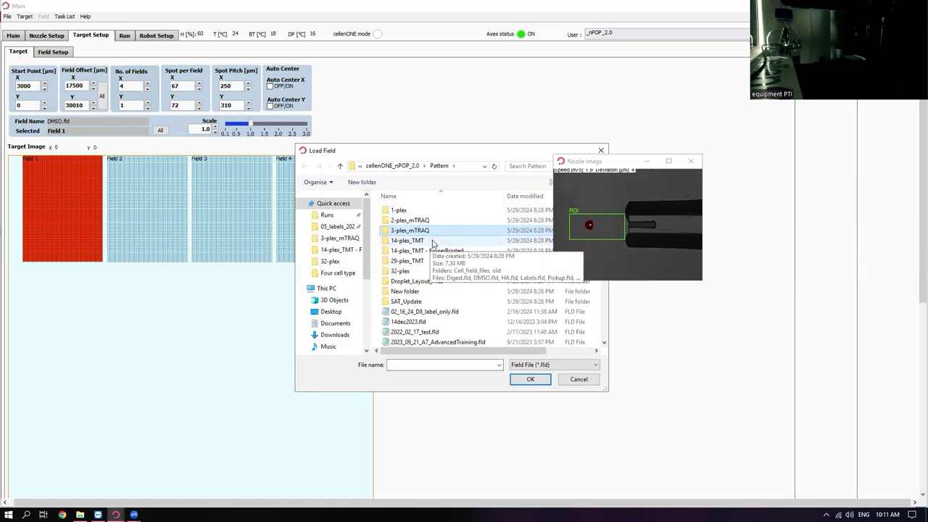
click(426, 251)
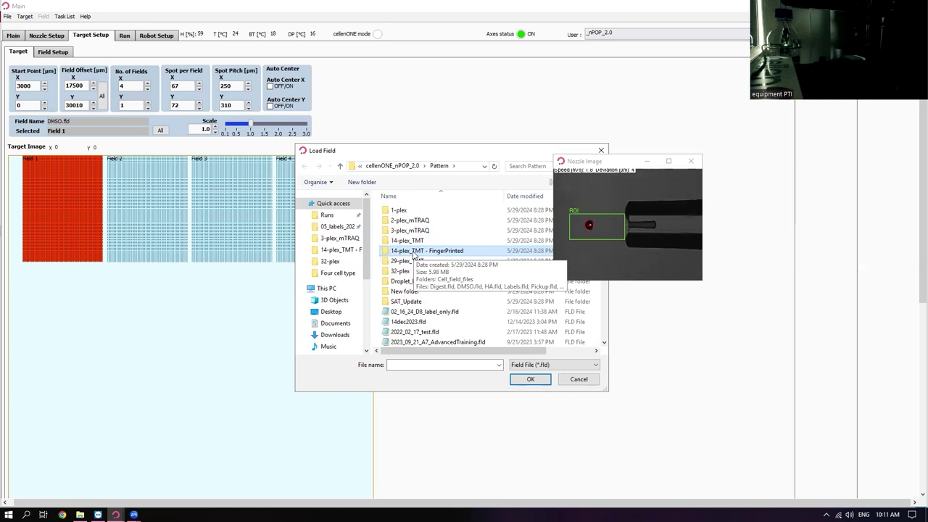
click(418, 262)
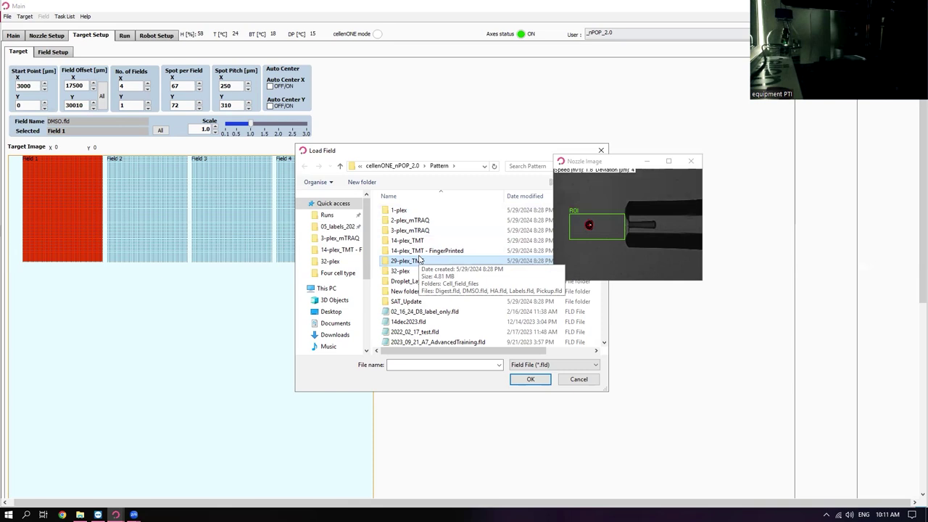
drag(527, 155, 515, 154)
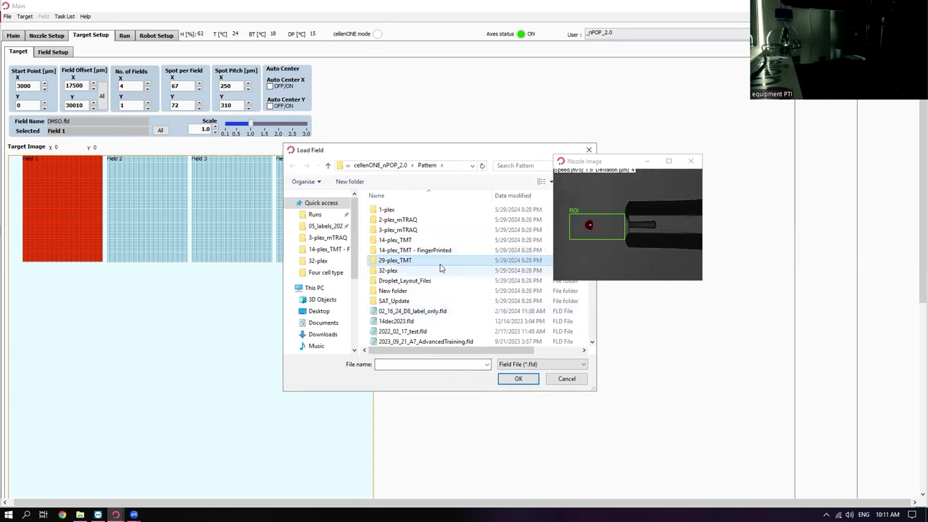
click(405, 230)
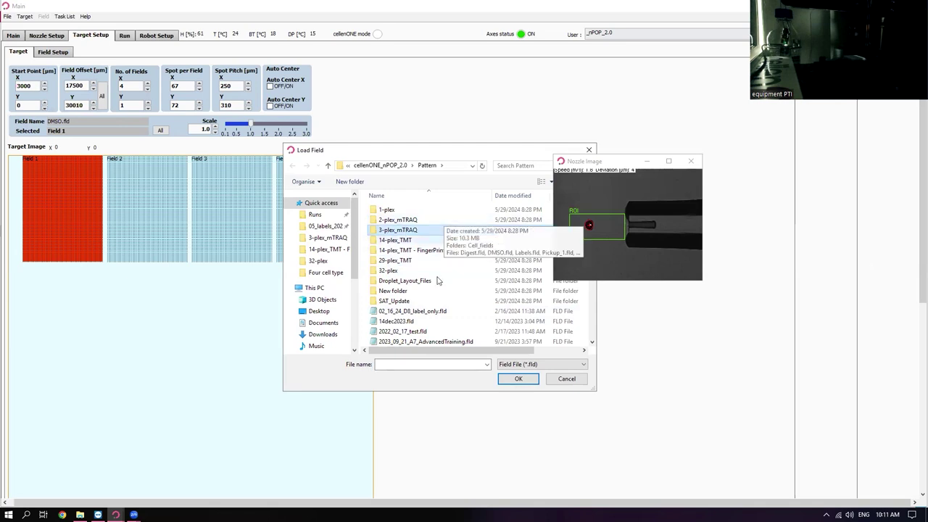
double_click(400, 230)
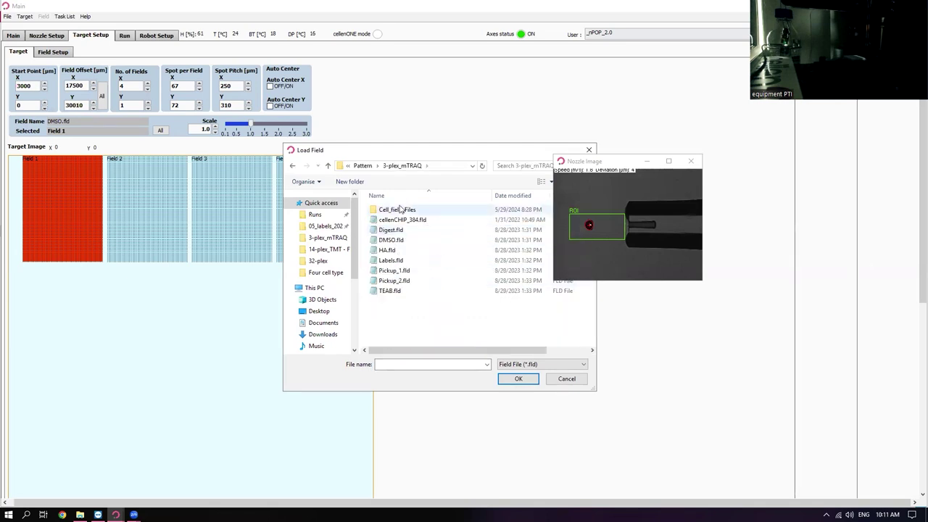
click(399, 239)
click(510, 380)
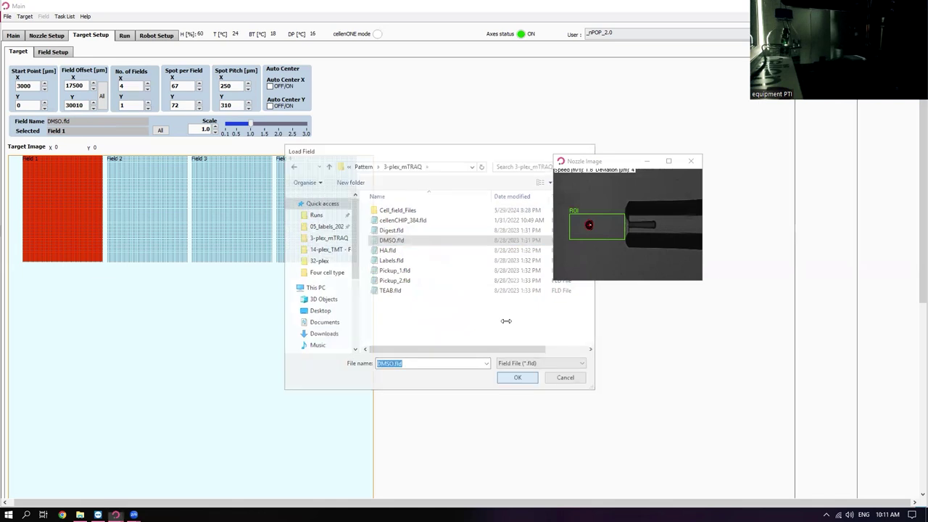
Step: Set the number of fields in Y to 1 and show Field 1's spot pattern clear of the camera windows
scroll(407, 189, down, 3)
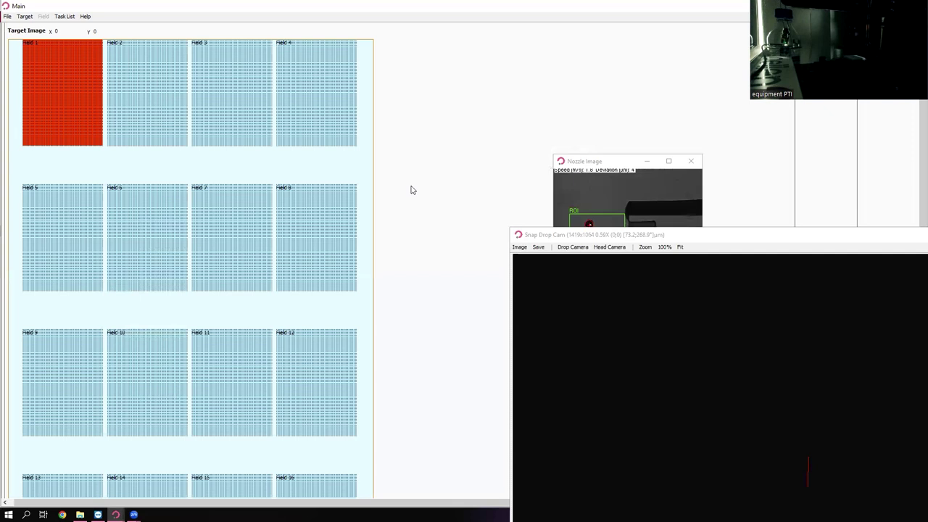
mouse_move(164, 70)
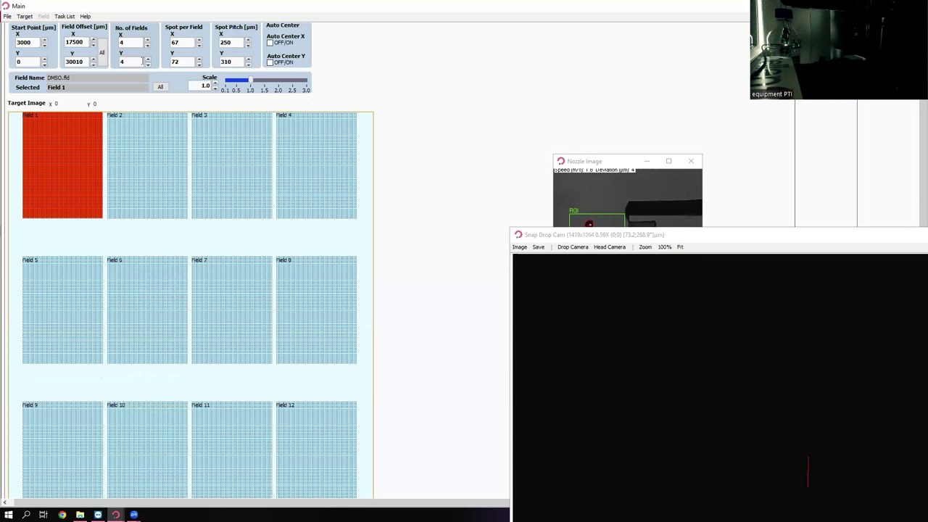
scroll(147, 63, down, 3)
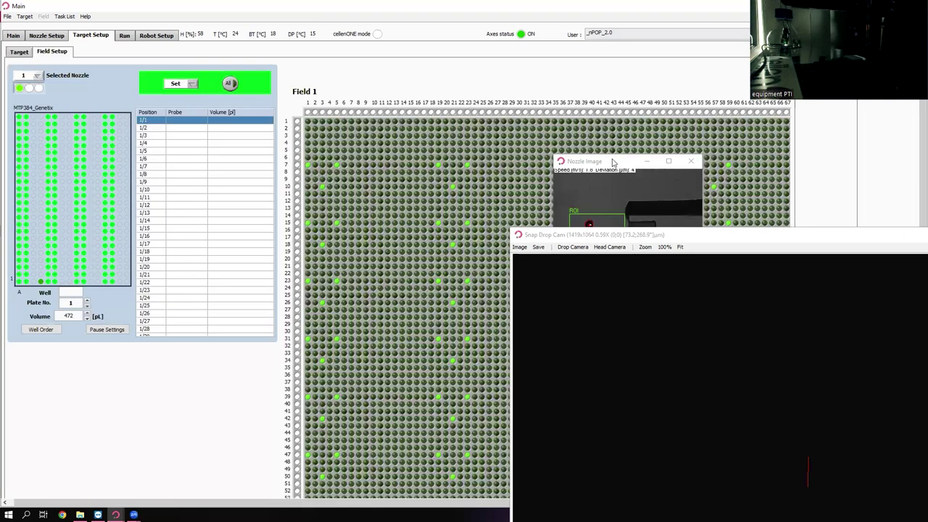
drag(621, 242, 893, 372)
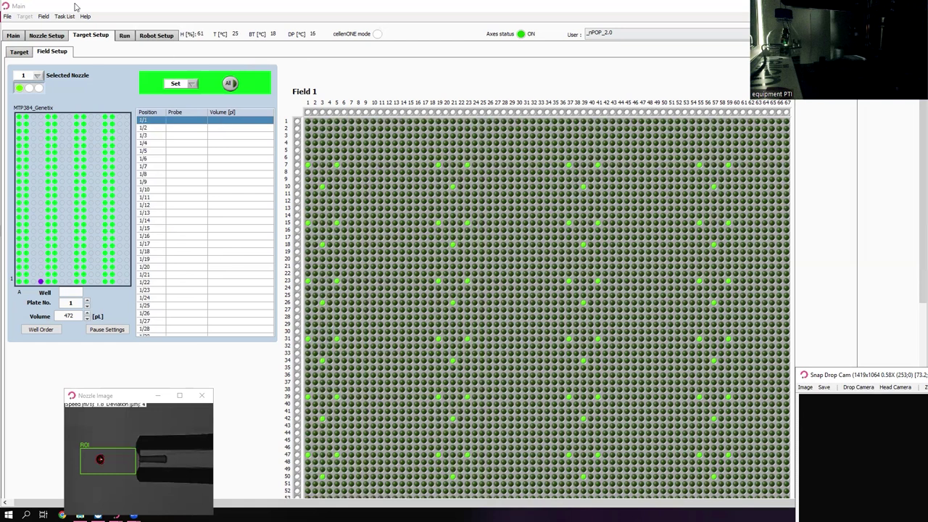
Step: Recheck the nozzle parameters, the selected 1_Dispense_DMSO run and the target field layout before running
click(64, 36)
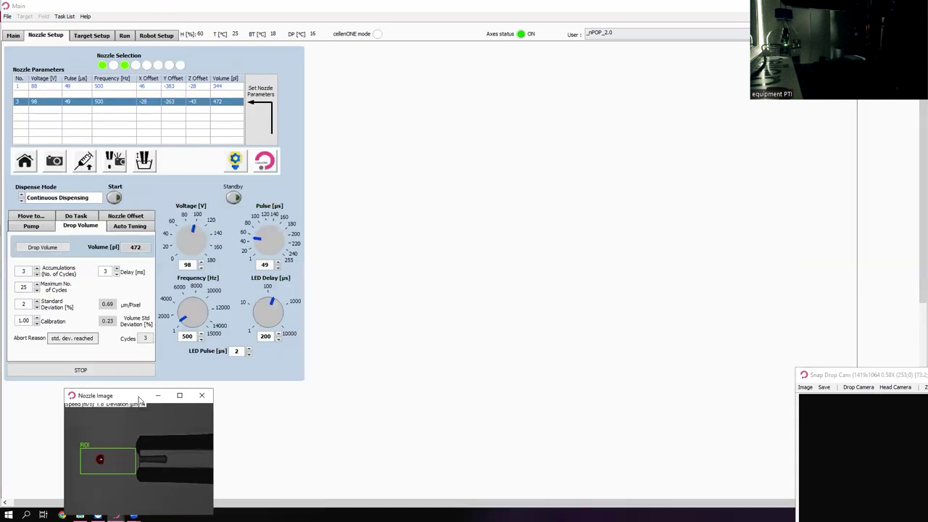
drag(140, 399, 489, 312)
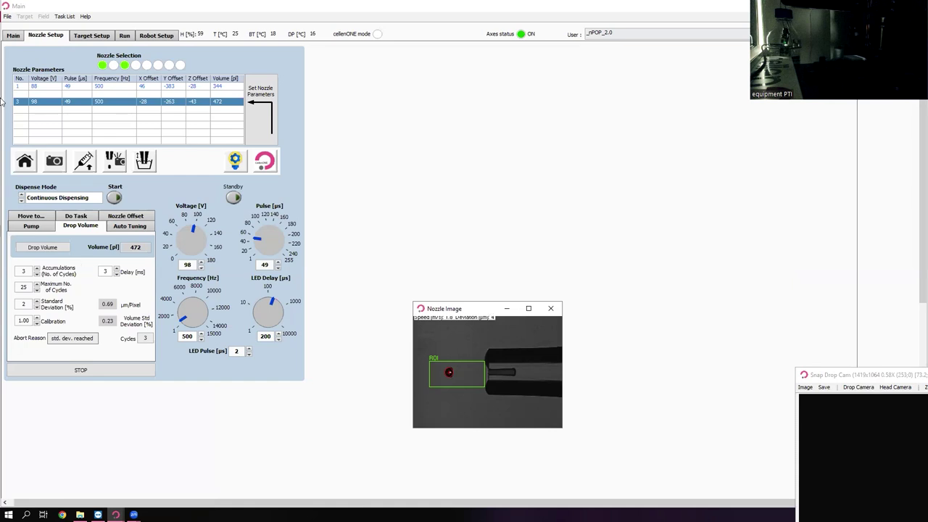
click(14, 38)
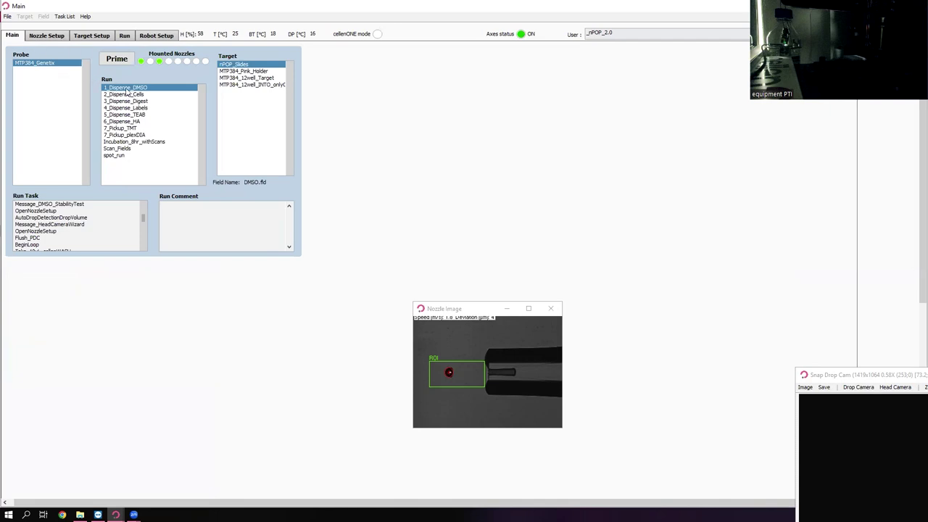
click(78, 38)
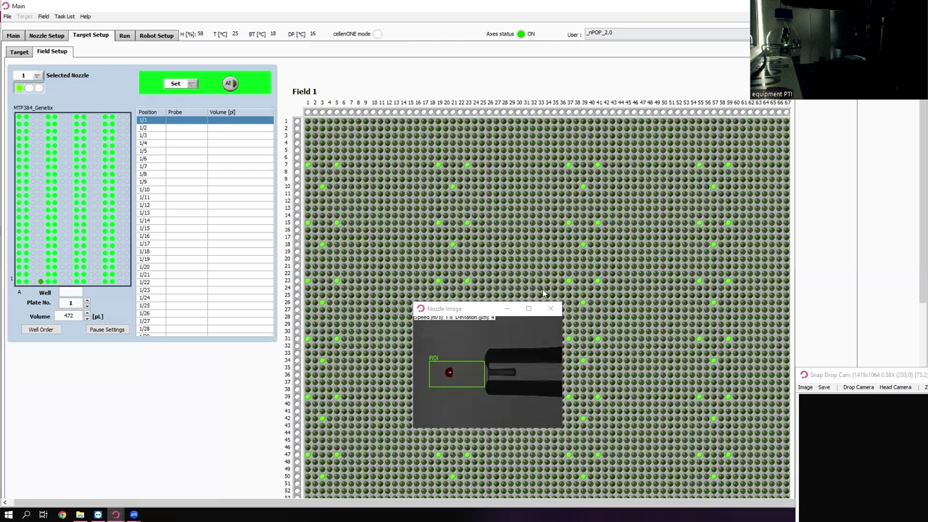
click(19, 51)
click(25, 16)
click(196, 103)
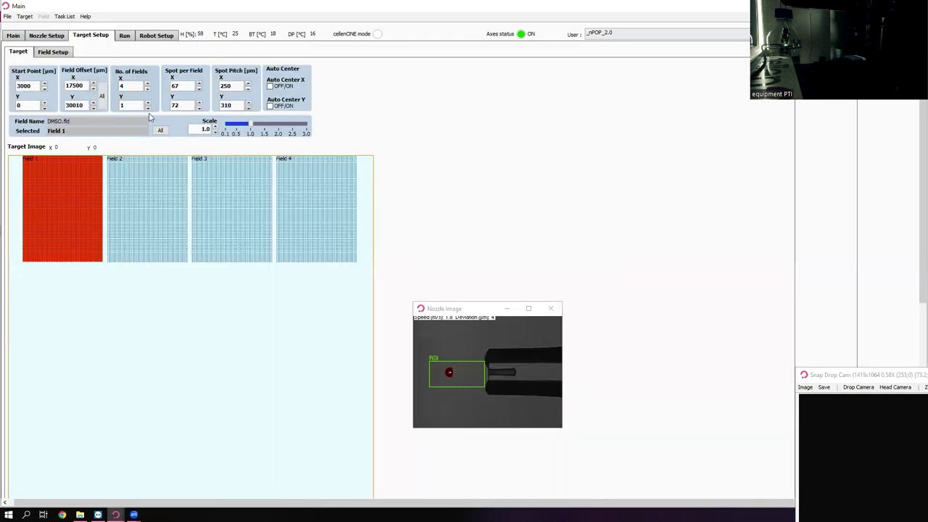
Step: Start the 1_Dispense_DMSO run with batch identification DMSO_1 and accept the target list and order
click(126, 36)
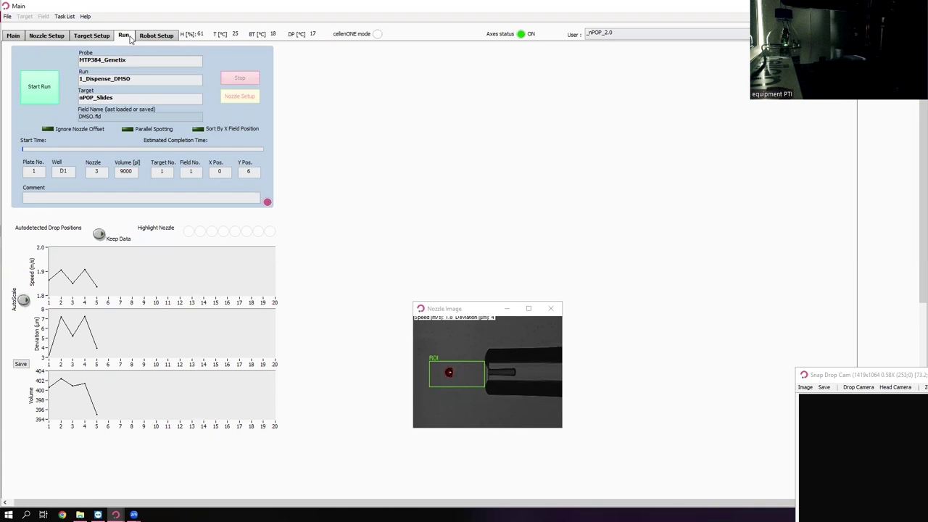
click(42, 84)
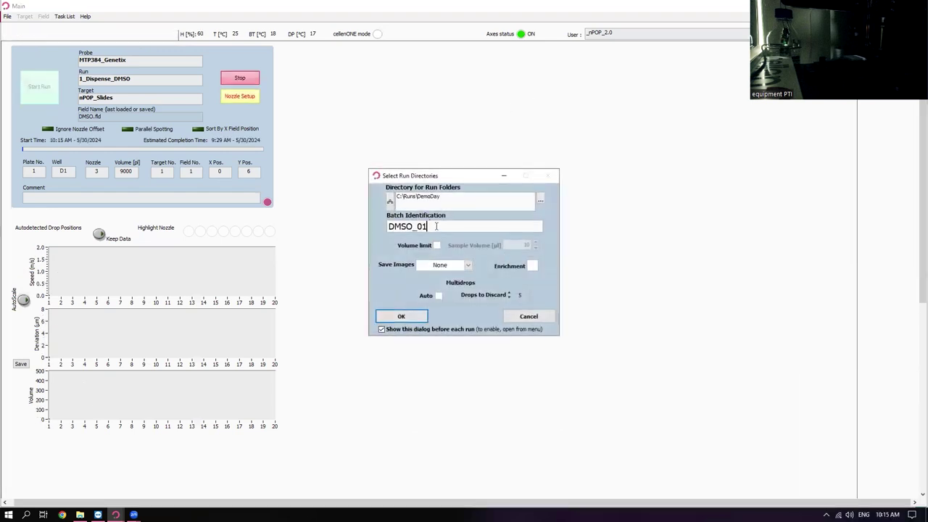
key(BackSpace)
key(BackSpace)
text(1)
click(419, 317)
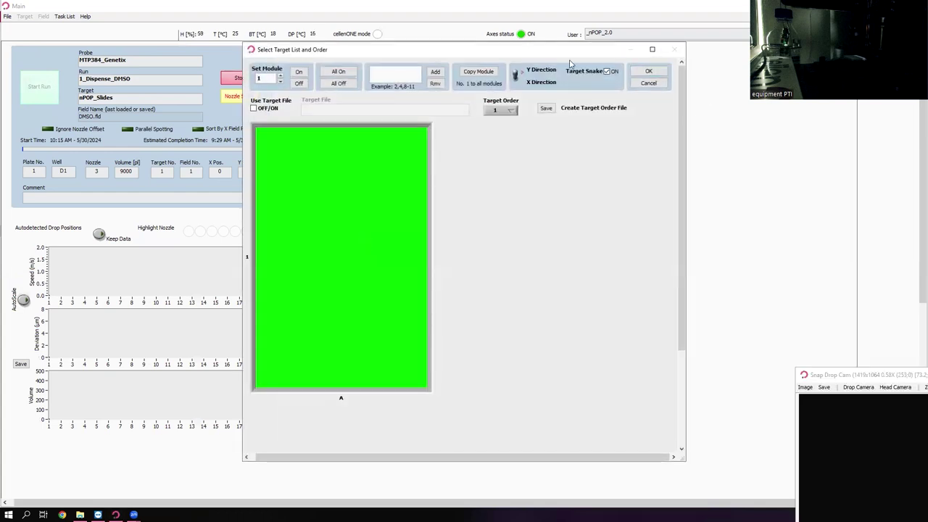
click(650, 73)
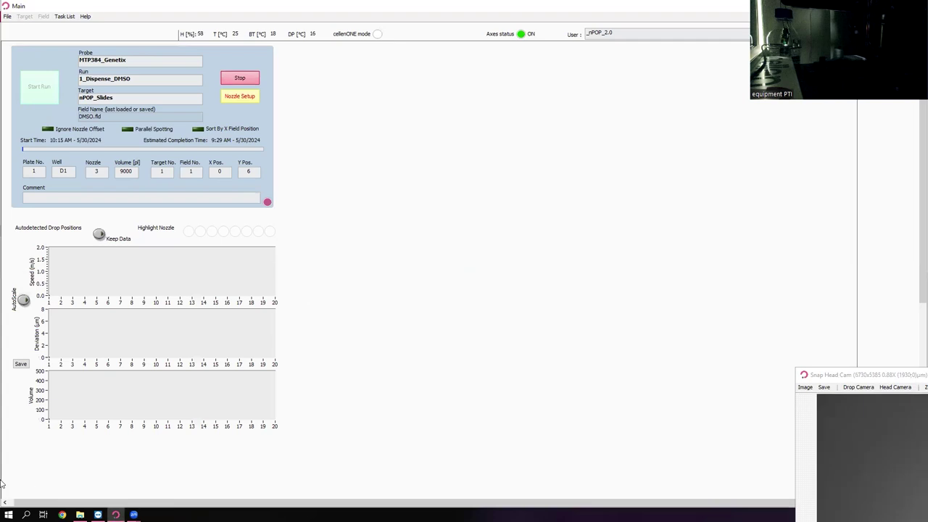
Step: Switch to File Explorer, go up to the DemoDay runs folder and shrink the window to keep the run screen visible
click(80, 514)
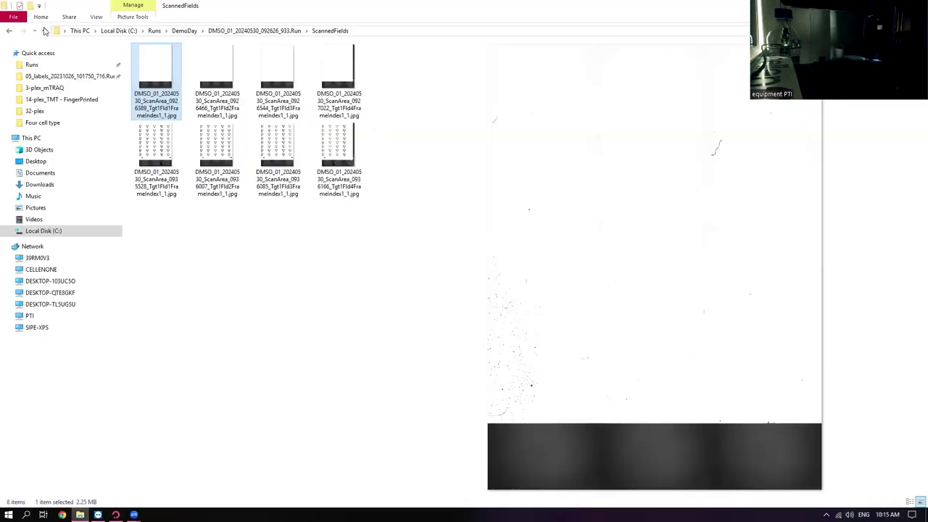
click(44, 30)
click(45, 31)
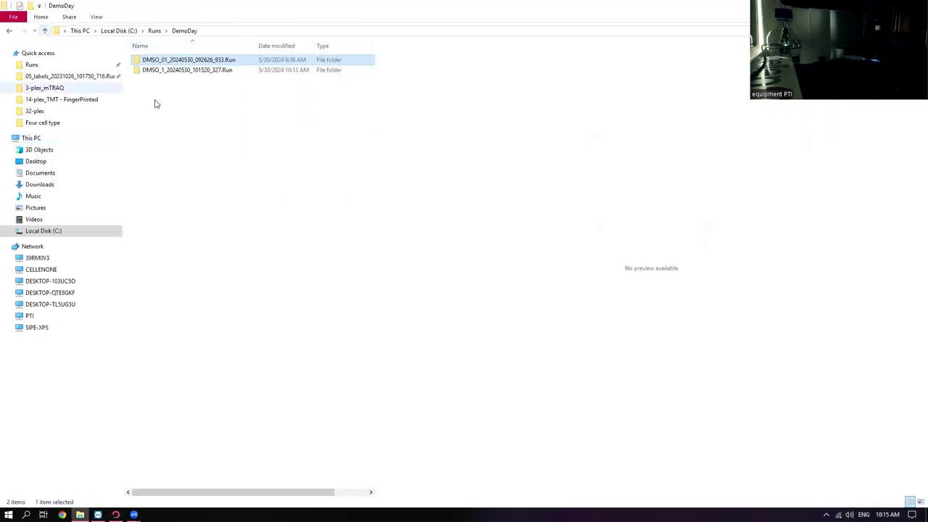
double_click(180, 7)
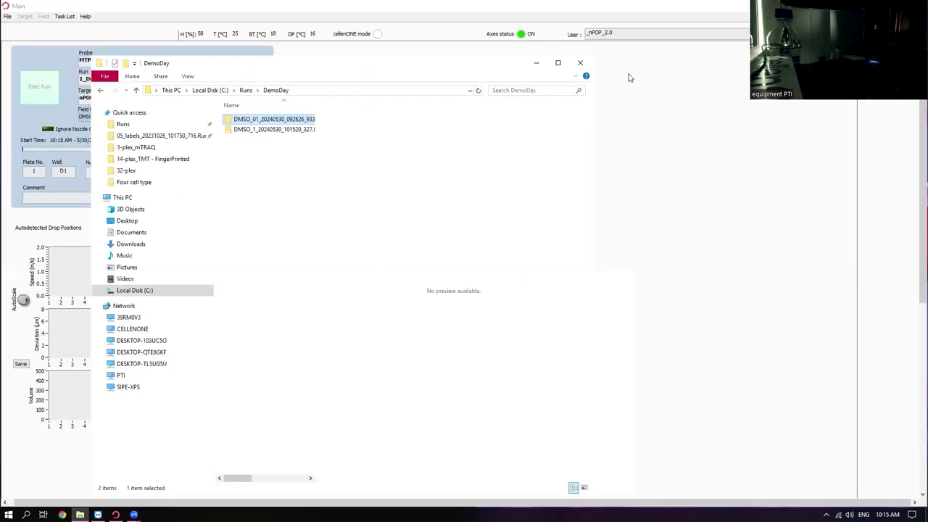
drag(373, 64, 578, 54)
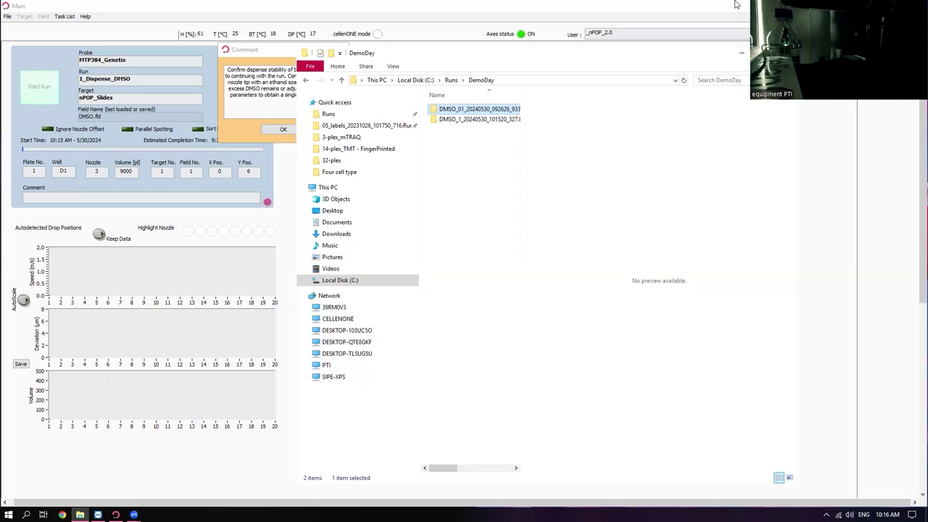
Step: Open the ScannedFields folder of the DMSO_1 run clear of the run's comment and widen its file area
double_click(478, 118)
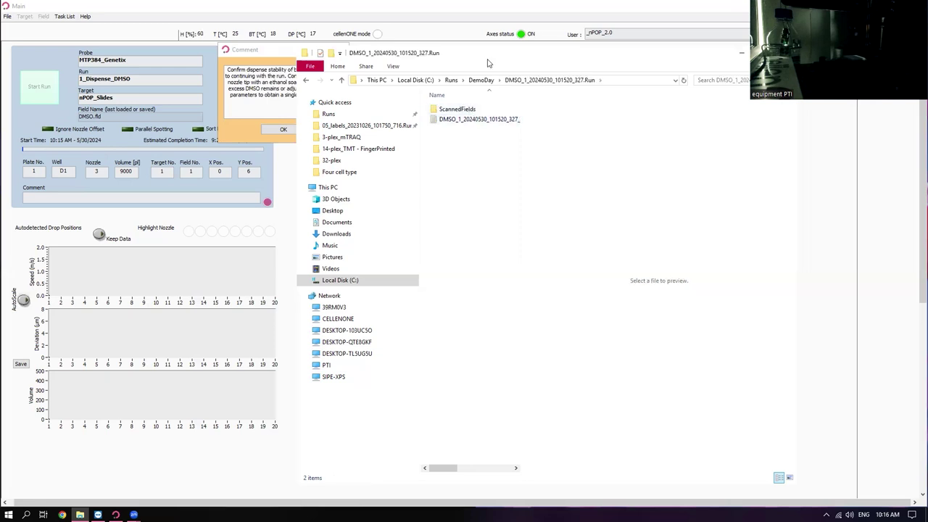
drag(499, 66, 573, 110)
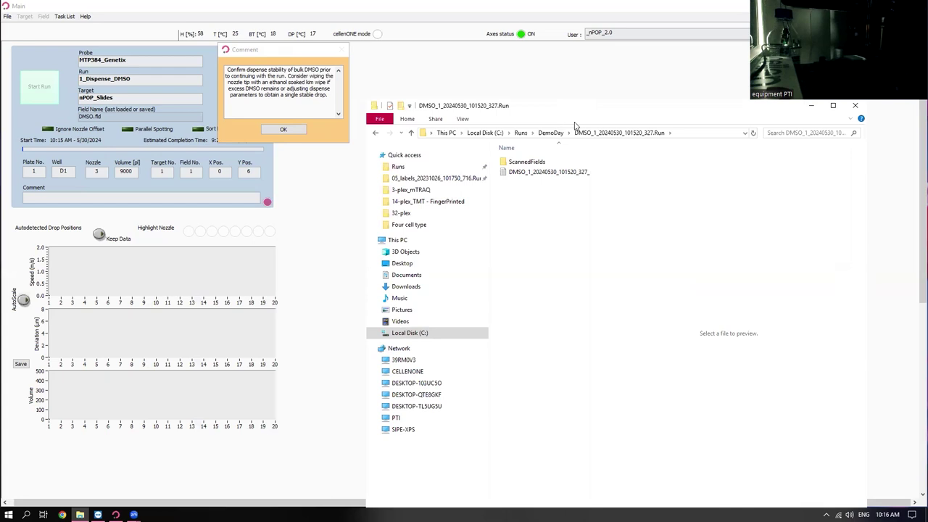
double_click(534, 161)
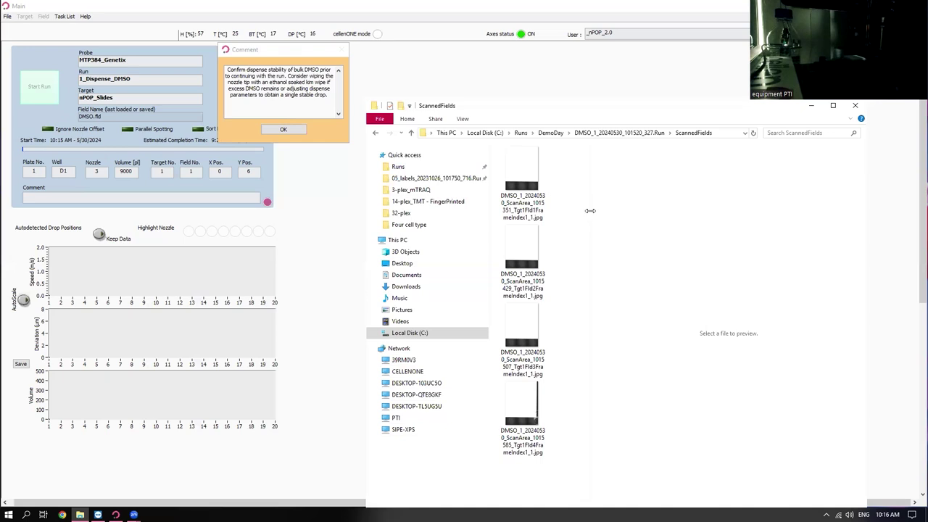
drag(589, 214, 849, 222)
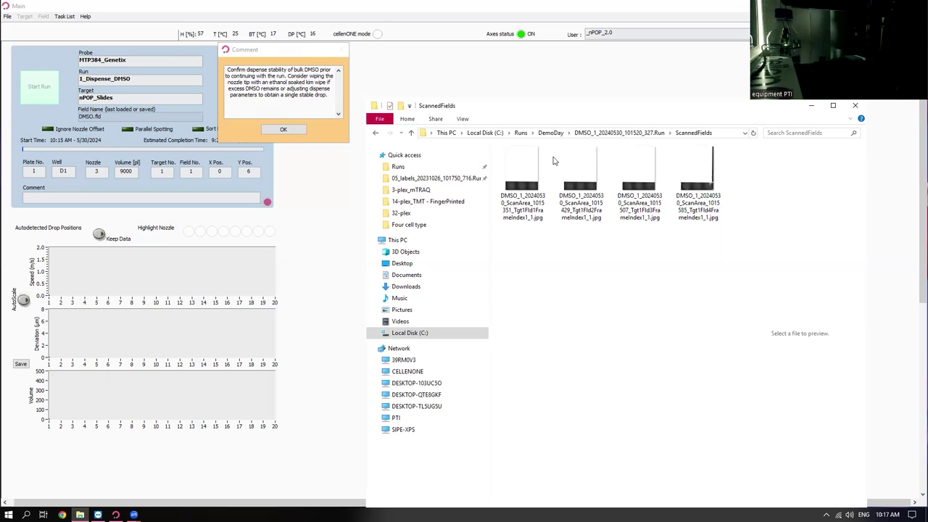
Step: View the scanned slide images of Fields 1 to 4 in IrfanView, then close the viewer
double_click(522, 166)
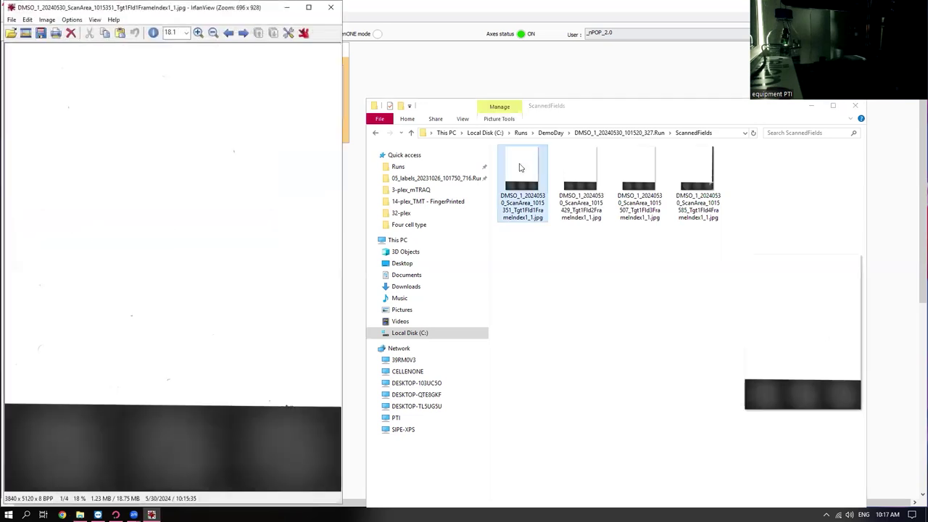
key(Right)
key(Right)
key(Right)
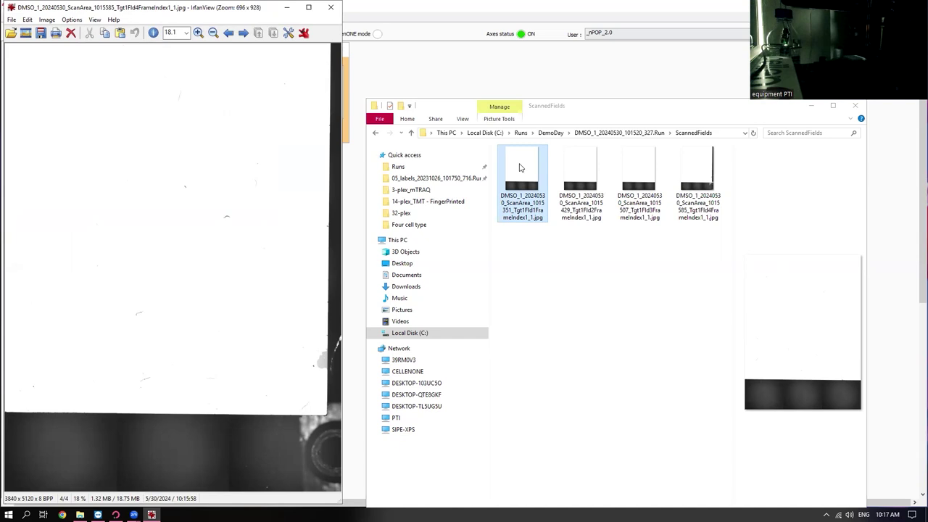
double_click(519, 168)
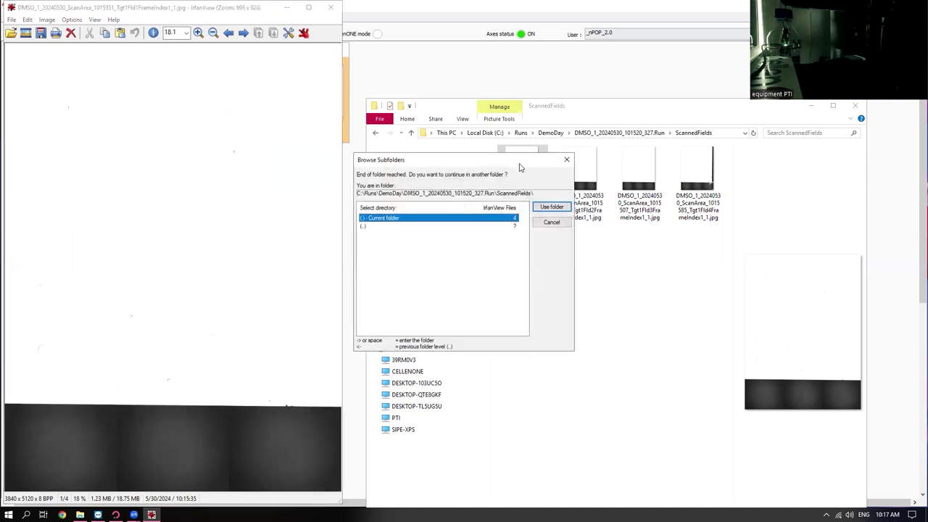
click(562, 225)
double_click(89, 6)
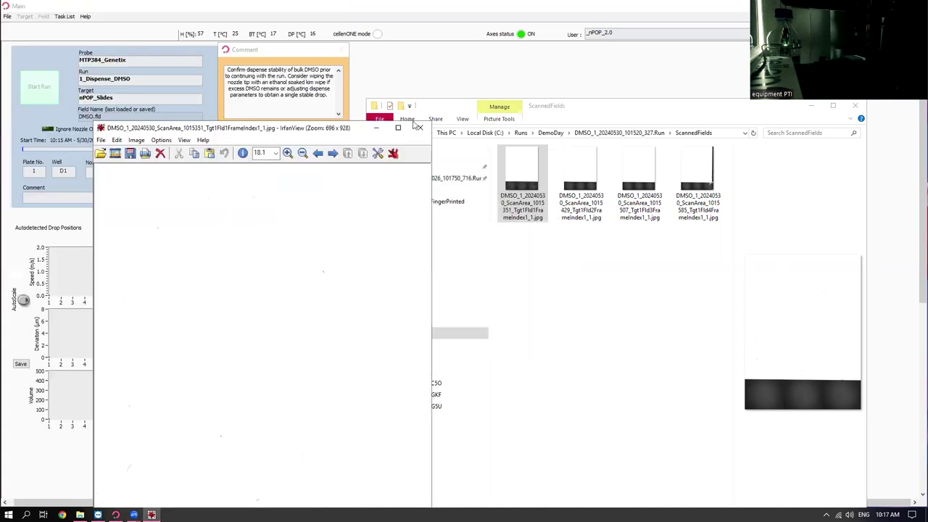
click(415, 125)
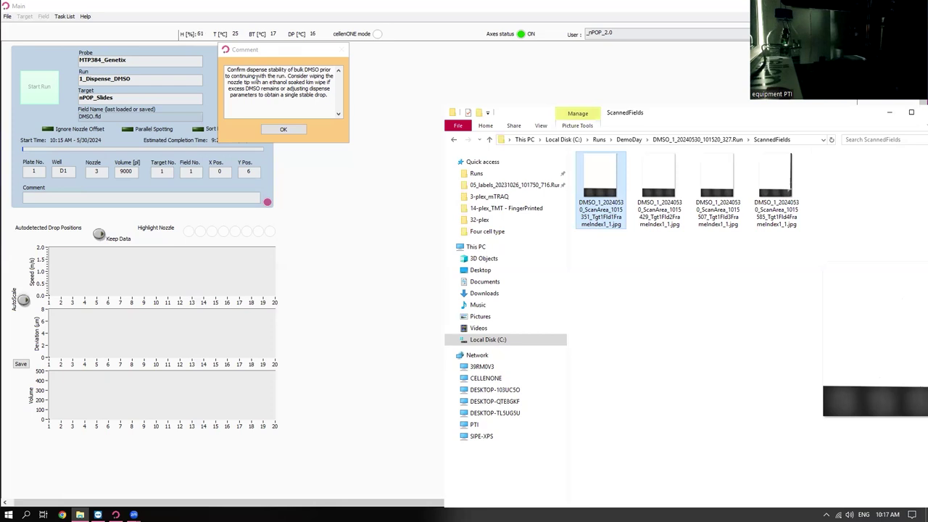
Step: Acknowledge the dispense stability comment, reposition the drop camera view, light the nozzle and start continuous dispensing
click(292, 130)
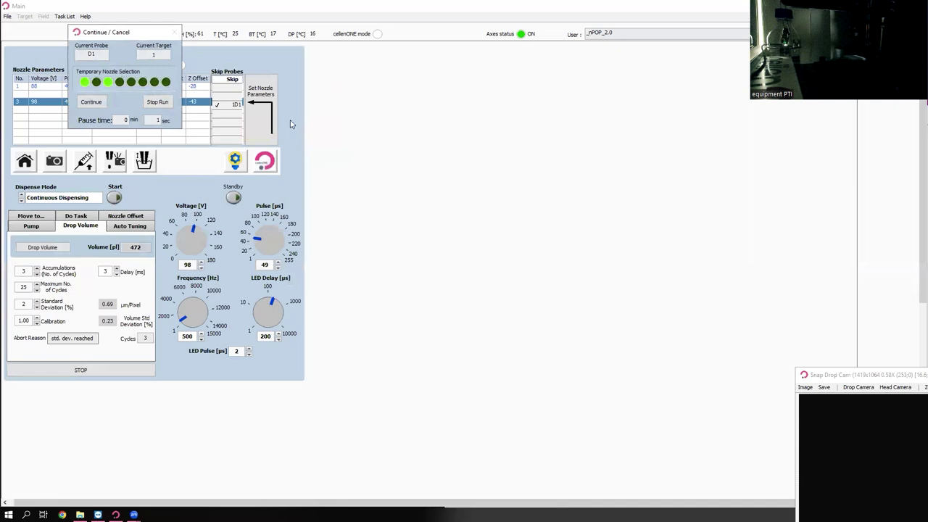
drag(906, 377, 550, 154)
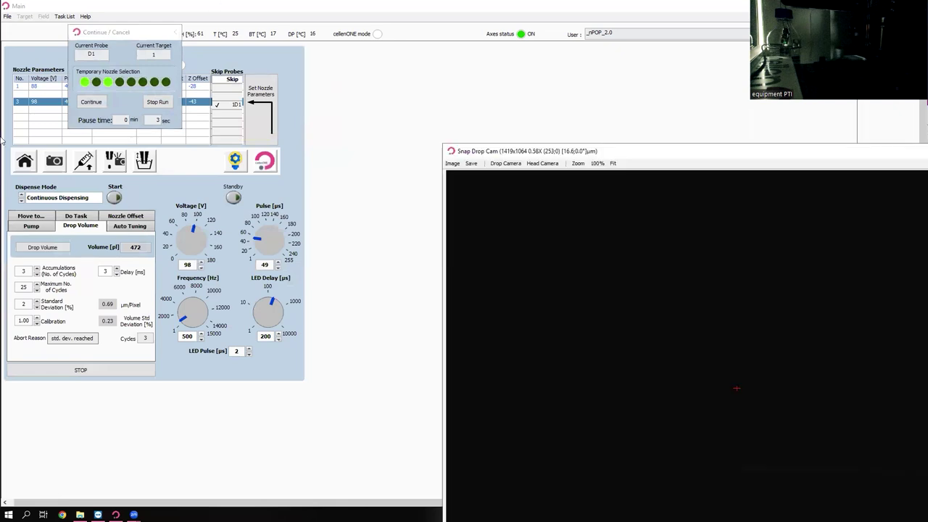
click(235, 161)
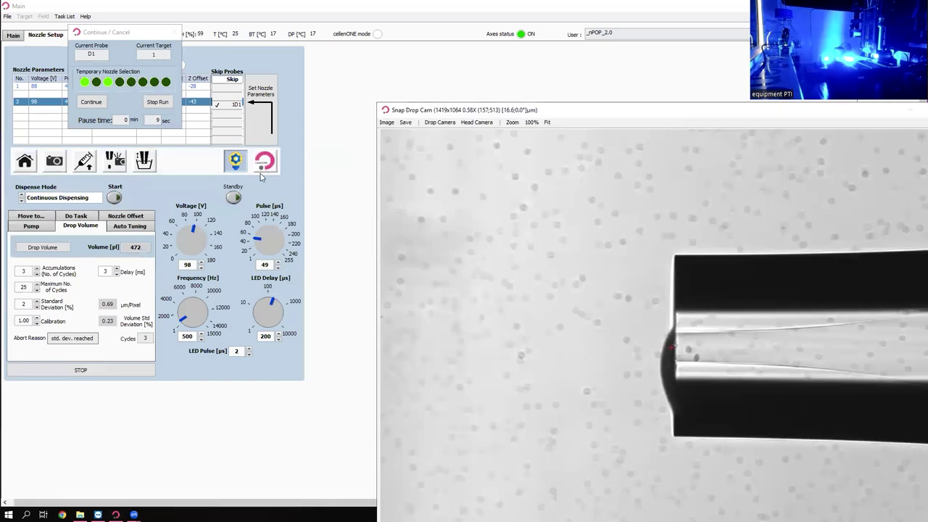
click(114, 198)
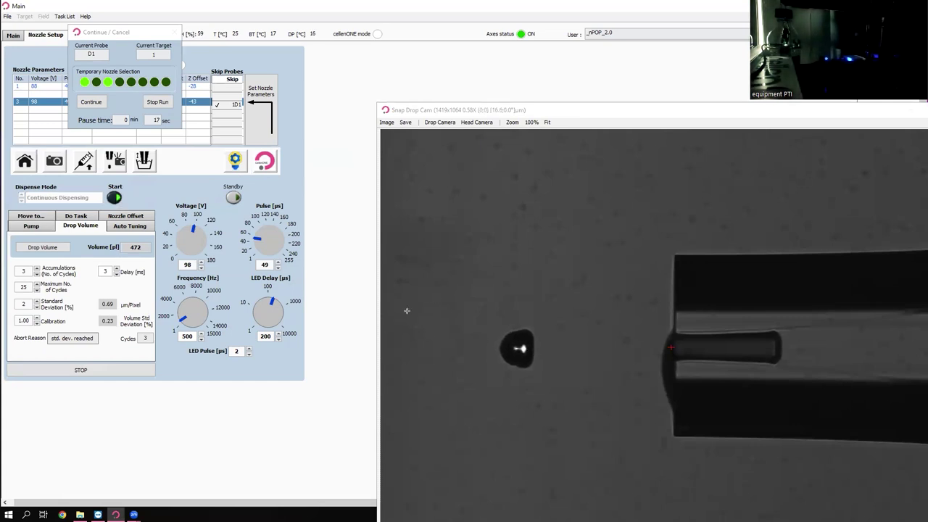
Step: Stop and restart continuous dispensing several times to check drop stability, stop dispensing and continue the run
click(114, 198)
click(114, 198)
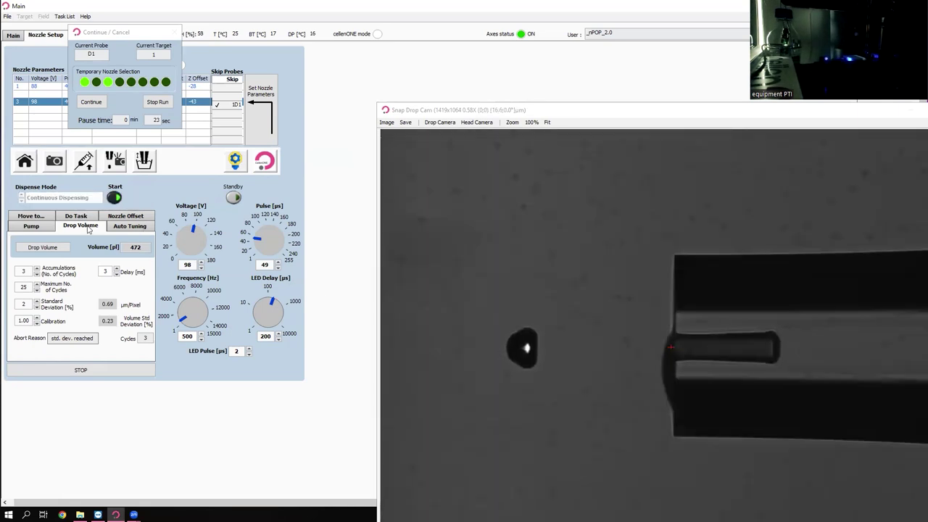
click(115, 197)
click(115, 198)
click(114, 198)
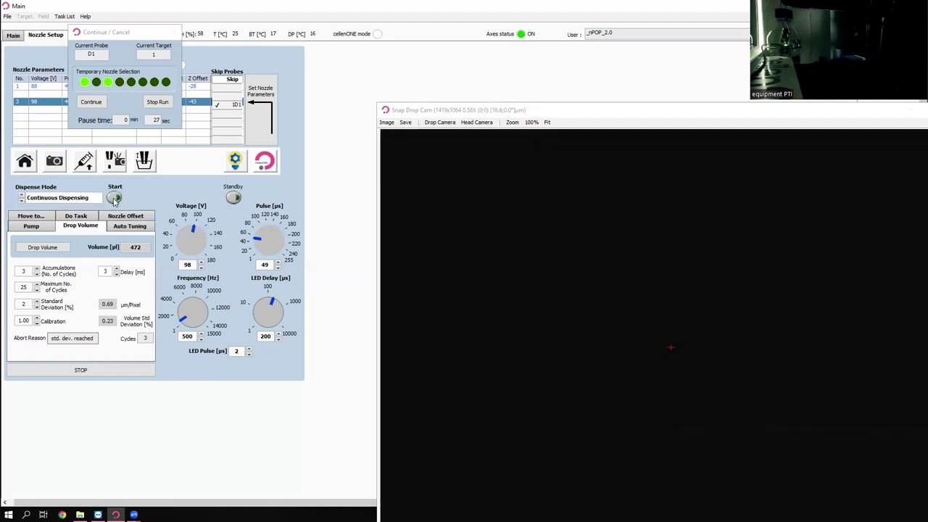
click(115, 198)
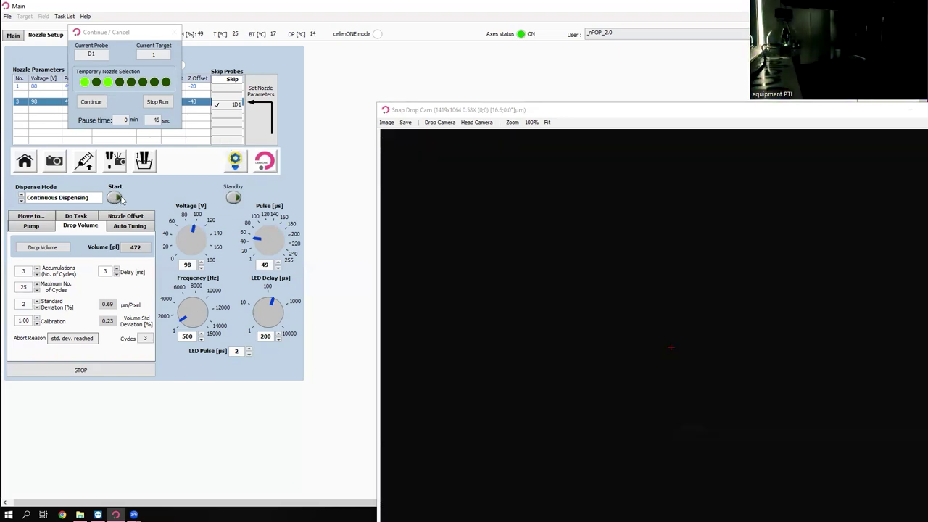
click(117, 198)
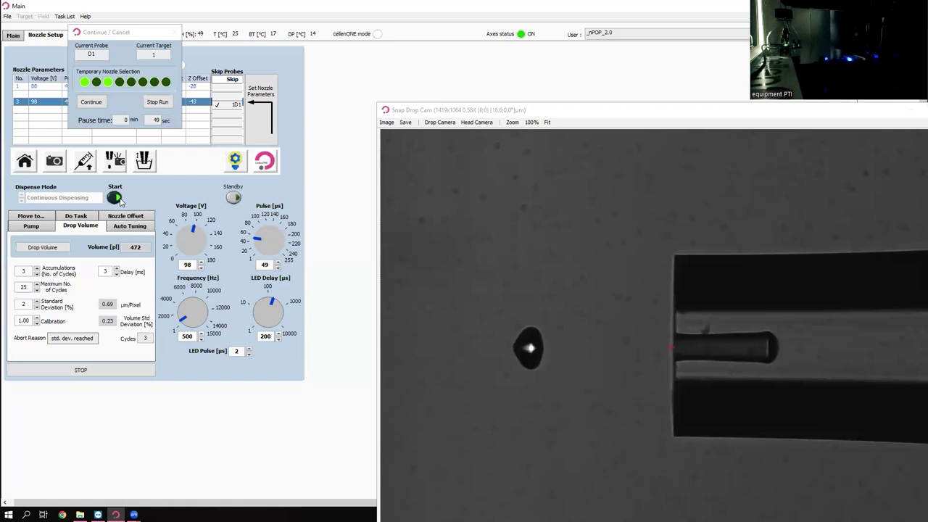
click(117, 198)
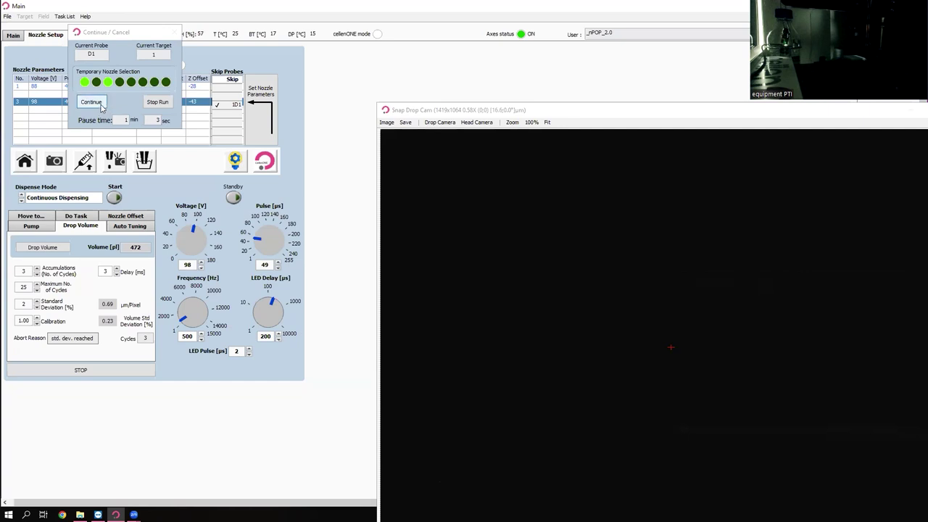
click(100, 103)
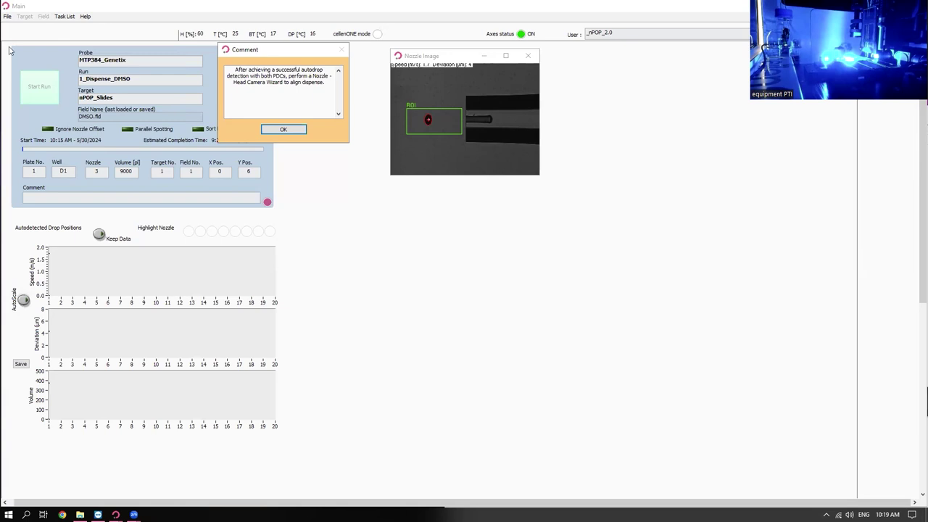
Step: Acknowledge the alignment comment, open the Nozzle Head Camera Wizard and move to the nPOP_Slides target
click(283, 130)
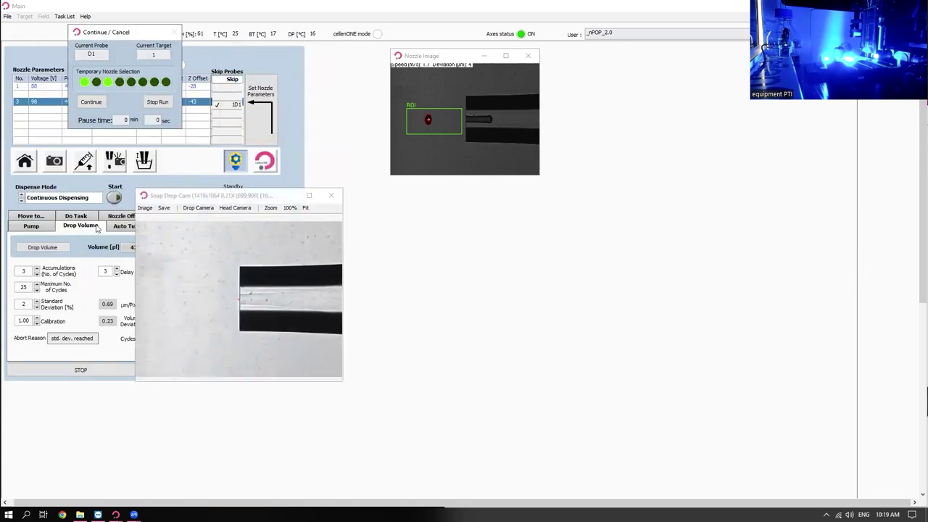
click(145, 208)
click(193, 300)
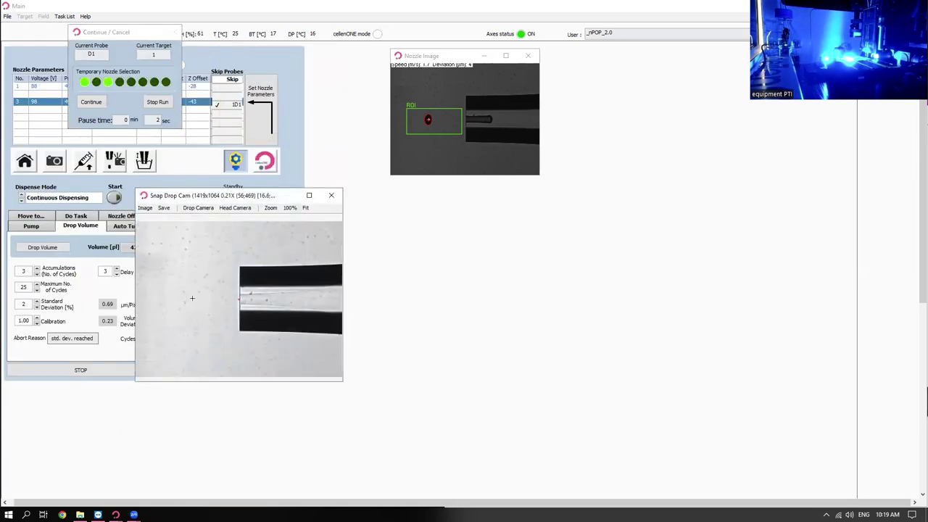
click(522, 128)
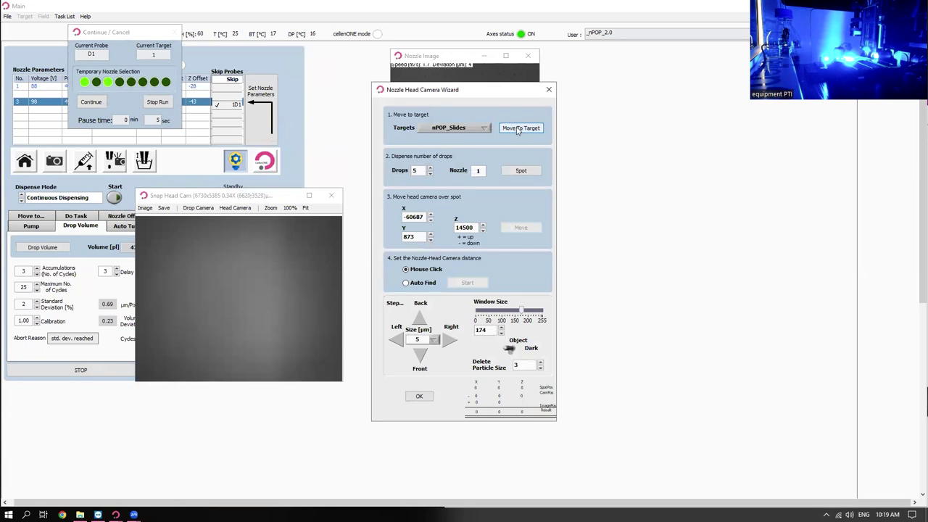
Step: Spot 5 drops with nozzle 1, move the head camera over the spot and set the nozzle camera offset to X -60691, Y 846
click(524, 171)
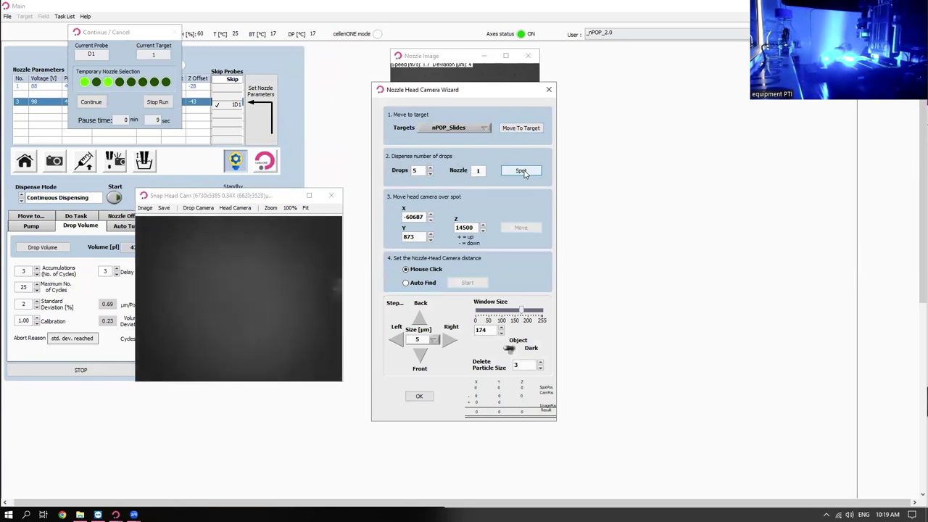
click(520, 227)
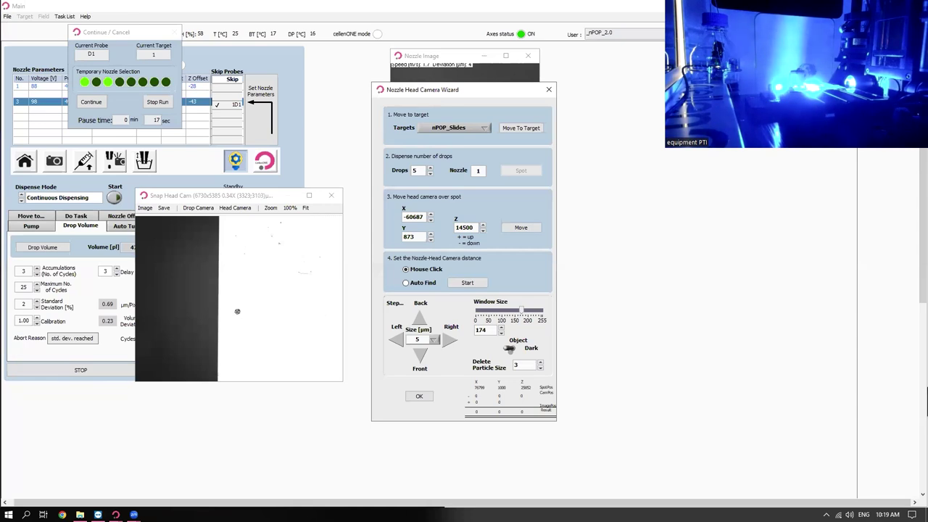
click(236, 311)
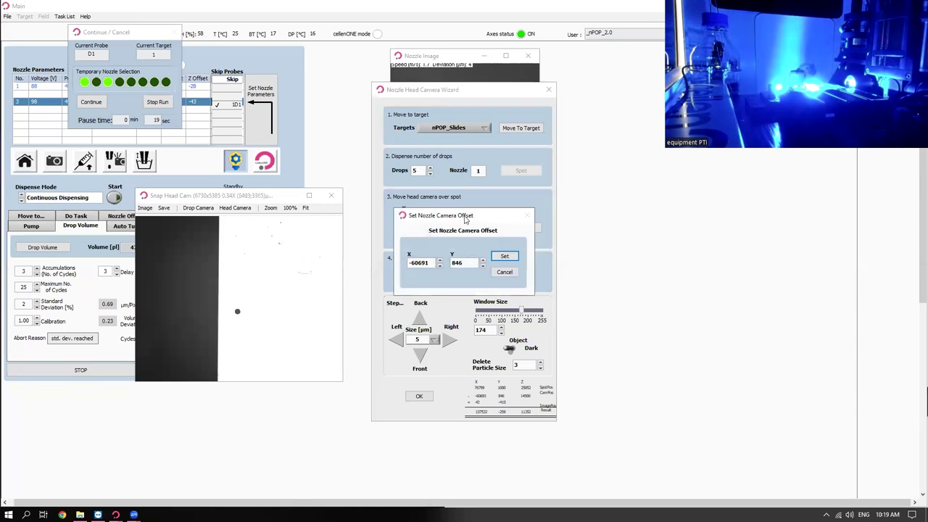
drag(462, 220, 671, 219)
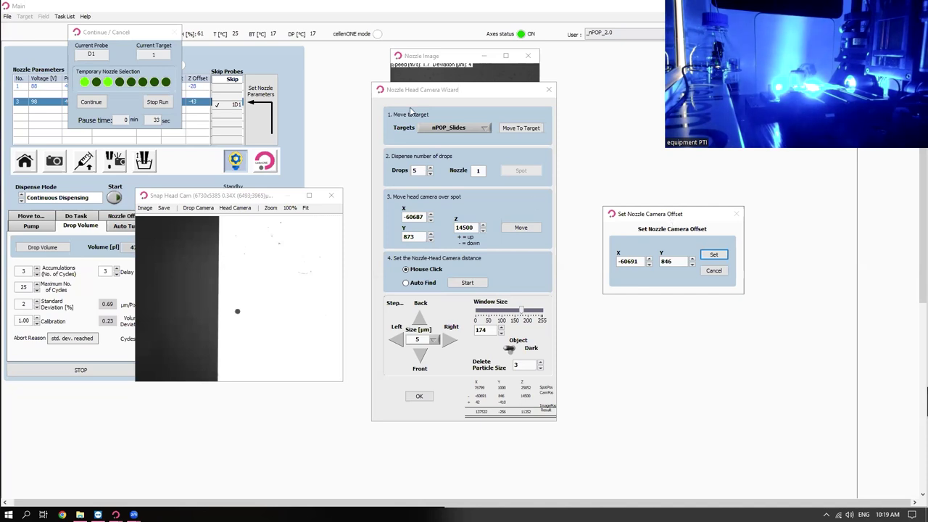
click(713, 254)
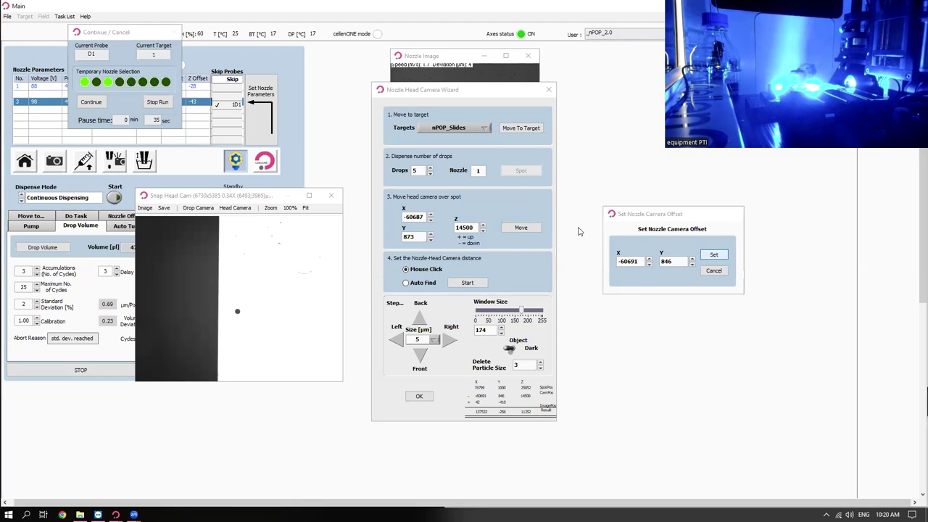
Step: Move to the nPOP_Slides target, spot 5 drops with nozzle 3 and move the head camera over the spot
click(520, 128)
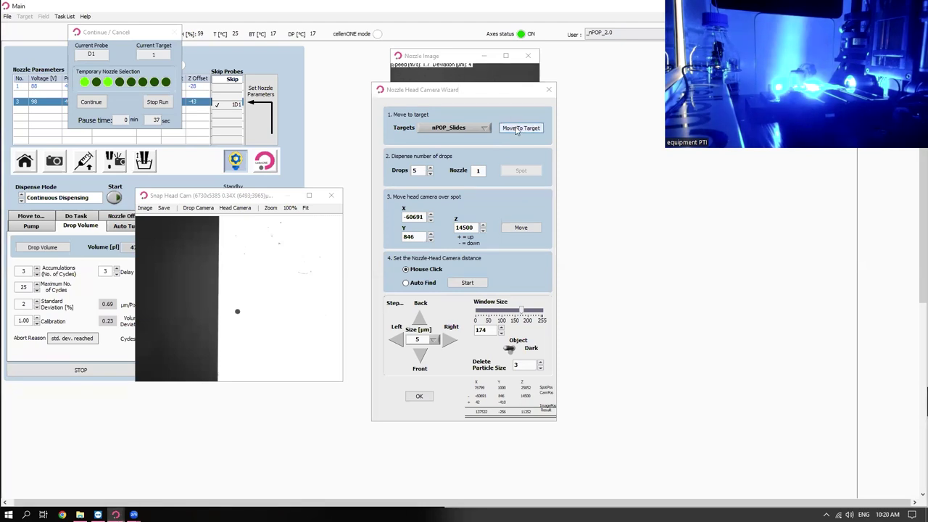
click(478, 171)
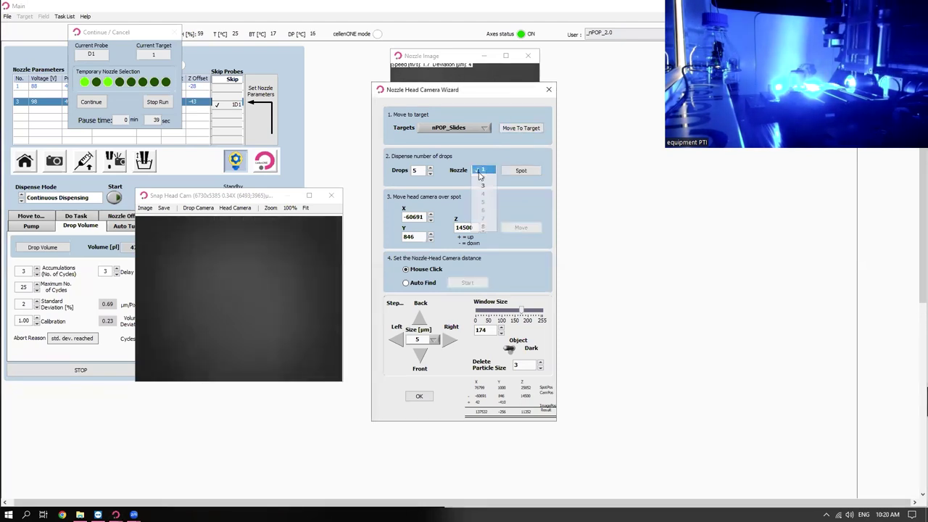
click(479, 195)
click(529, 174)
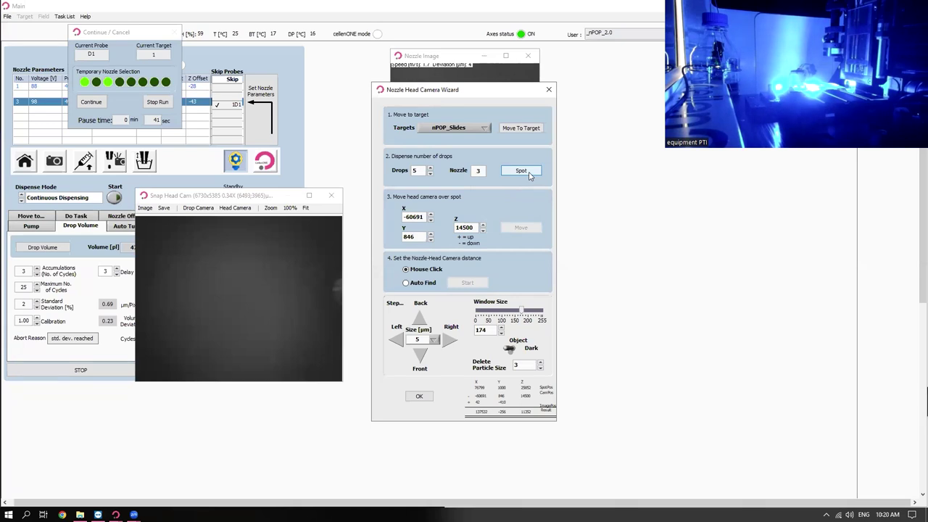
click(520, 228)
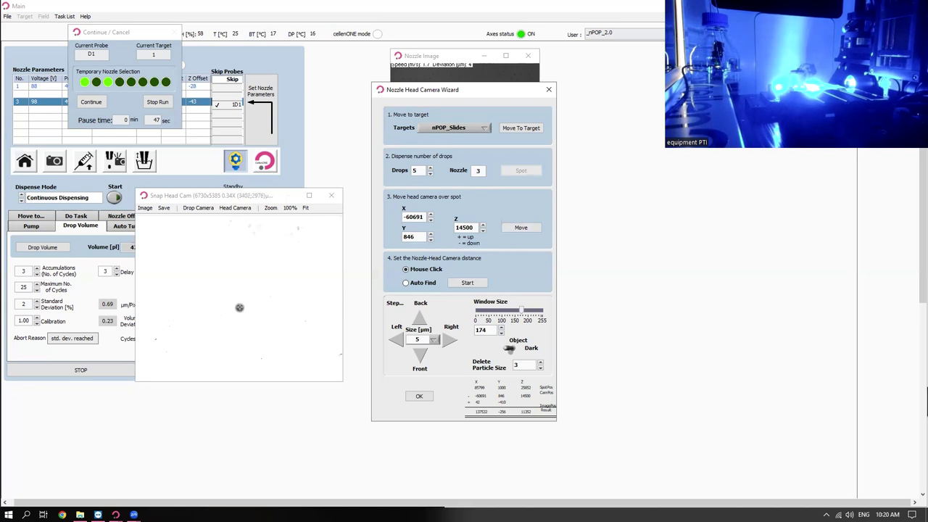
Step: Mark the centre of nozzle 3's spot and set its spot offset to X -9, Y -5
click(239, 308)
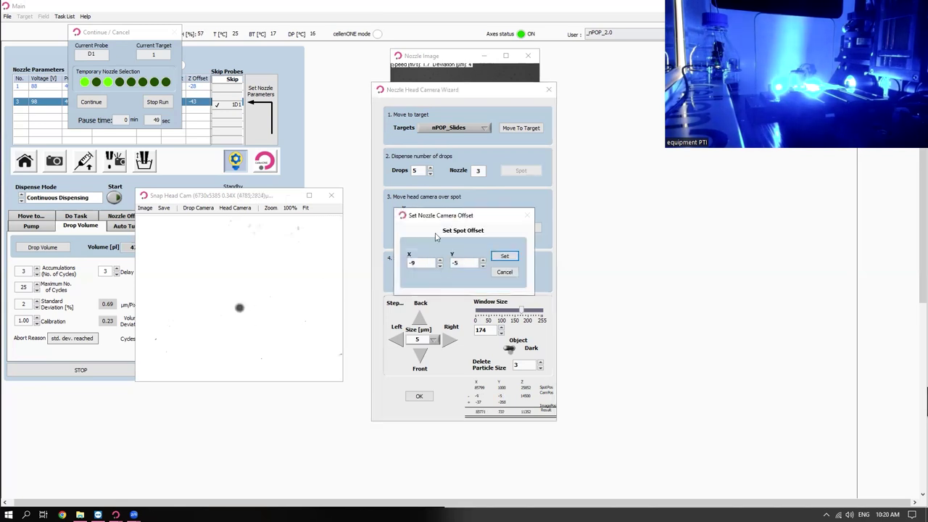
drag(464, 216, 620, 232)
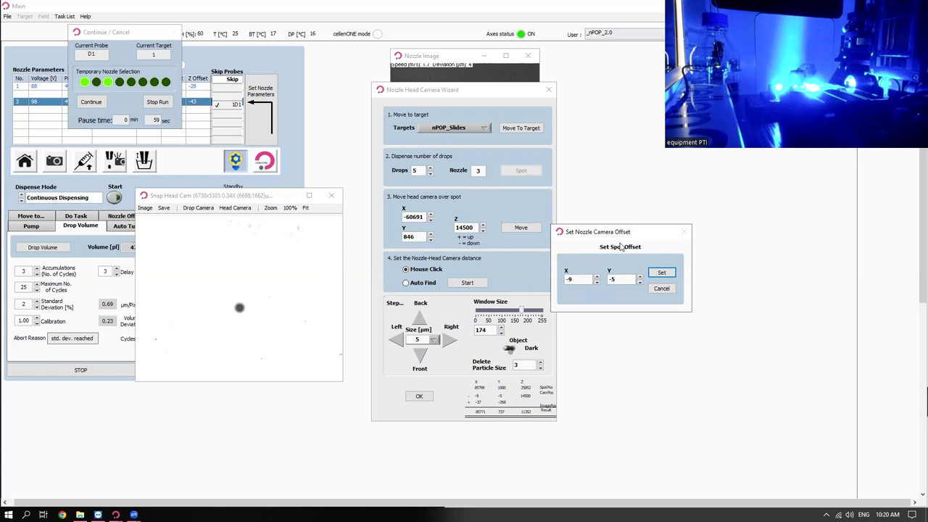
click(661, 272)
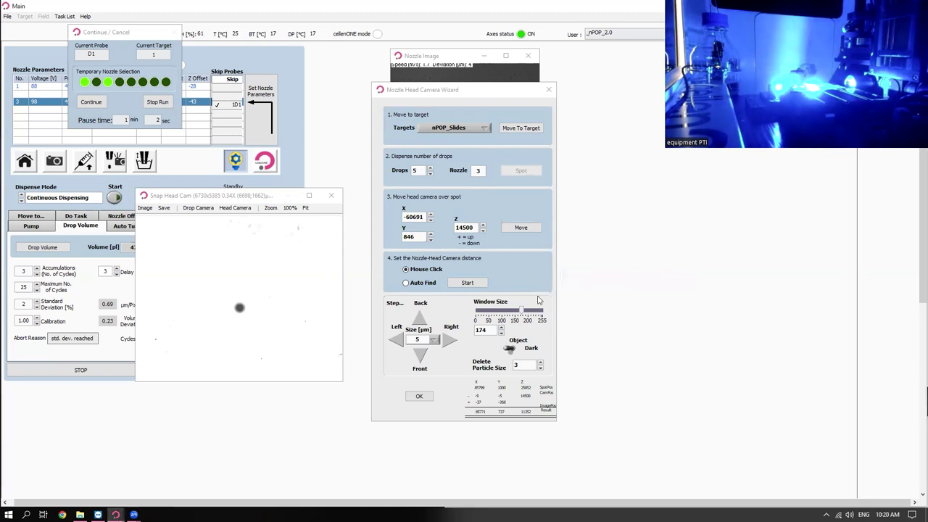
Step: Finish the Nozzle Head Camera Wizard, continue the DMSO dispensing run and request Nozzle Setup
click(419, 396)
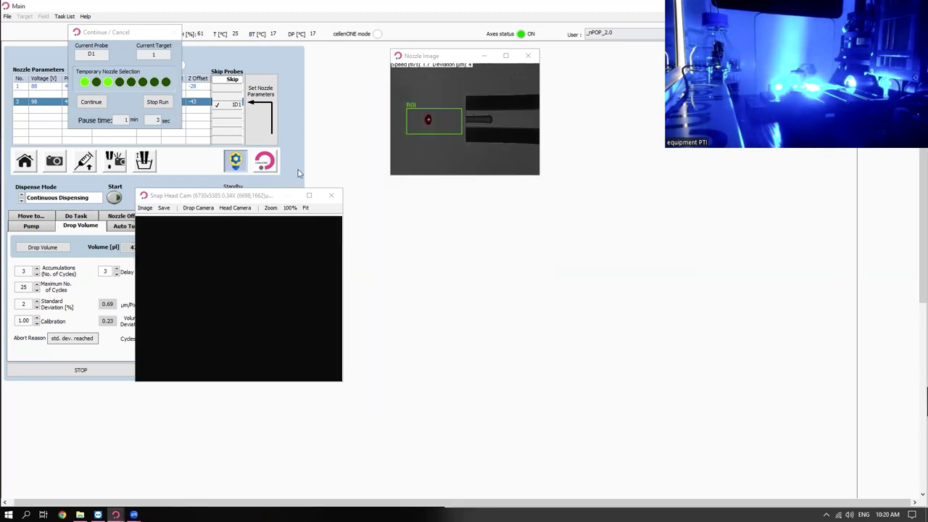
click(85, 101)
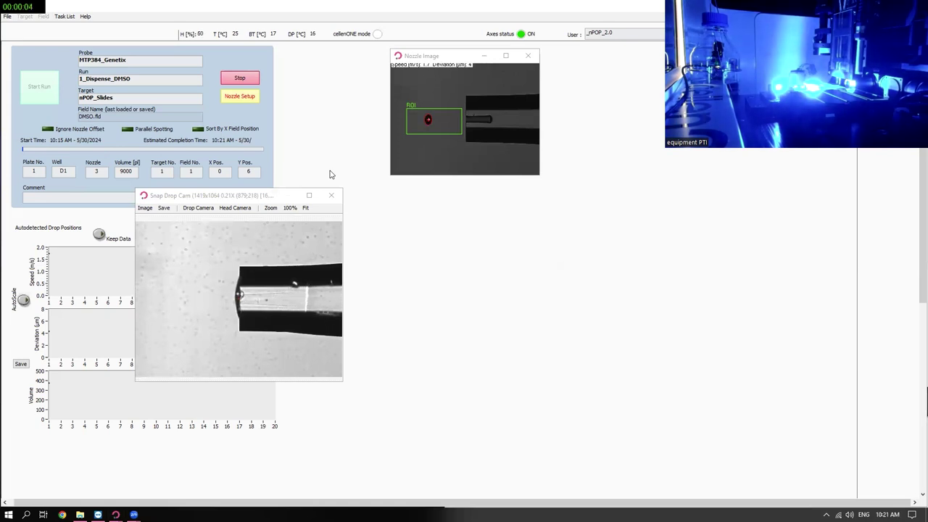
click(244, 100)
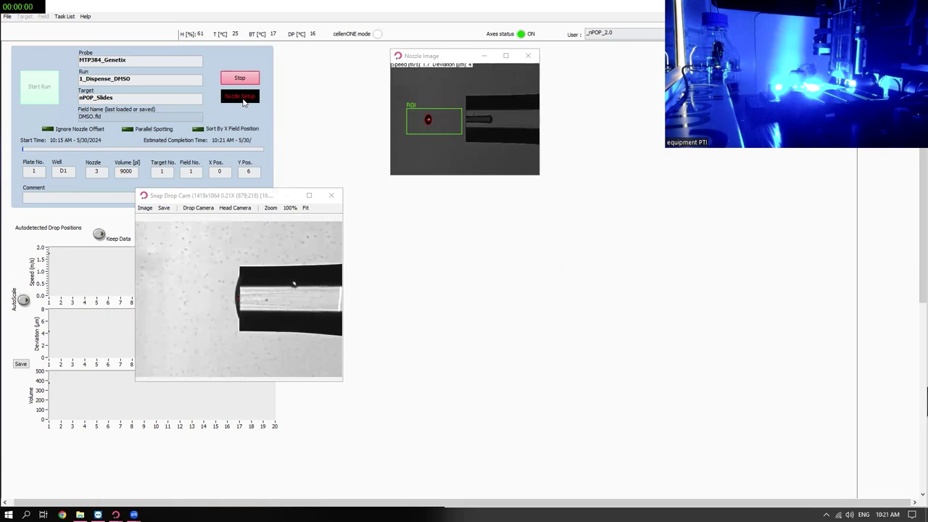
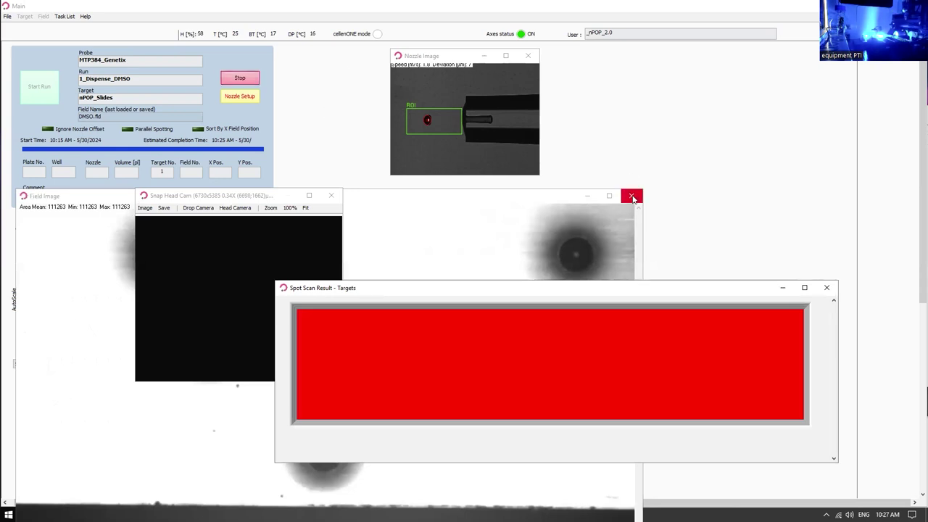
Step: Bring the Field Image fully into view, examine the spotted drops and close the image
click(396, 200)
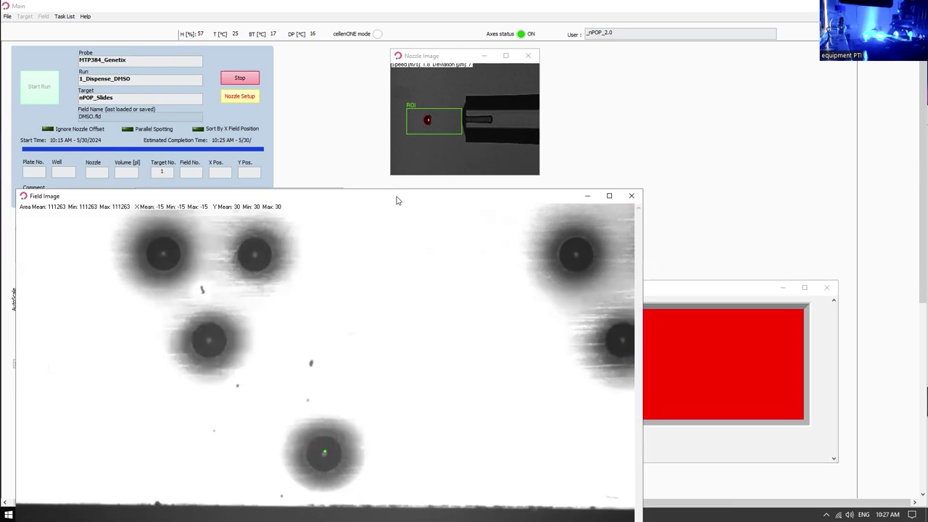
drag(396, 200, 509, 97)
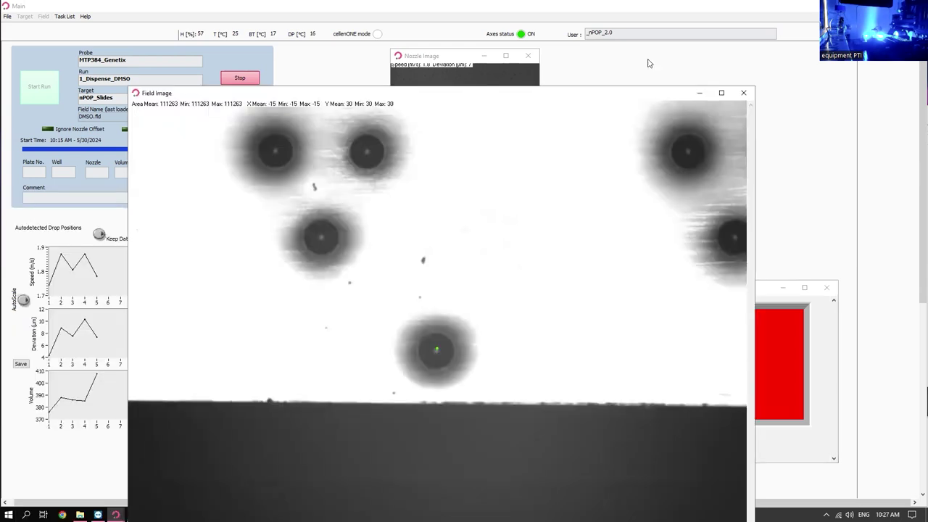
click(745, 94)
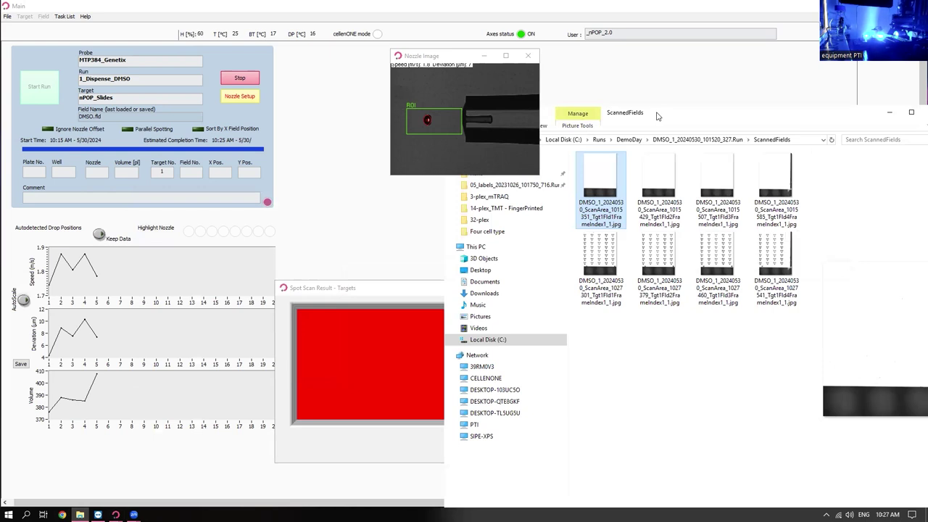
Step: Show the ScannedFields images as extra large icons and widen the folder window to fit them
drag(657, 116, 615, 121)
click(652, 389)
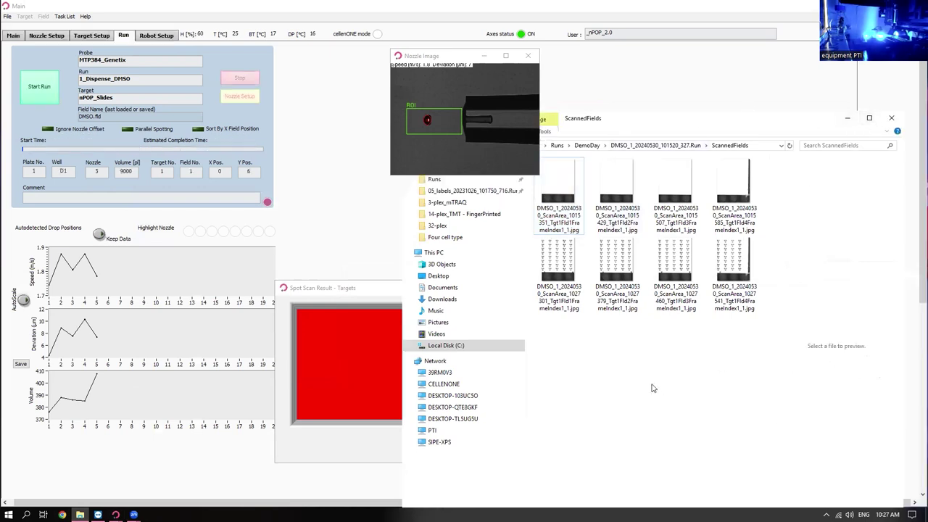
right_click(652, 388)
mouse_move(761, 258)
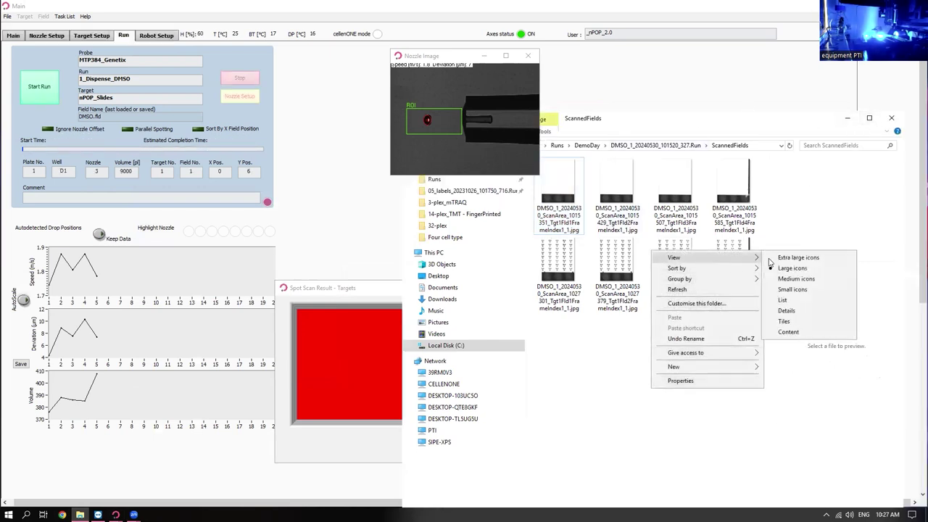
click(801, 258)
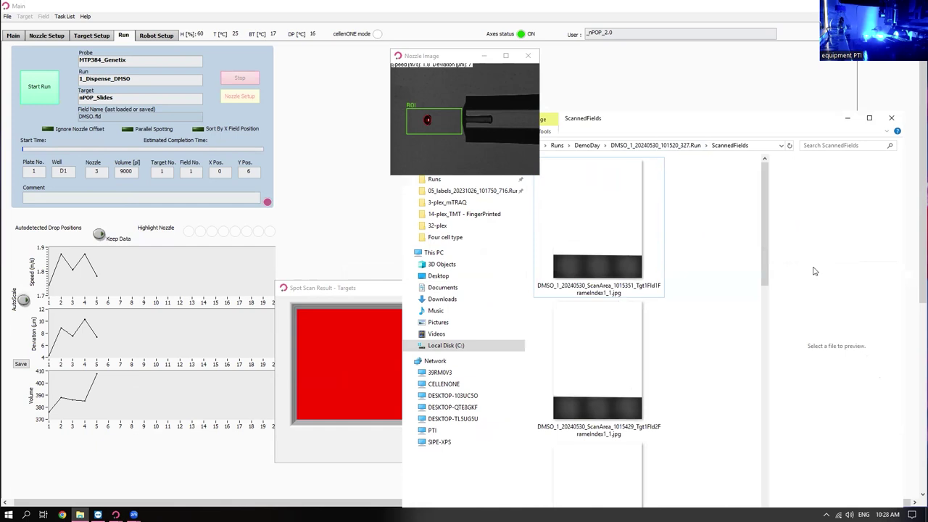
drag(401, 216, 48, 214)
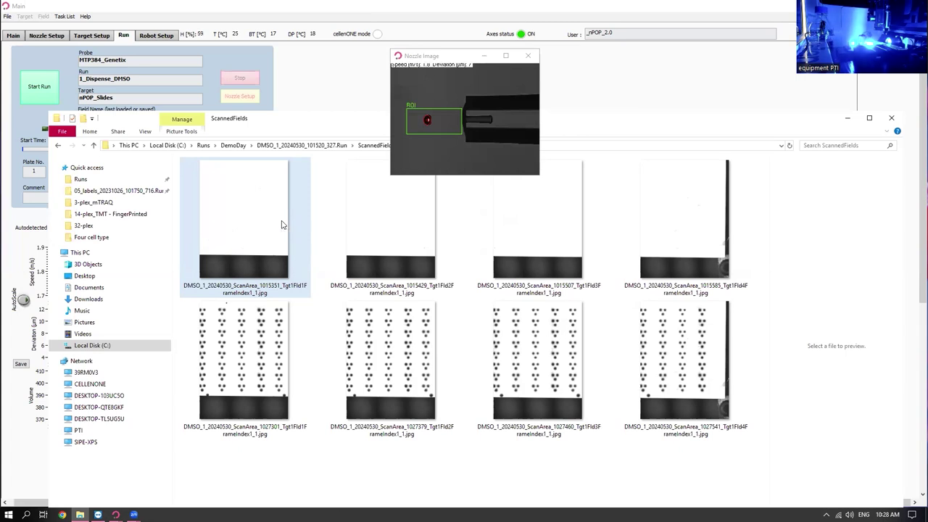
Step: Open the Tgt1Fld1 scan taken after dispensing, examine the drop pattern across the four field scans and close the viewer
double_click(229, 343)
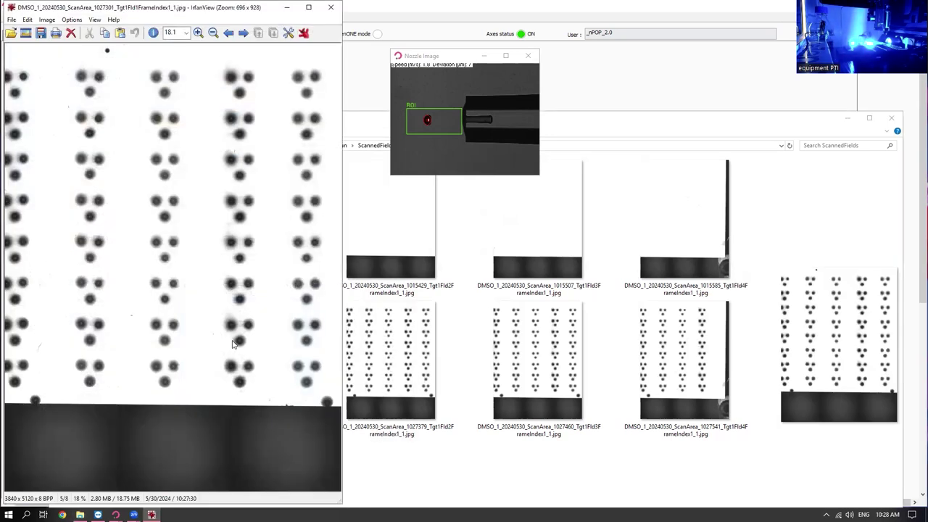
scroll(232, 343, down, 1)
scroll(232, 344, down, 1)
scroll(232, 344, up, 2)
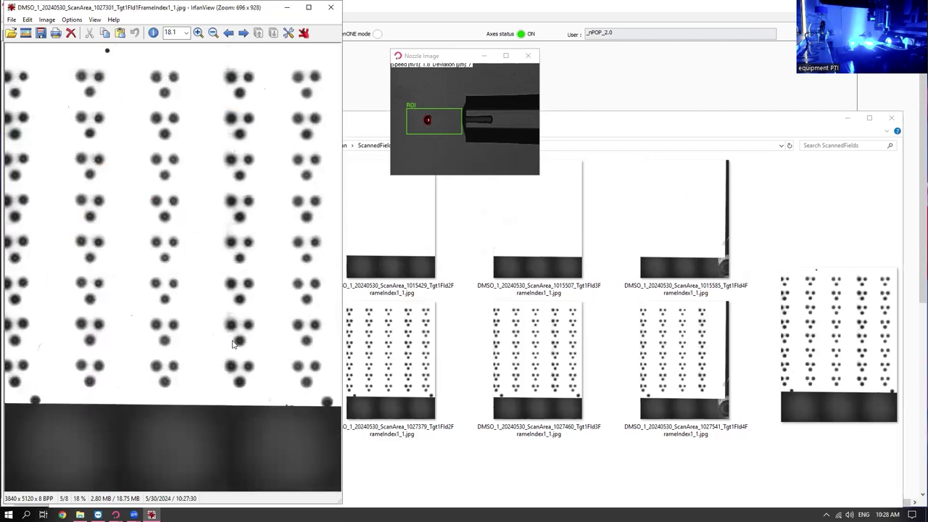
scroll(231, 344, down, 4)
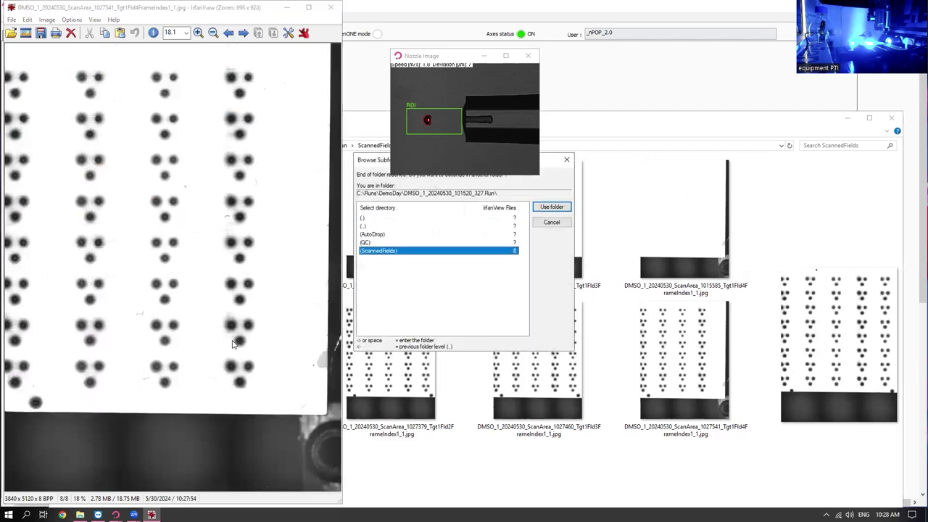
click(550, 222)
key(Left)
key(Left)
key(Left)
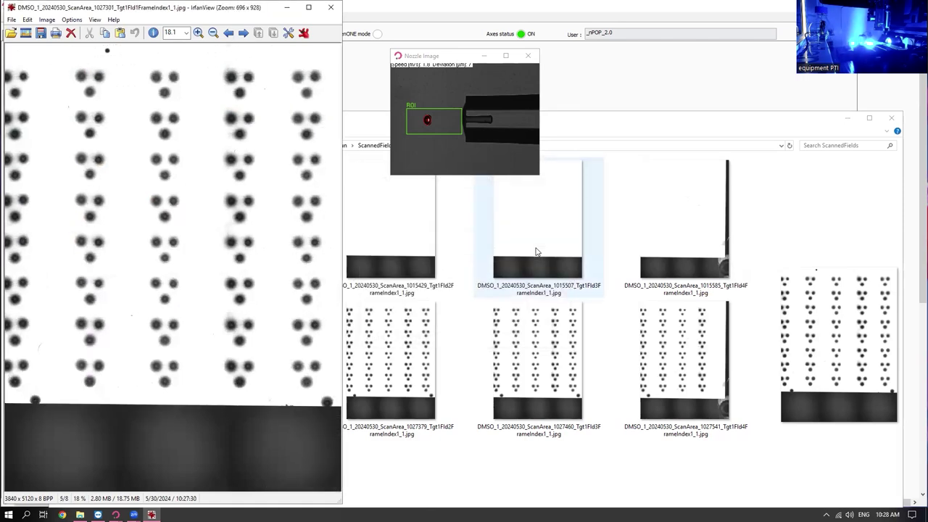
key(Escape)
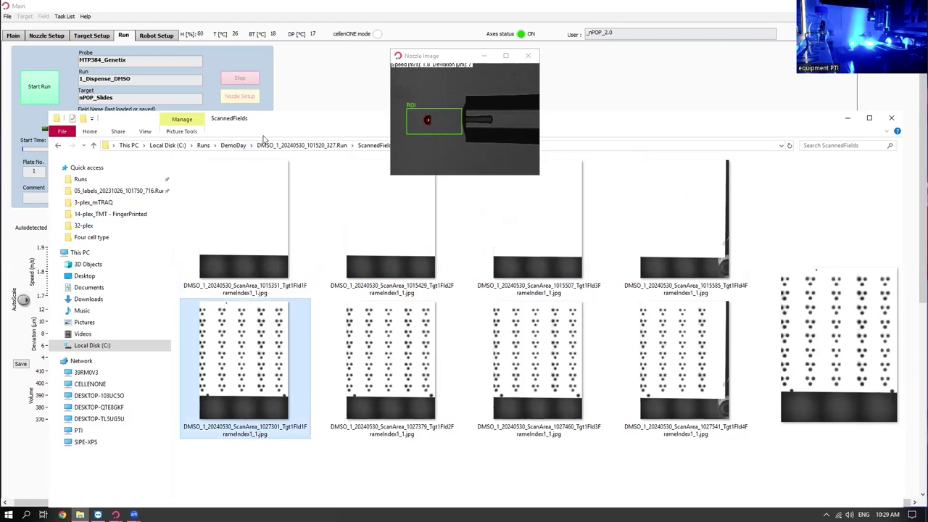
Step: Open the QC folder of DMSO_1_20240530_101520_327.Run and view its first image, Tgt1Frame1
click(245, 146)
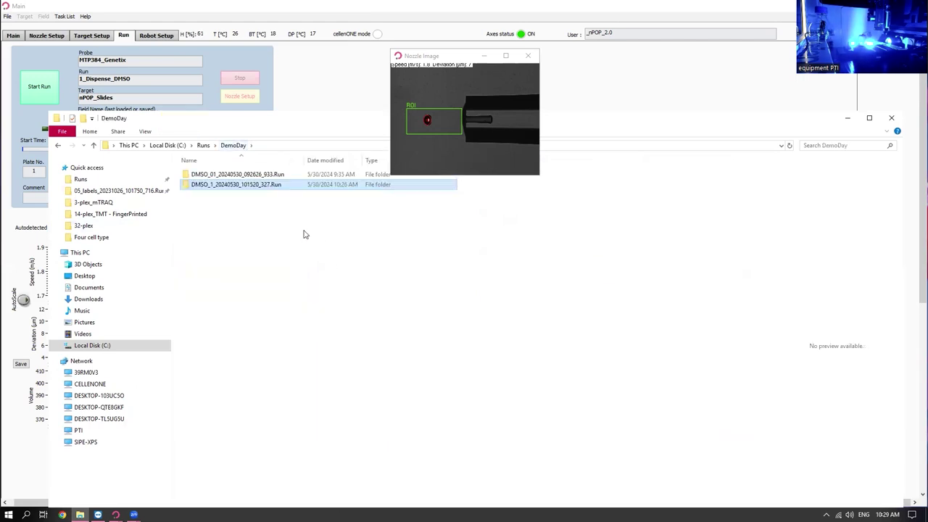
double_click(257, 183)
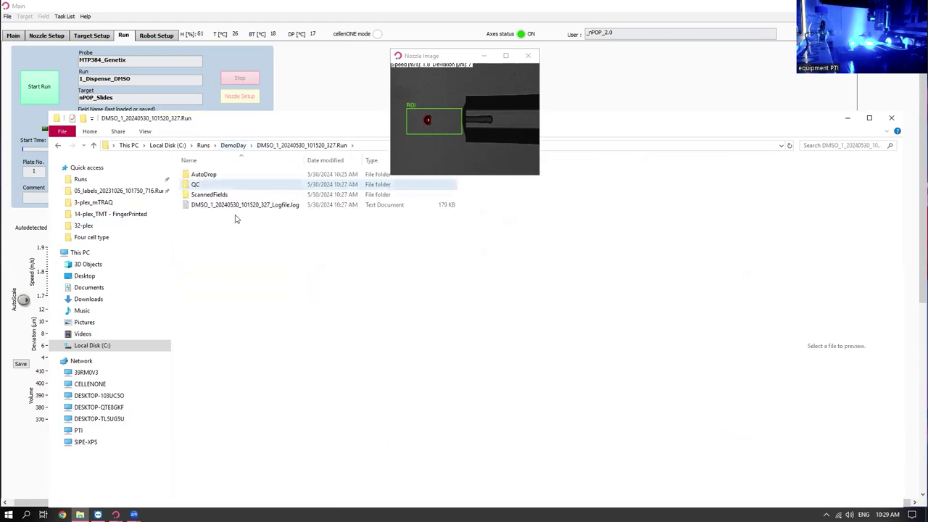
double_click(213, 185)
double_click(213, 185)
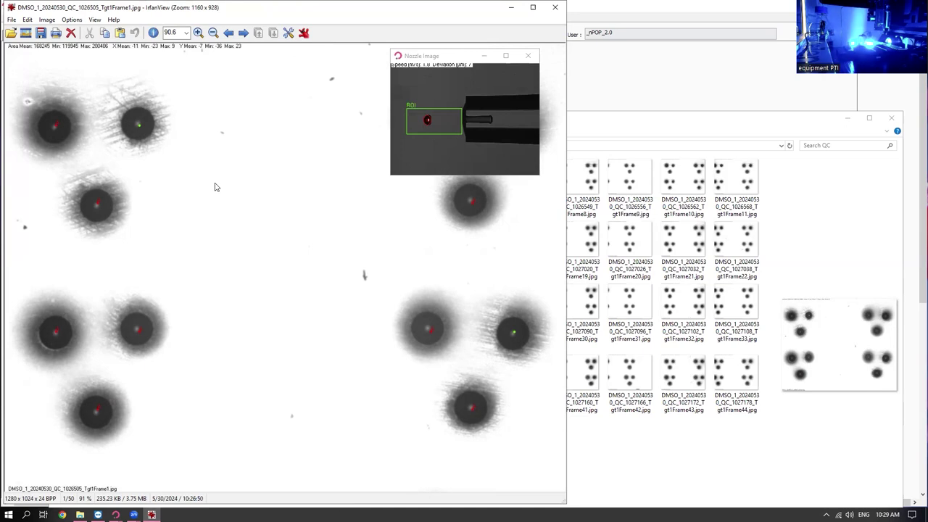
Step: Examine the spot alignment in the QC images from Tgt1Frame1 through Tgt1Frame21 and close the viewer
key(Right)
key(Right)
key(Right)
key(Right)
key(Right)
key(Right)
key(Right)
key(Right)
key(Right)
key(Right)
key(Right)
key(Right)
key(Right)
key(Right)
key(Right)
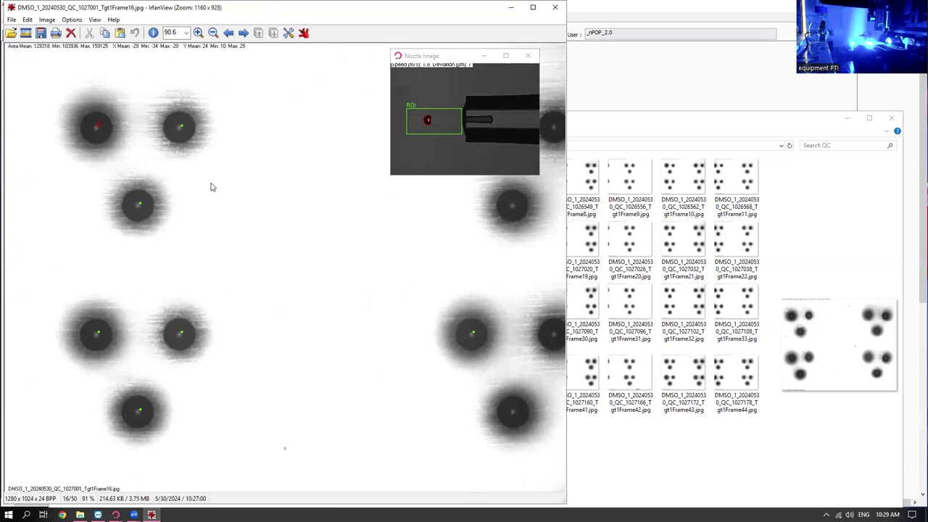
key(Right)
key(Right)
key(Right)
key(Right)
key(Right)
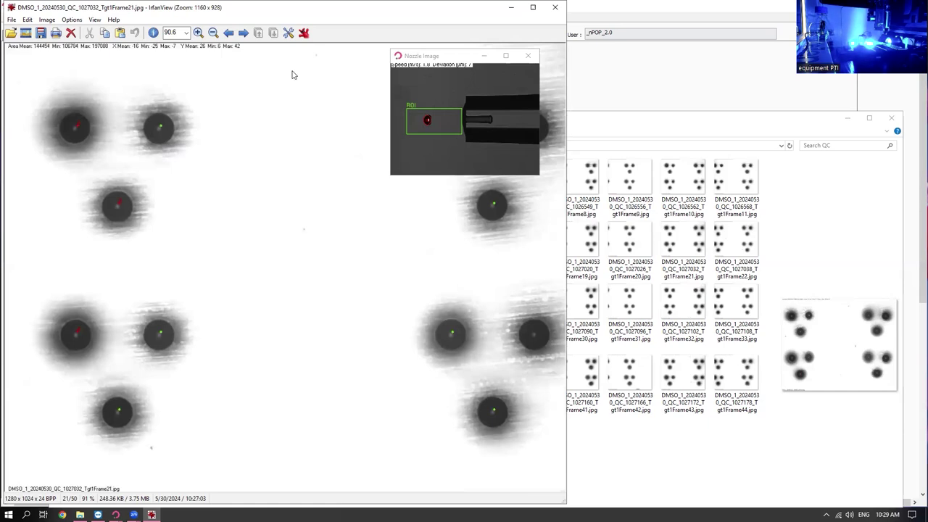
double_click(127, 8)
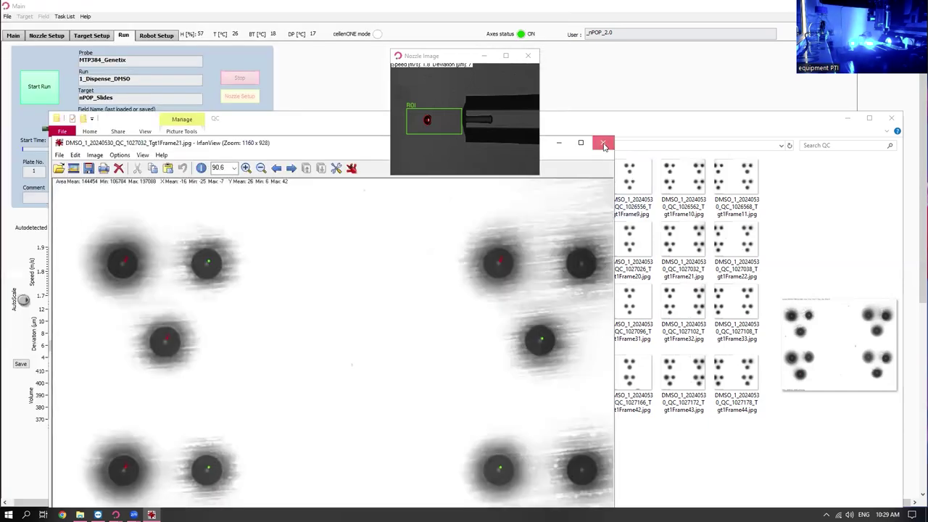
click(605, 145)
Step: Return to the DMSO run's main folder and close the folder window
click(94, 146)
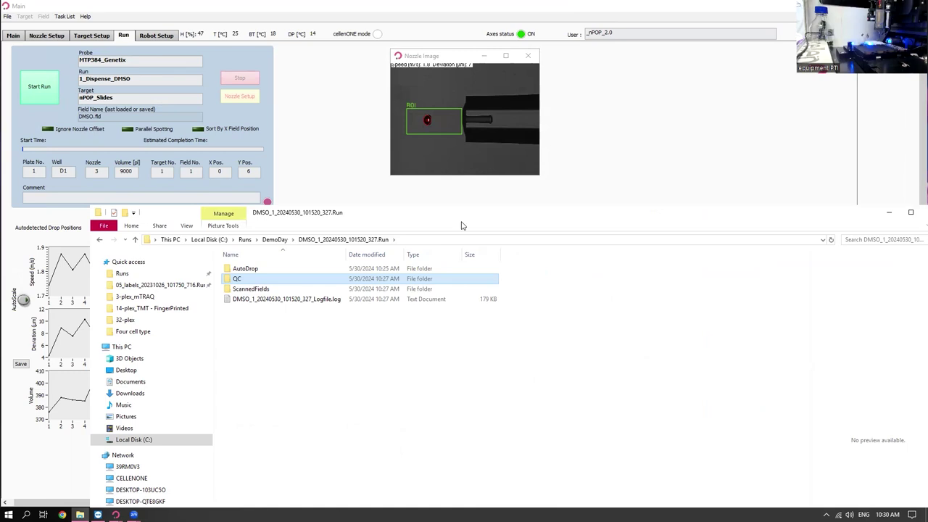
drag(459, 224, 376, 213)
click(860, 202)
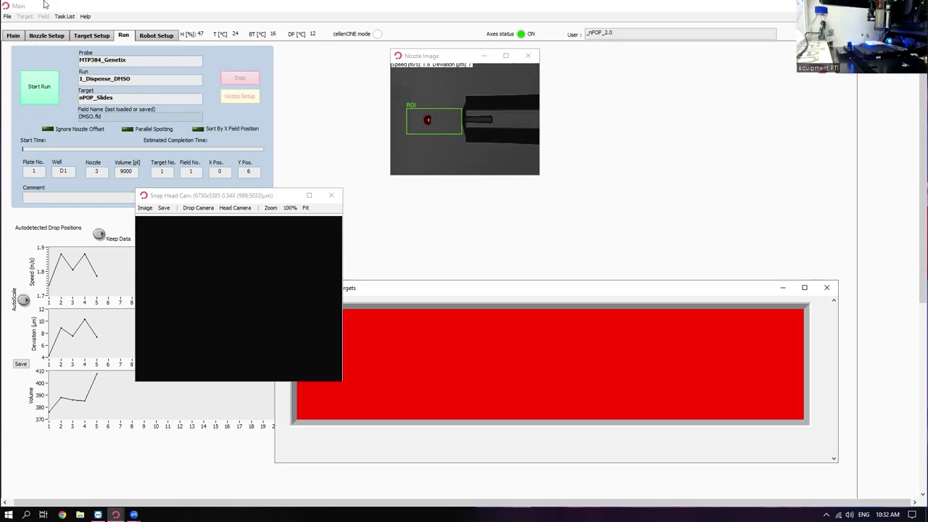
Step: Select the 2_Dispense_Cells run and load the field file All_Cells.fld from 3-plex_mTRAQ, Cell_field_Files, One_Cell_type
click(14, 36)
click(142, 95)
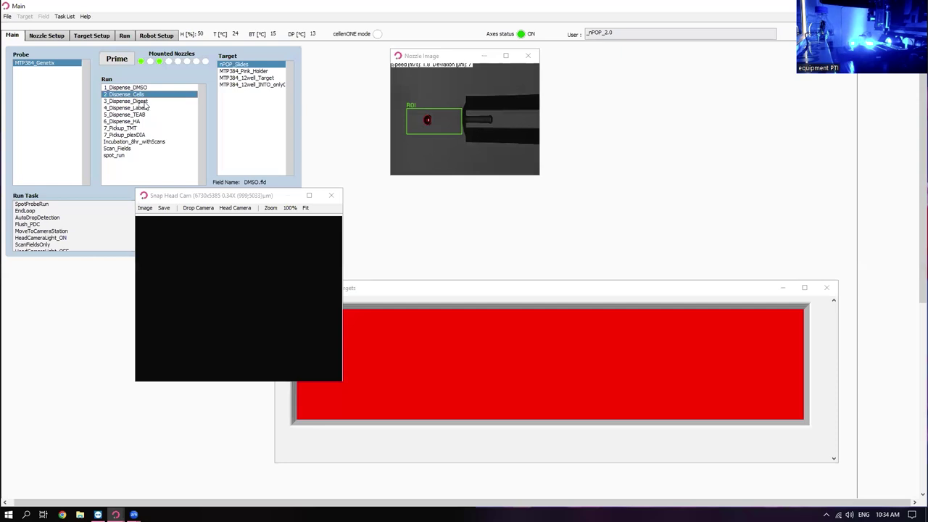
click(93, 37)
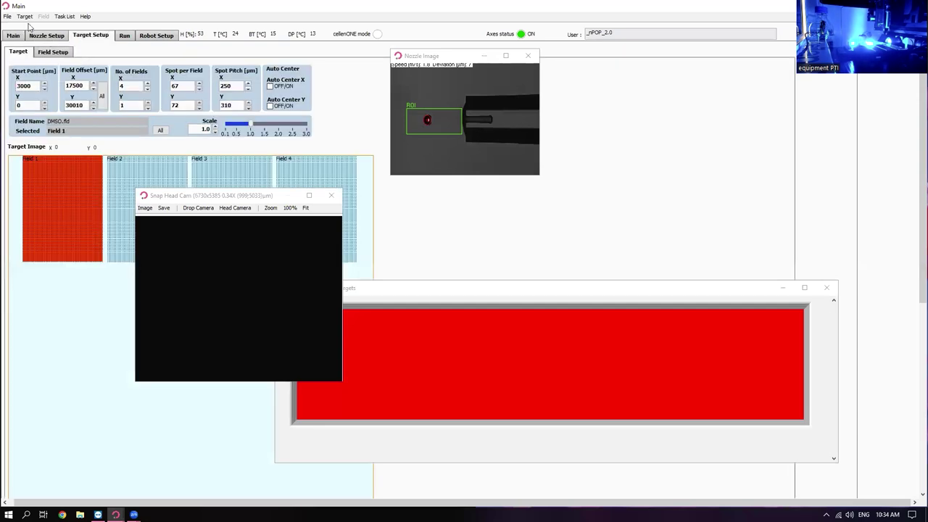
click(7, 15)
click(33, 34)
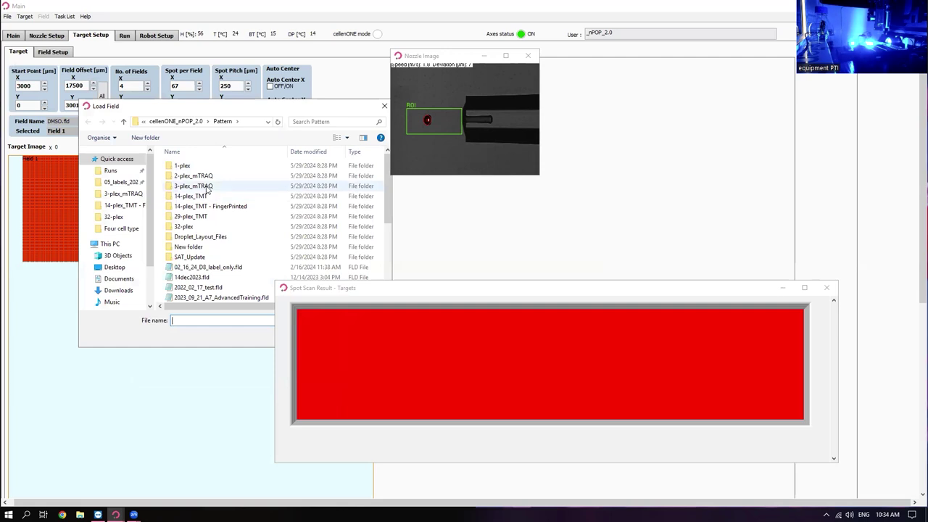
double_click(208, 186)
double_click(192, 165)
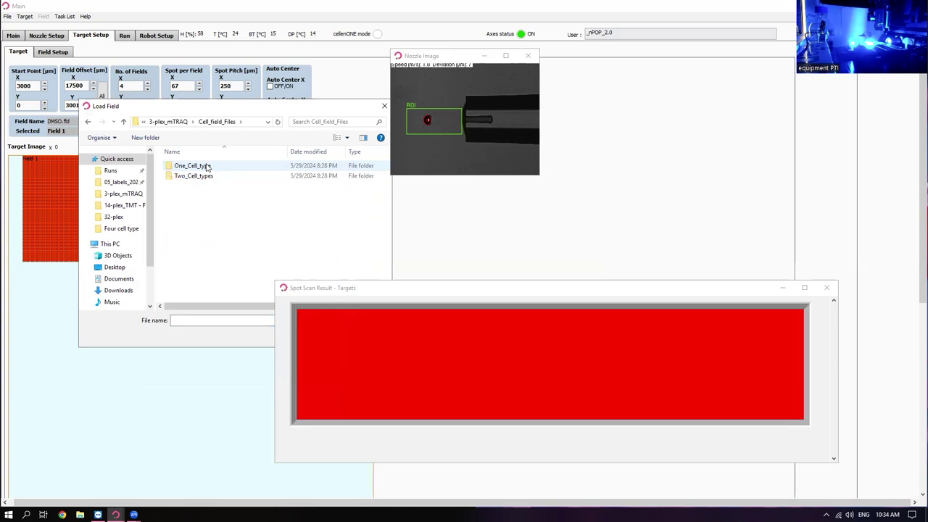
double_click(203, 169)
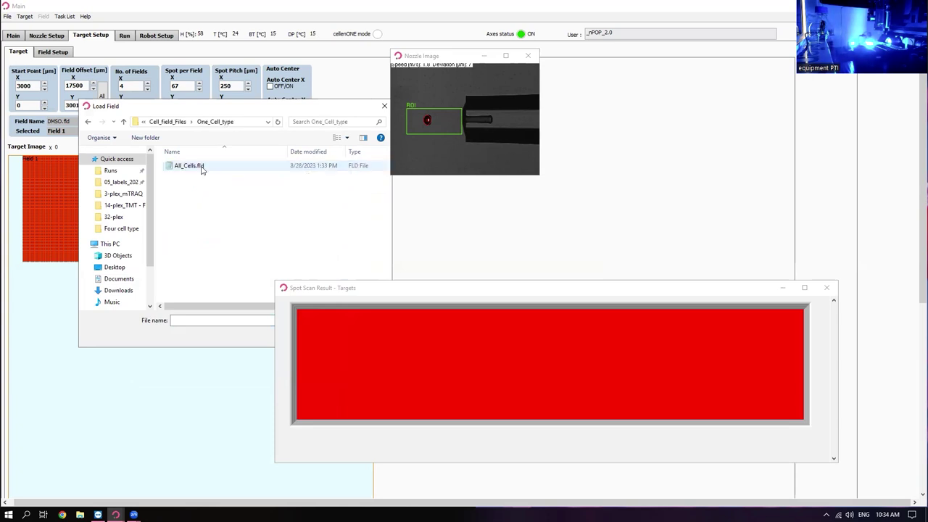
drag(320, 106, 263, 84)
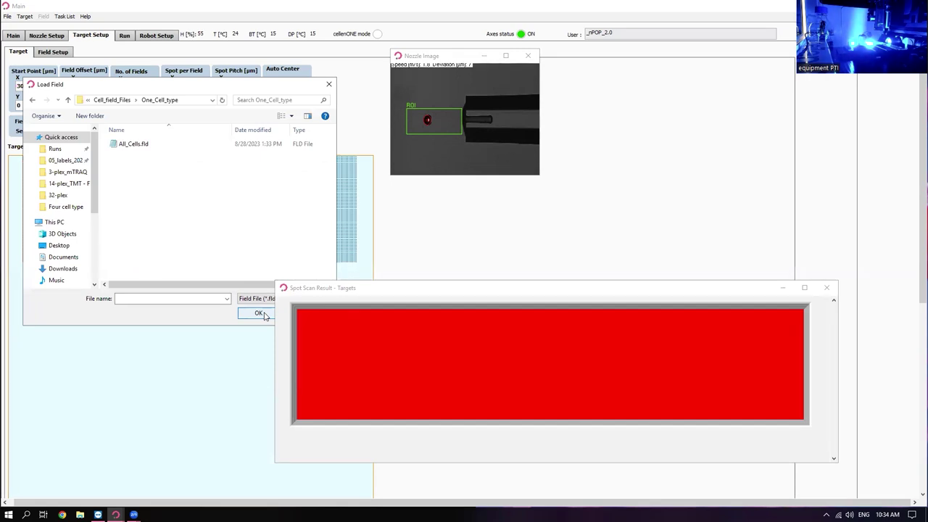
click(132, 148)
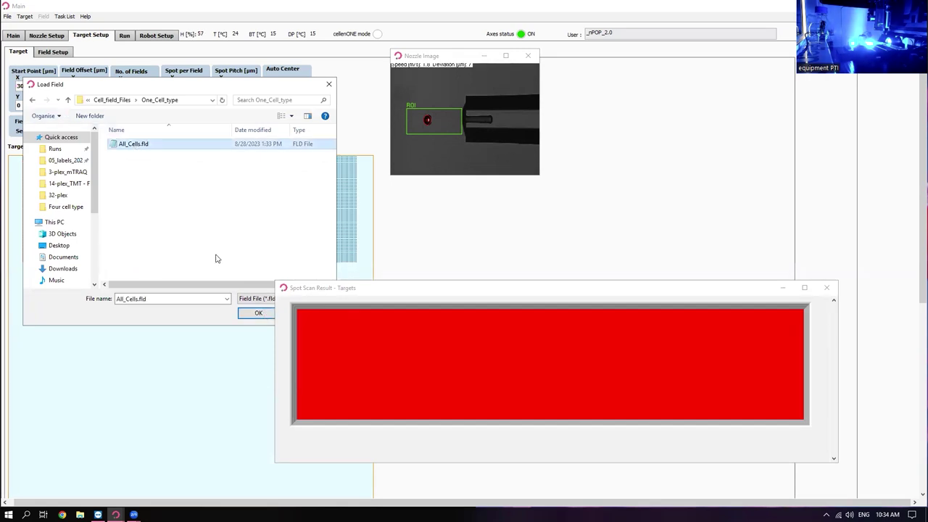
click(248, 315)
Step: Show Field 1's spot layout, close the Nozzle Image window and move the Snap Head Cam and Spot Scan Result windows off the grid
drag(246, 195, 676, 255)
click(146, 108)
click(147, 107)
click(147, 107)
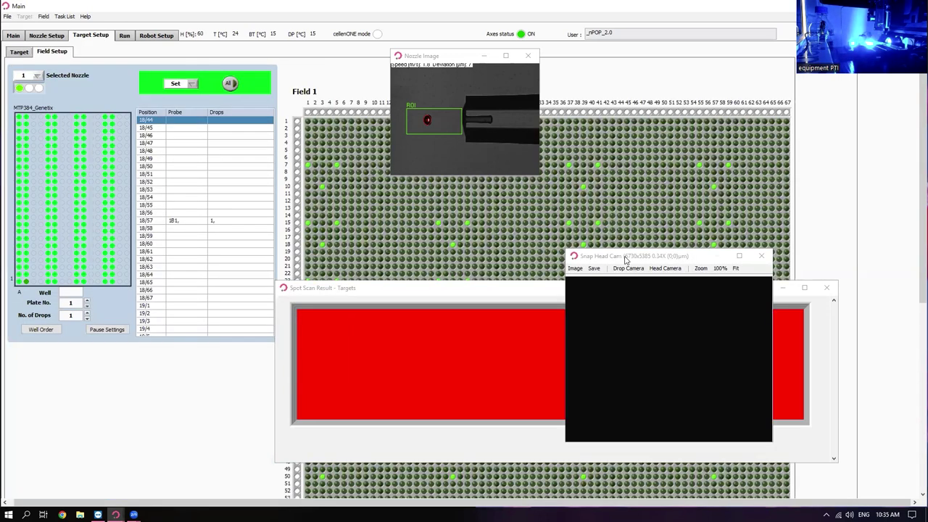
drag(627, 257, 98, 232)
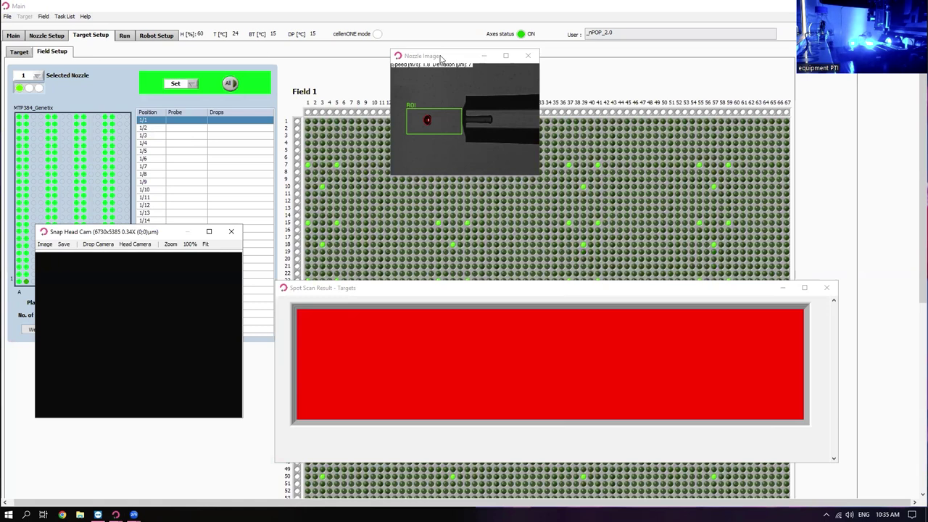
drag(441, 58, 155, 29)
click(241, 30)
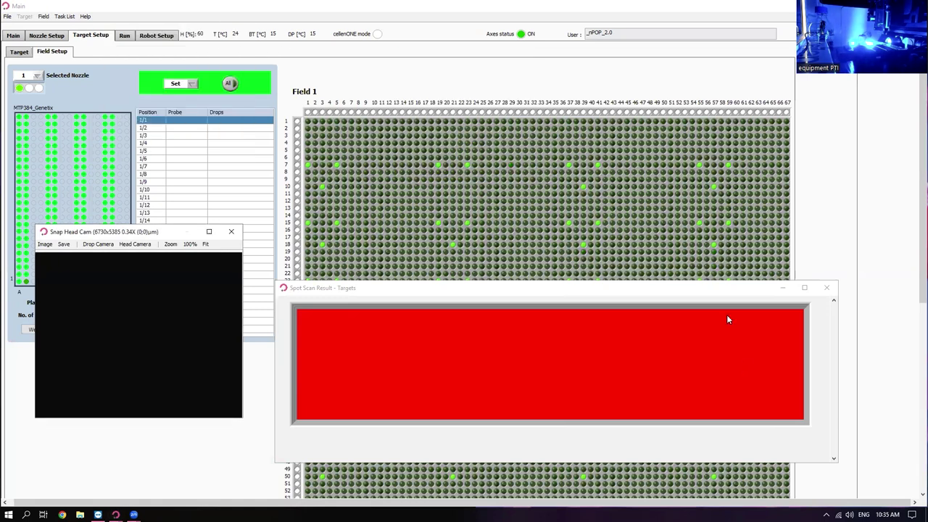
drag(701, 293, 81, 355)
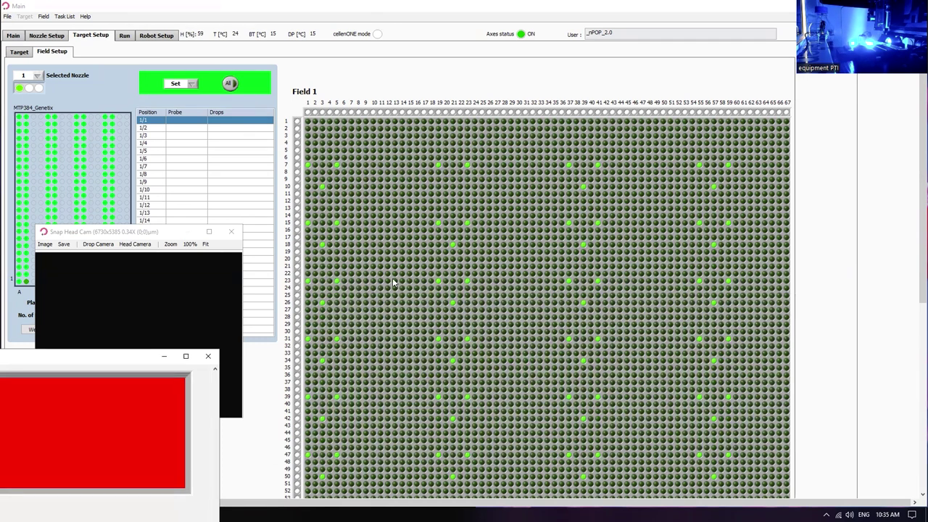
Step: Examine the cell spot pattern of Field 1 and compare it with the four-field target layout and its settings
scroll(445, 182, down, 3)
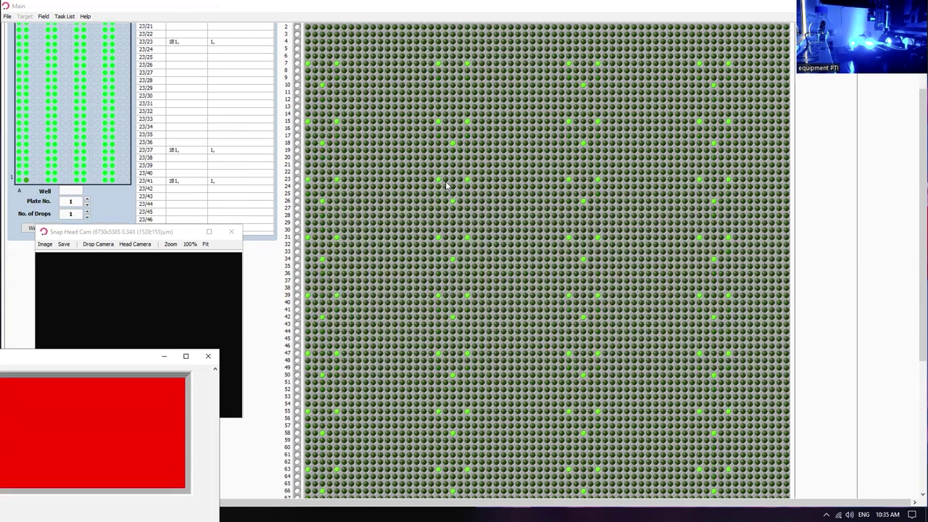
scroll(445, 186, up, 3)
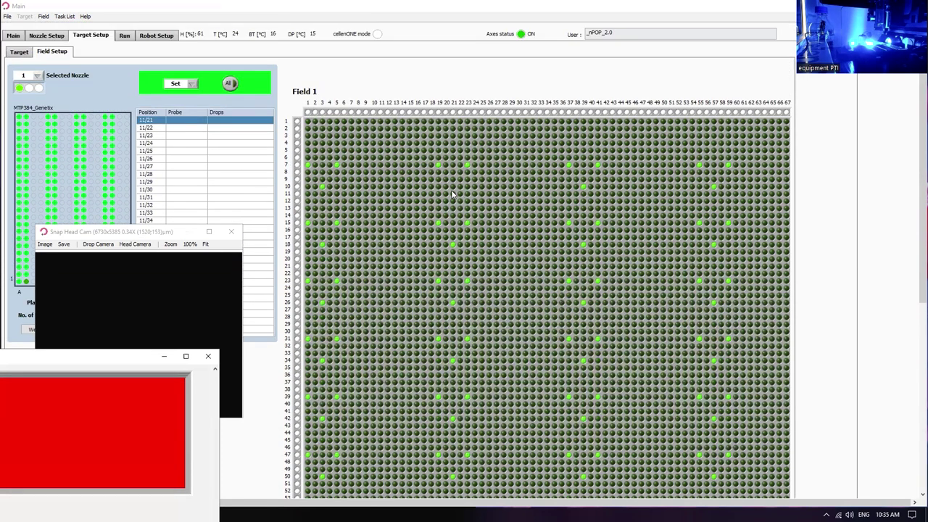
click(26, 53)
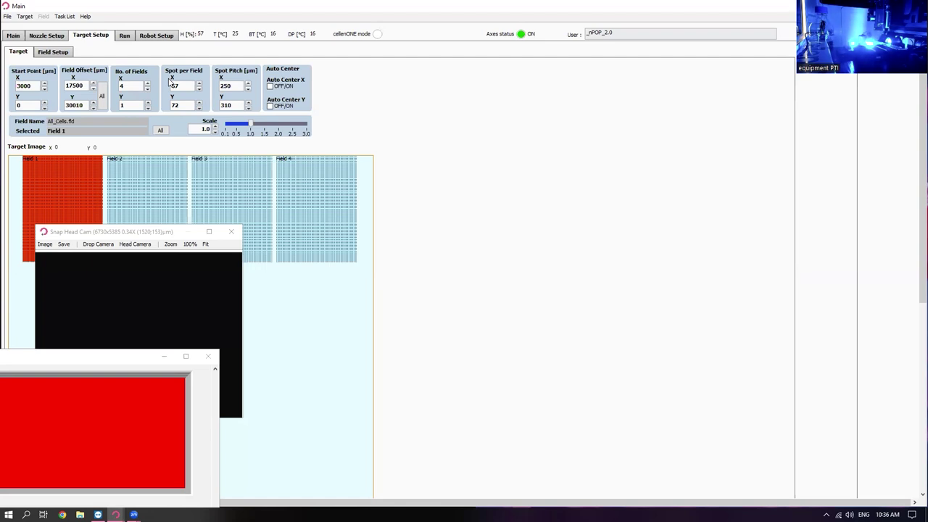
click(53, 51)
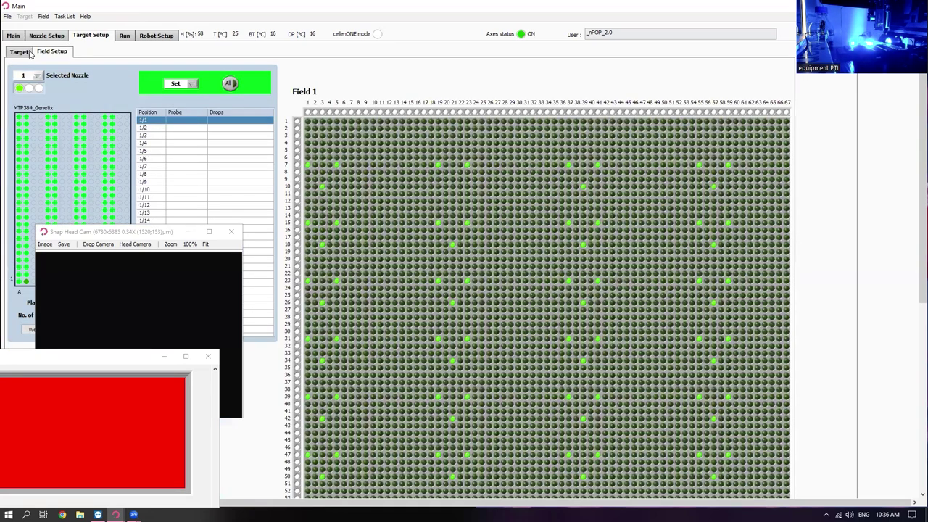
click(18, 52)
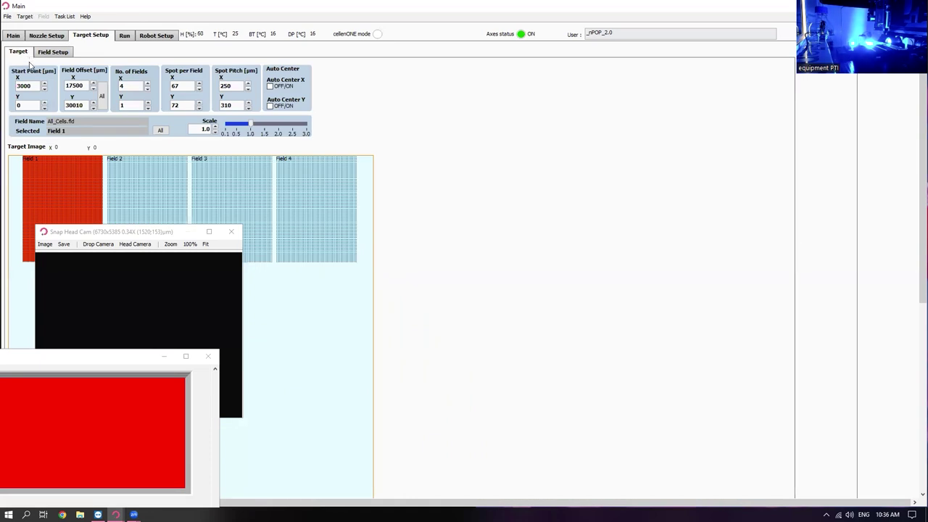
click(47, 54)
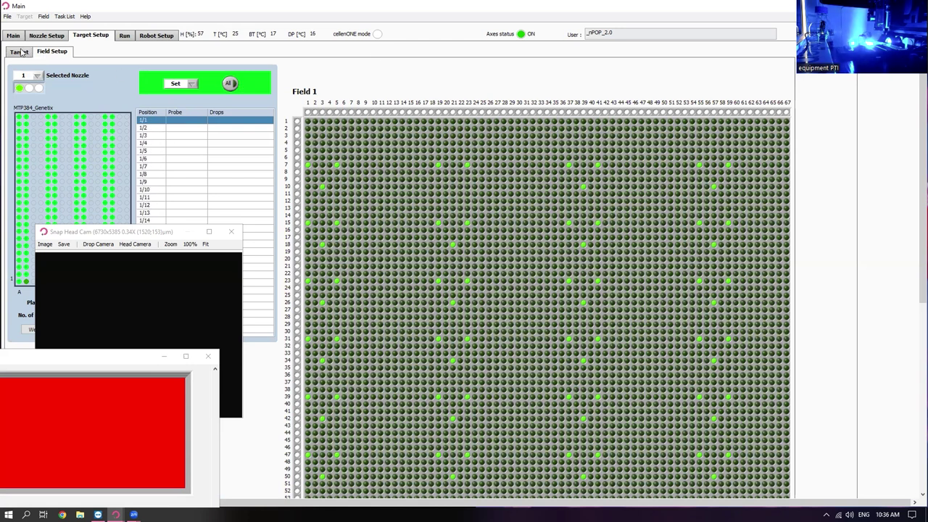
click(19, 51)
Step: Bring up the executable task list in the nozzle setup and select the Take_10uL_cellenWASH_cells task
click(47, 35)
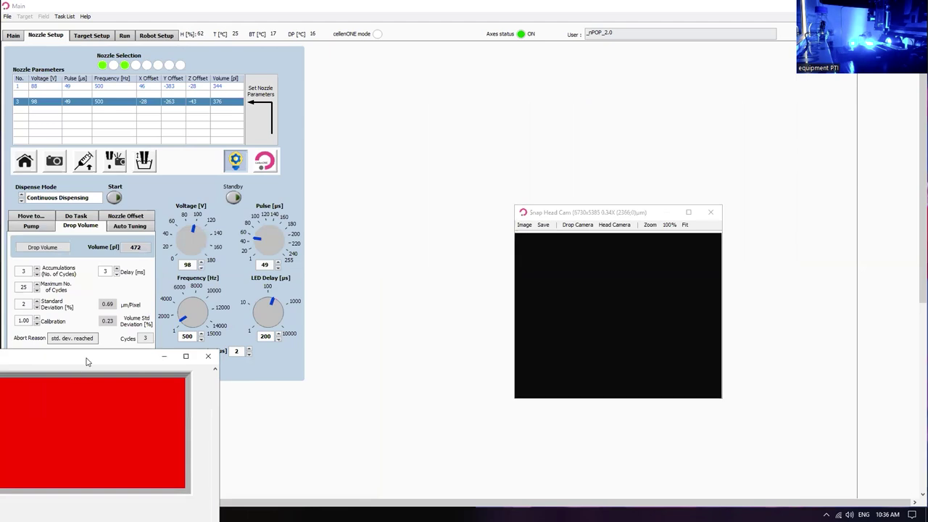
click(626, 274)
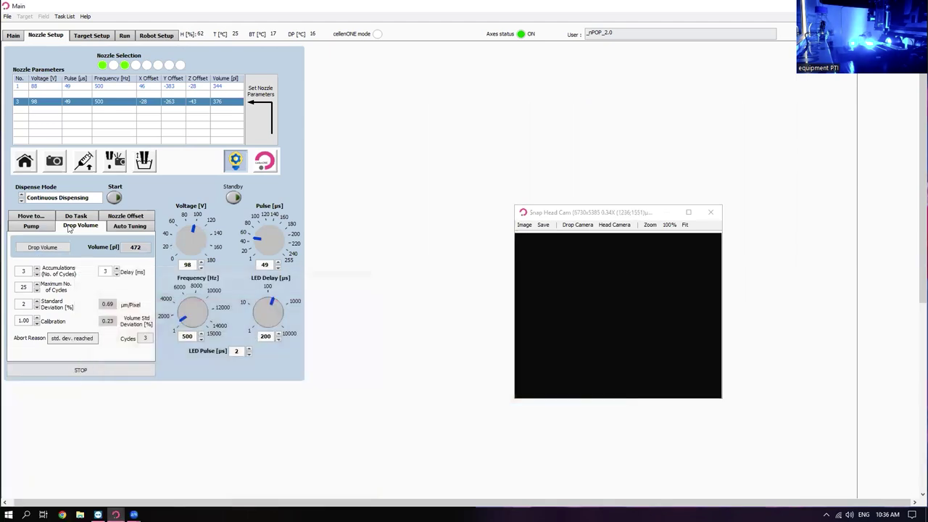
click(76, 216)
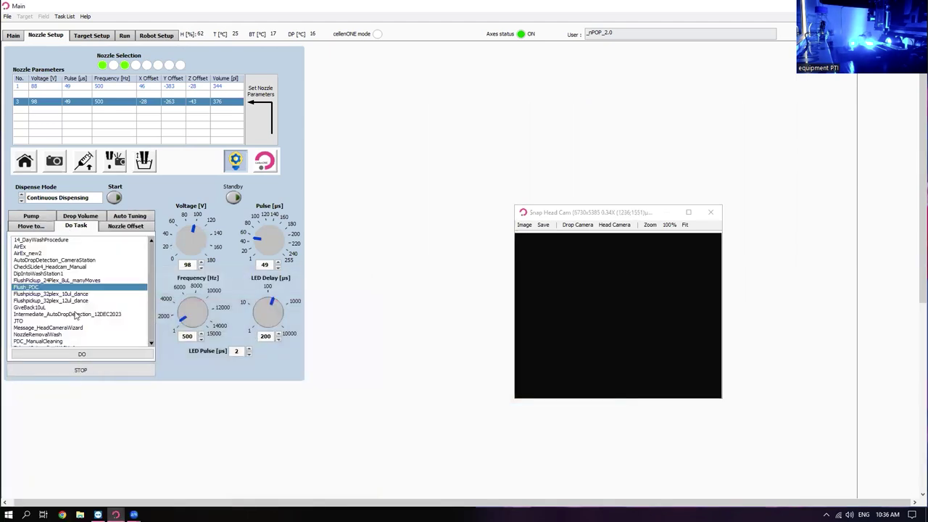
scroll(75, 314, down, 3)
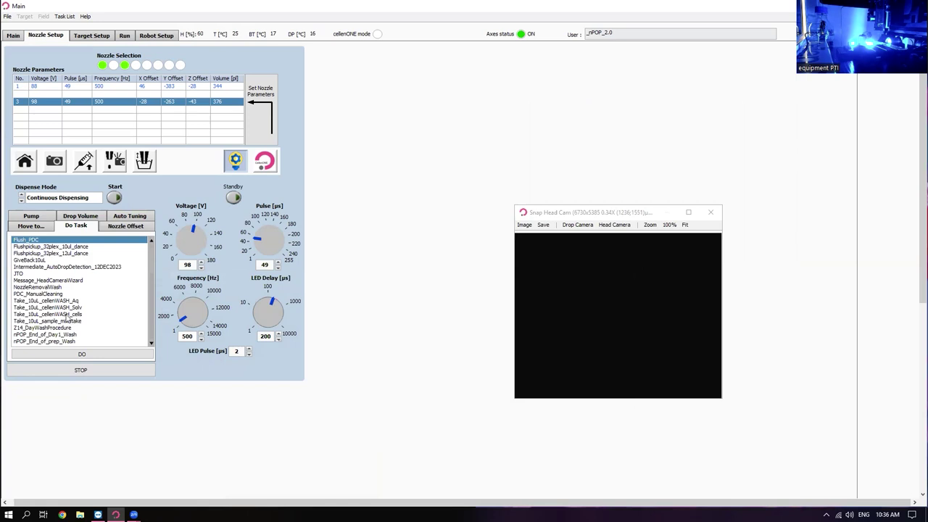
click(63, 314)
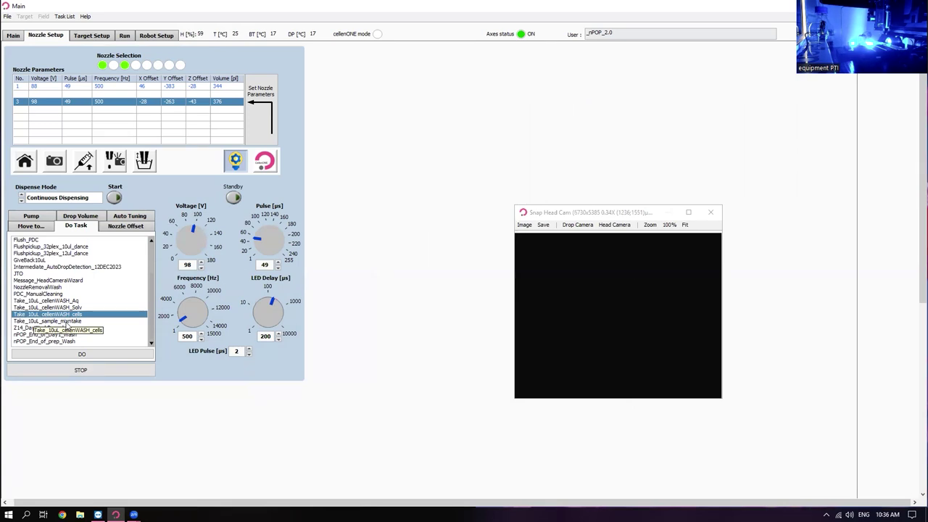
Step: Look through the task macros list in the robot setup and return to the nozzle setup
click(156, 36)
click(337, 51)
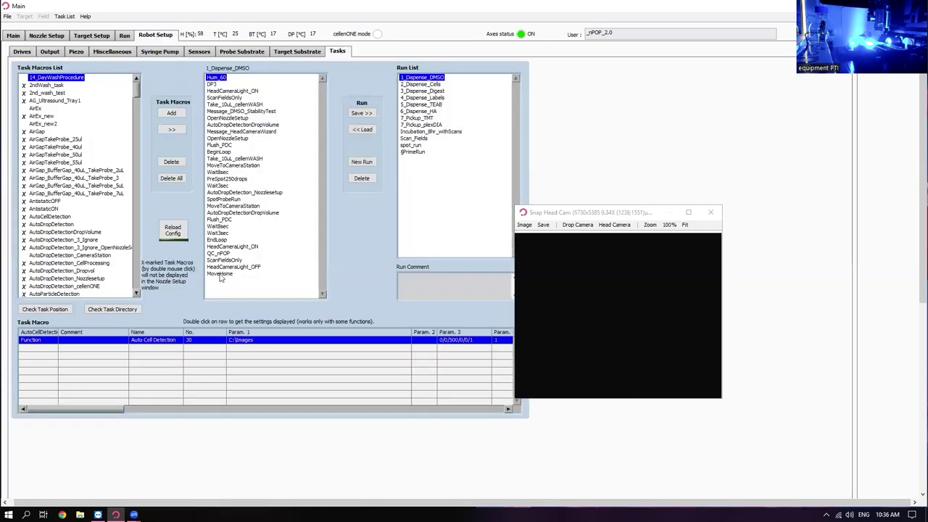
scroll(112, 182, down, 20)
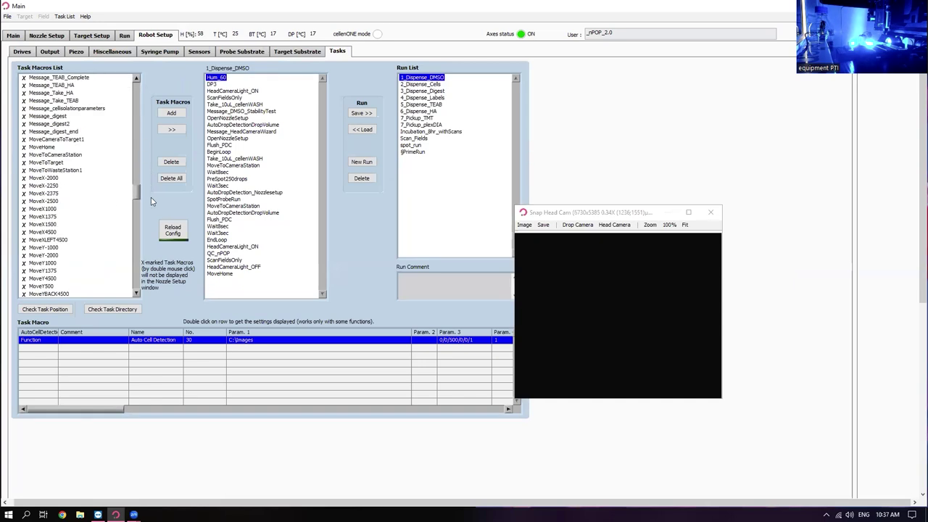
click(46, 35)
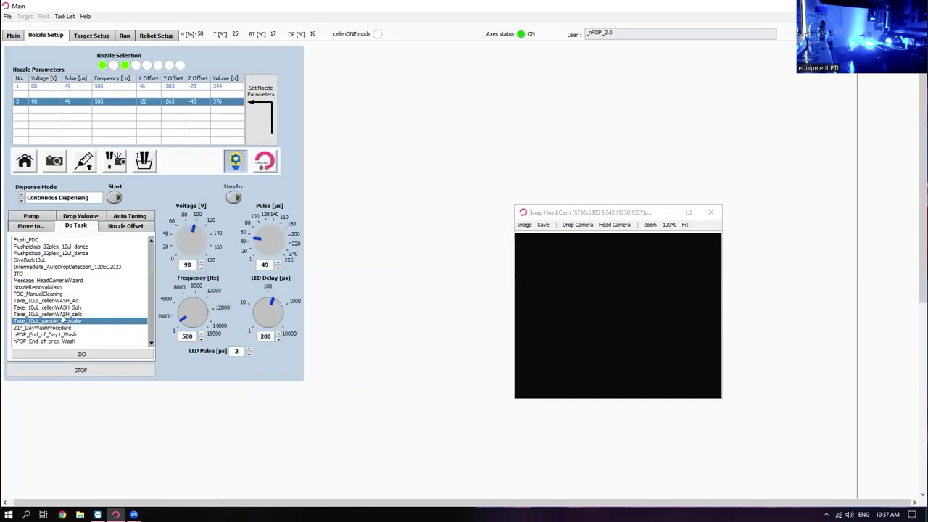
Step: Cancel the Take_10uL_sample_mixntake task at its well selection and run Take_10uL_cellenWASH_Aq instead
click(94, 354)
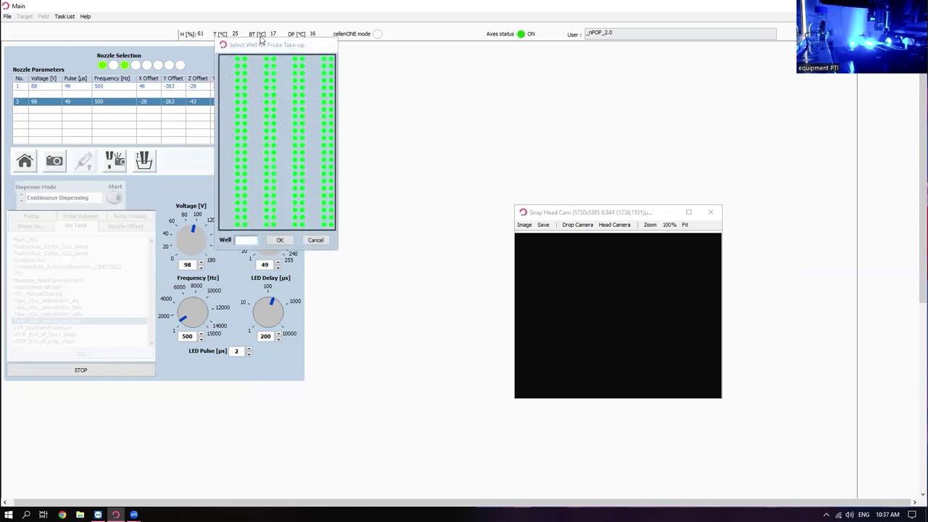
click(325, 239)
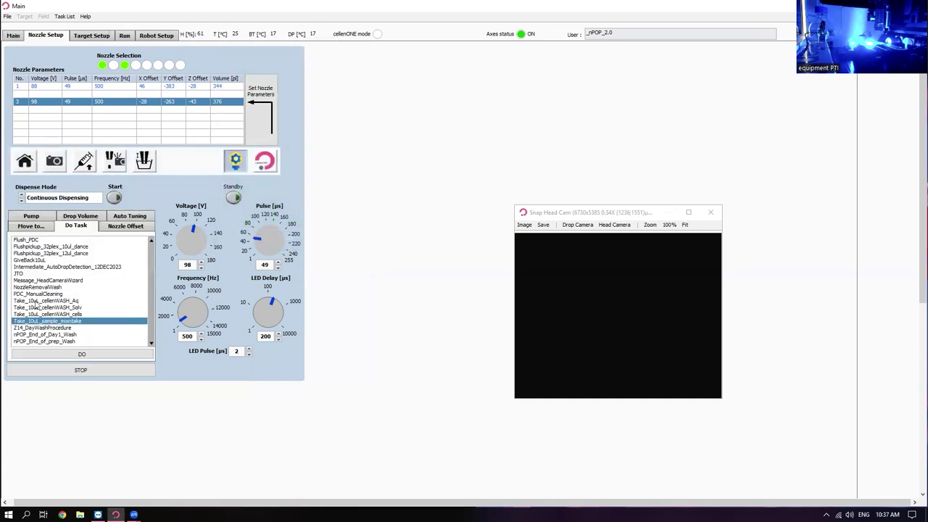
click(42, 301)
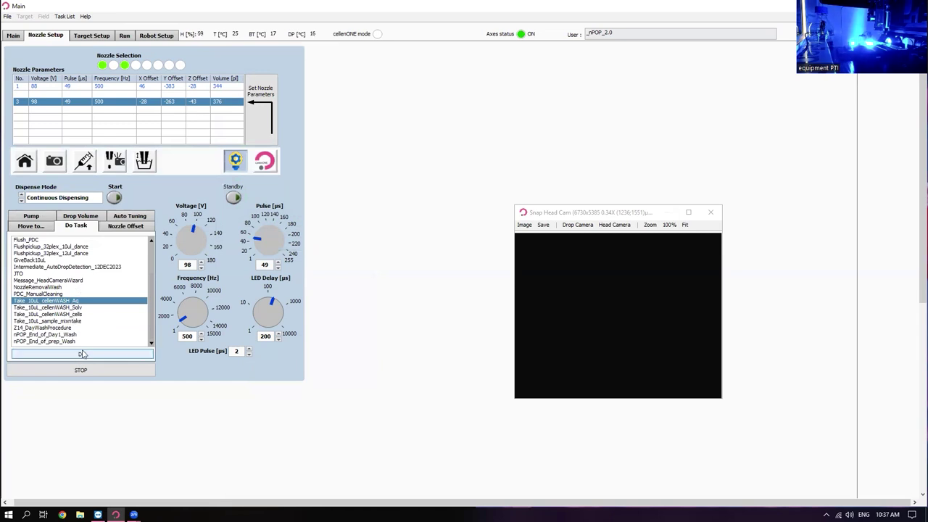
click(82, 354)
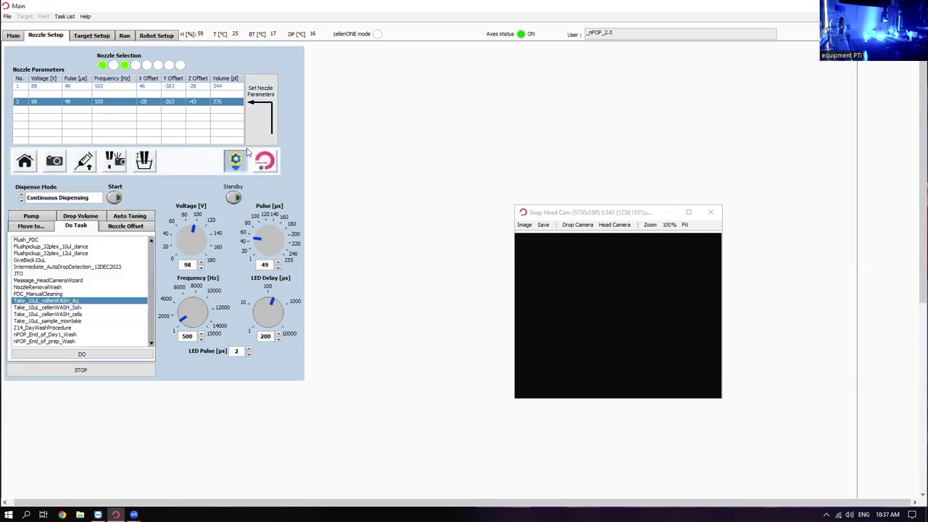
Step: Switch on cellenONE mode and review the nozzle image, mapping and camera options in its advanced settings
click(263, 164)
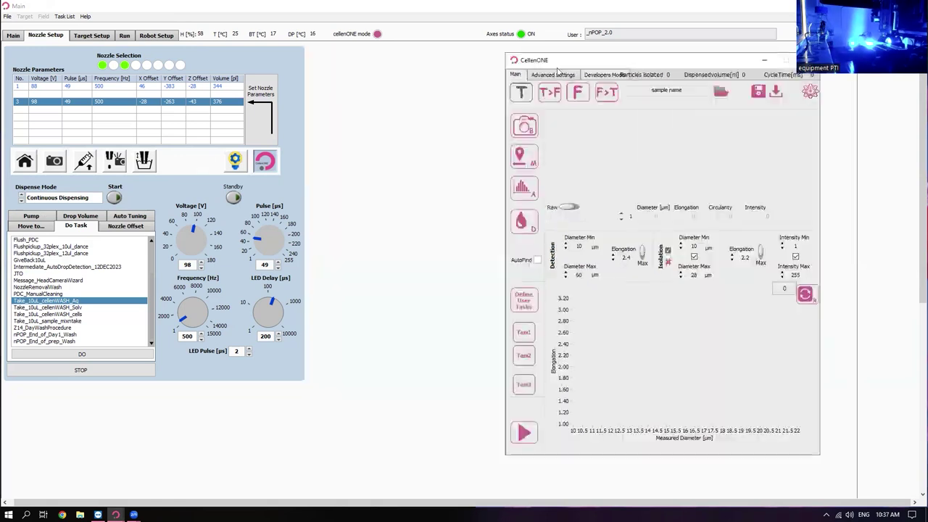
drag(437, 60, 637, 63)
click(556, 76)
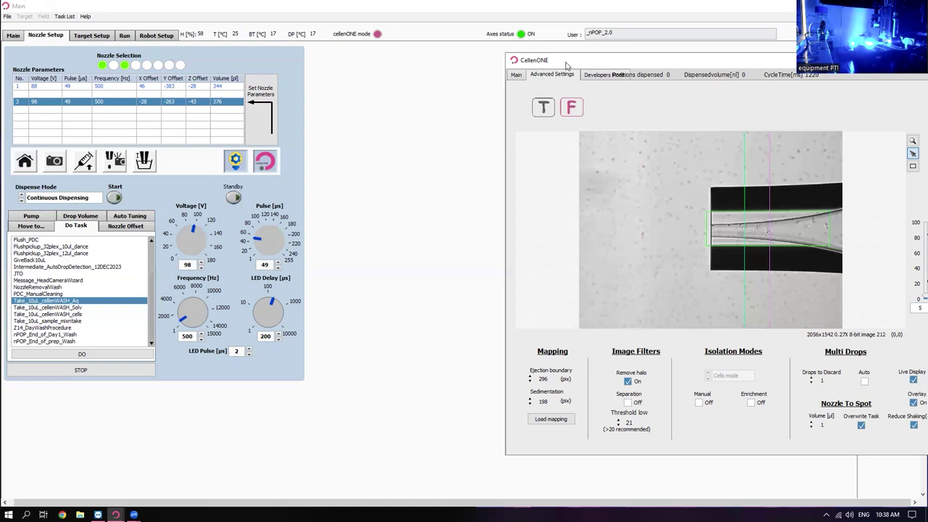
click(604, 74)
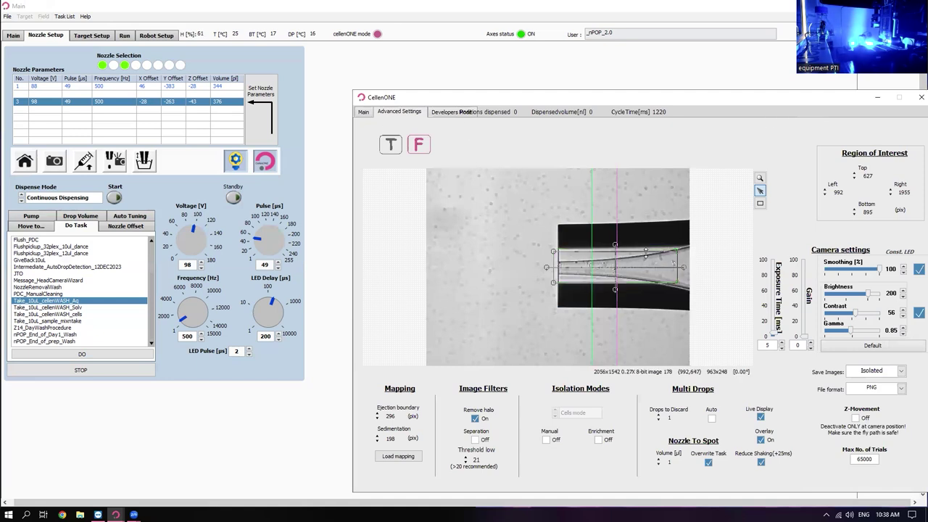
Step: Return to the main CellenONE view, turn on AutoDrop and place the window beside the nozzle parameters
click(362, 113)
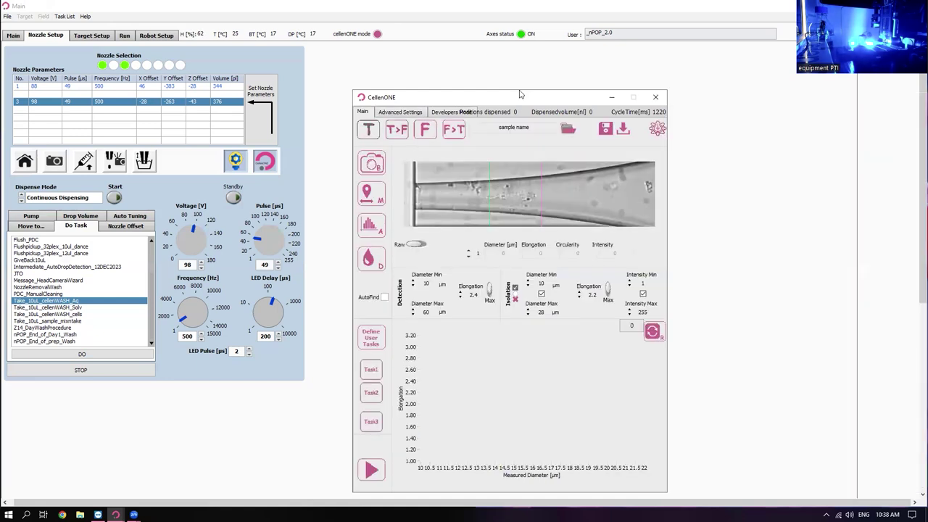
drag(523, 97, 632, 73)
click(482, 243)
click(482, 242)
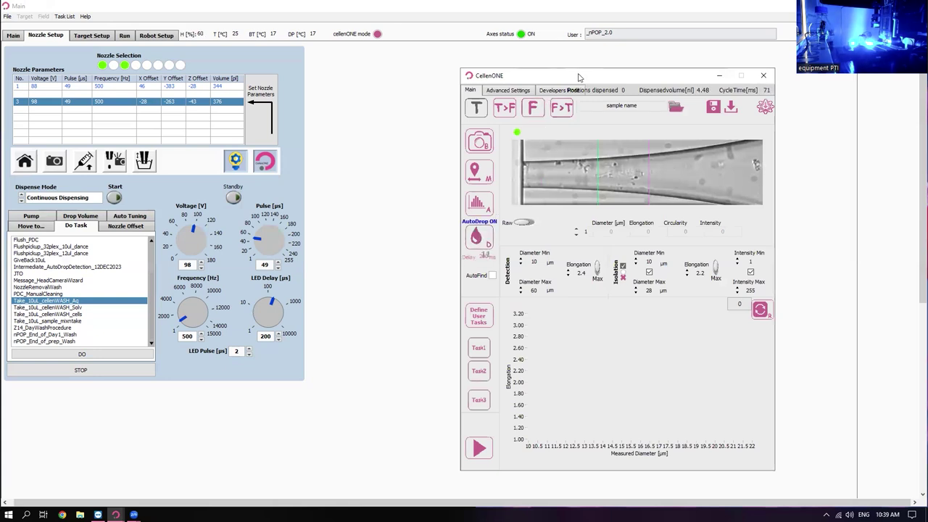
drag(576, 77, 581, 72)
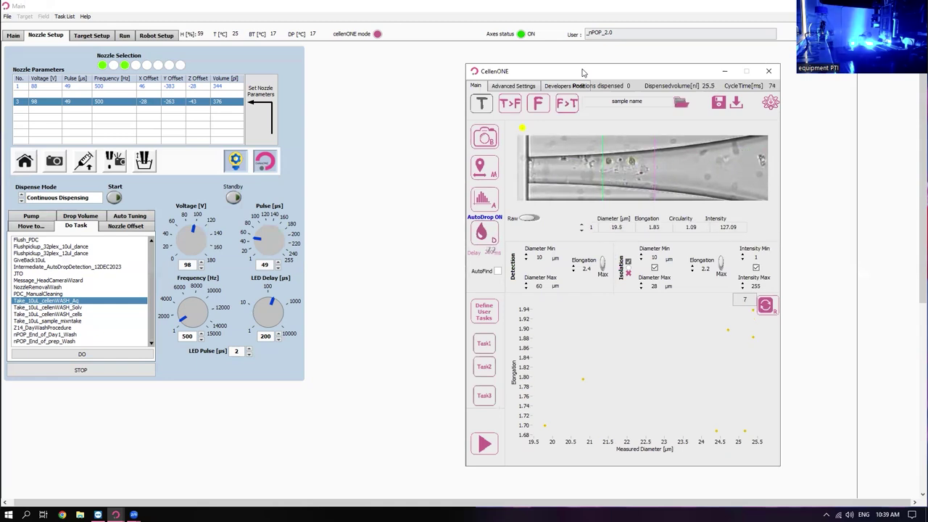
Step: Run a mapping of the cell sample, shift the ejection boundary slightly towards the nozzle tip and save the mapping report
click(493, 176)
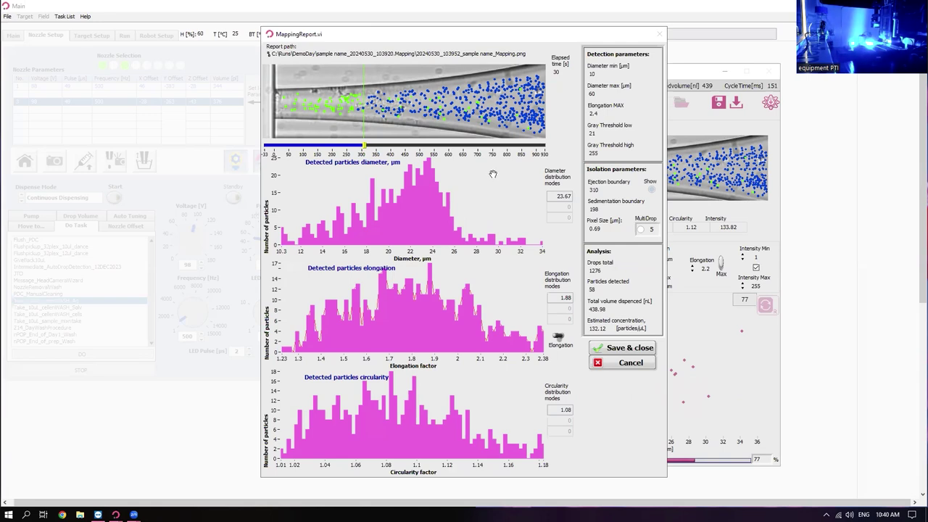
drag(364, 148, 356, 149)
click(630, 349)
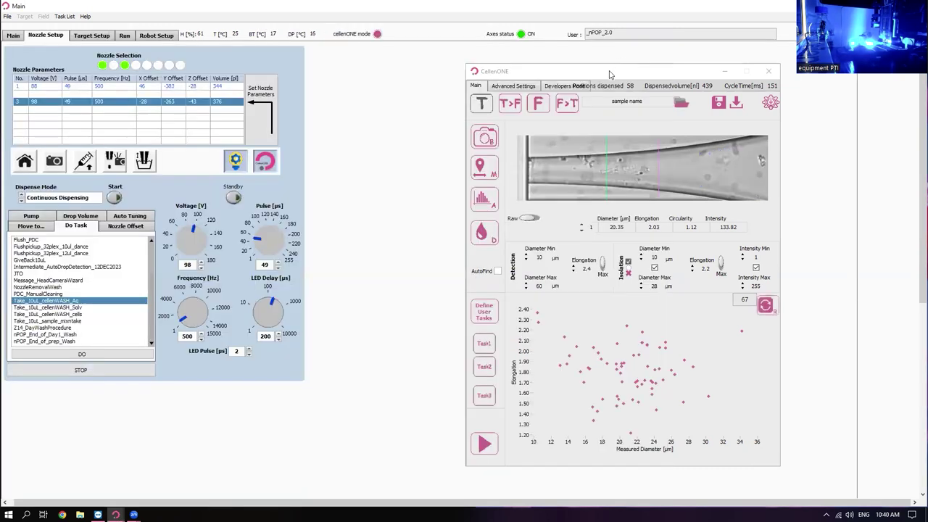
Step: Place the CellenONE window closer to the nozzle parameters and switch it to combined transmission and fluorescence imaging (T>F)
drag(609, 74, 574, 76)
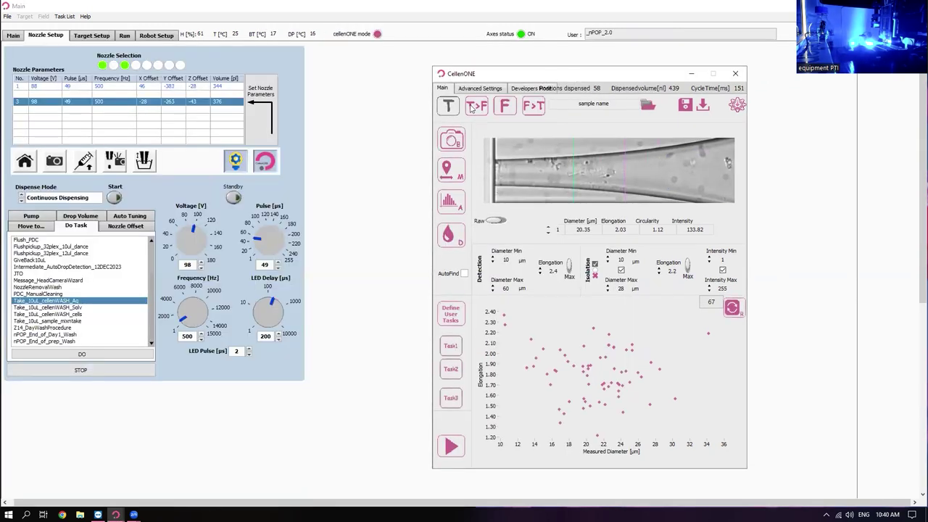
drag(495, 76, 455, 74)
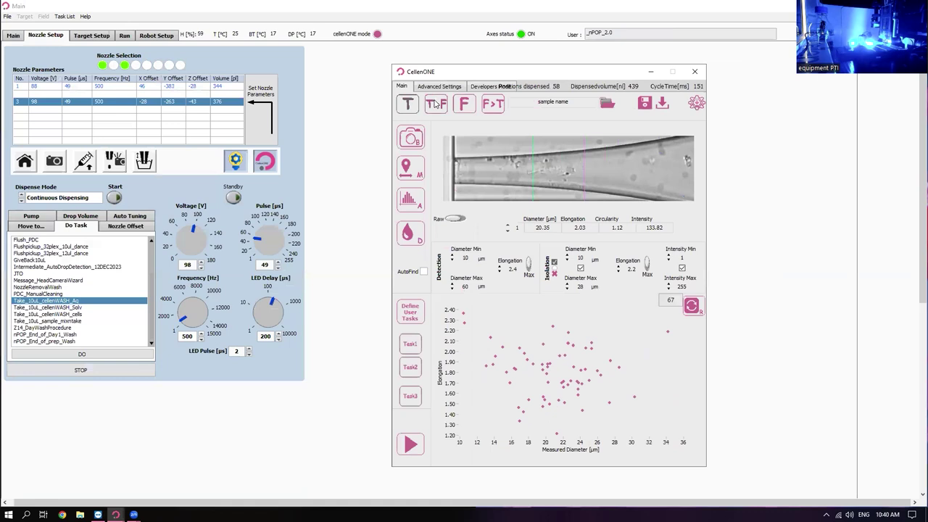
click(435, 104)
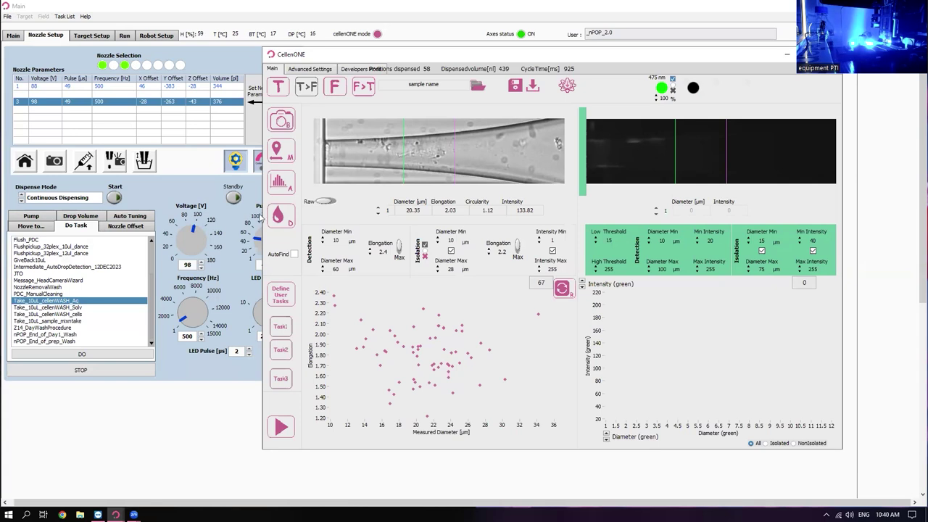
Step: Shoot a droplet, turn on AutoDrop and set the 475 nm channel to reject fluorescent particles
click(278, 215)
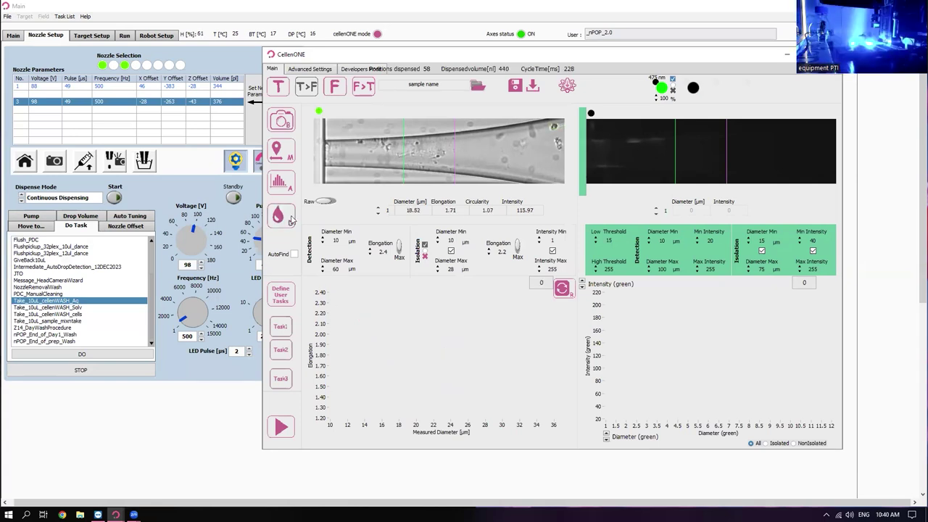
click(289, 219)
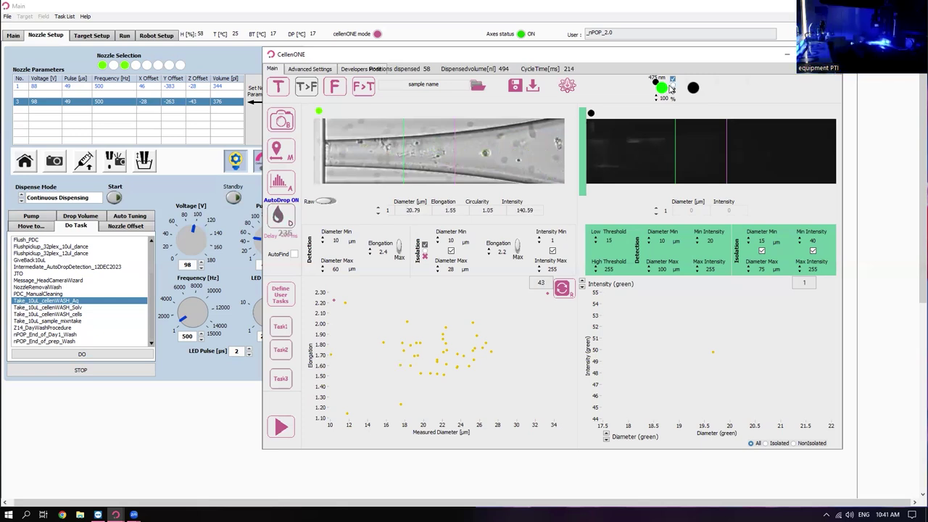
click(673, 92)
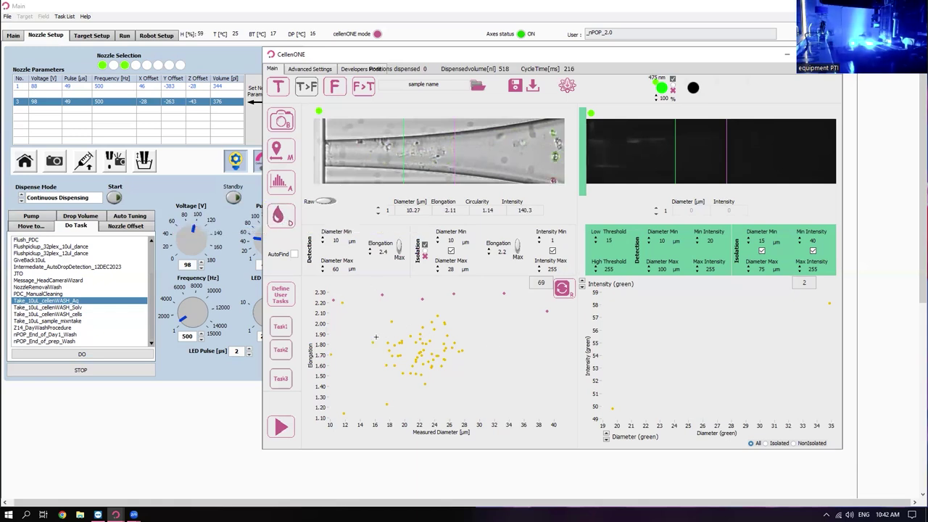
Step: Gate the main cell cluster on the scatter plot for isolation at 16.2 to 29.8 µm diameter and maximum elongation 1.87
drag(376, 341, 475, 386)
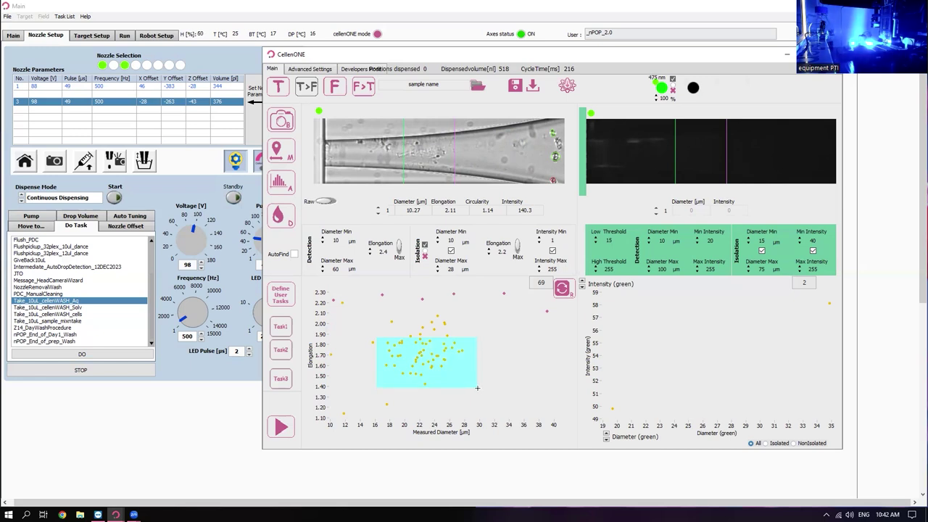
click(478, 389)
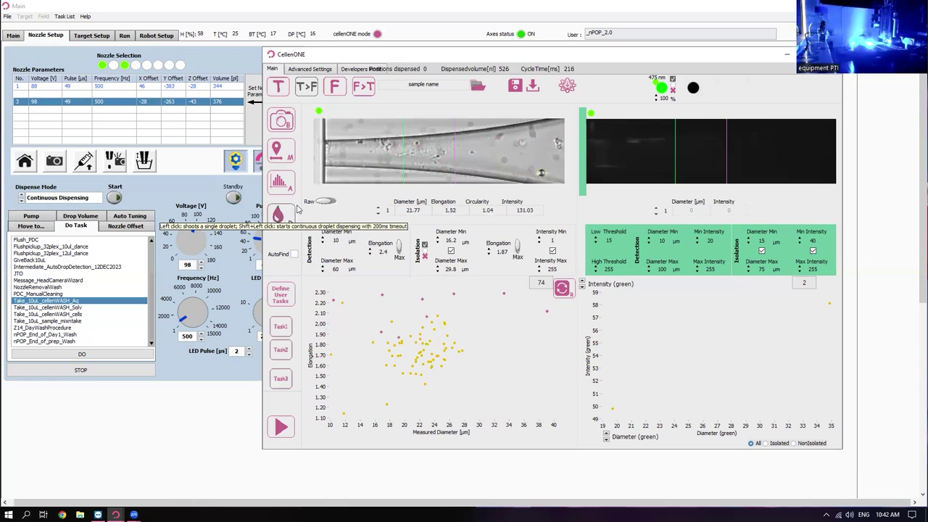
Step: Move the nozzle to the camera station, select nozzle 1 to view its tip in the drop camera and turn on standby
click(233, 197)
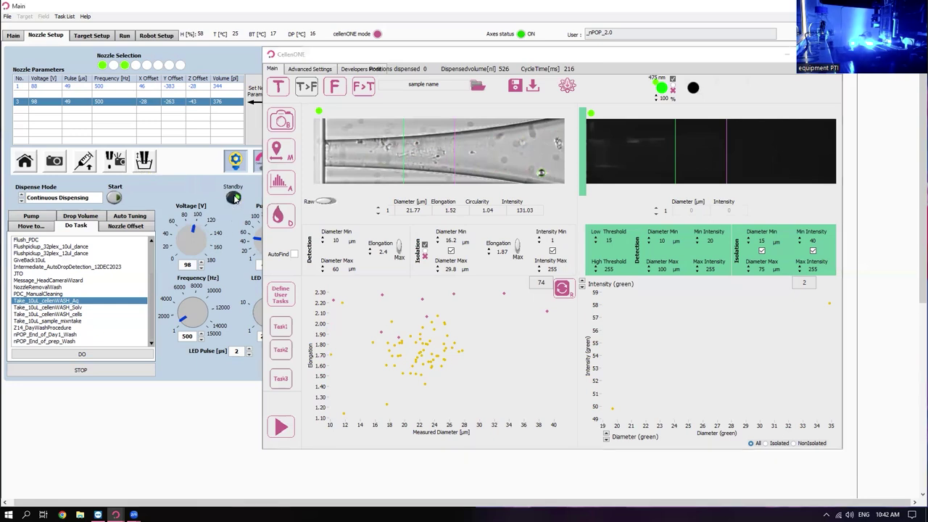
click(342, 169)
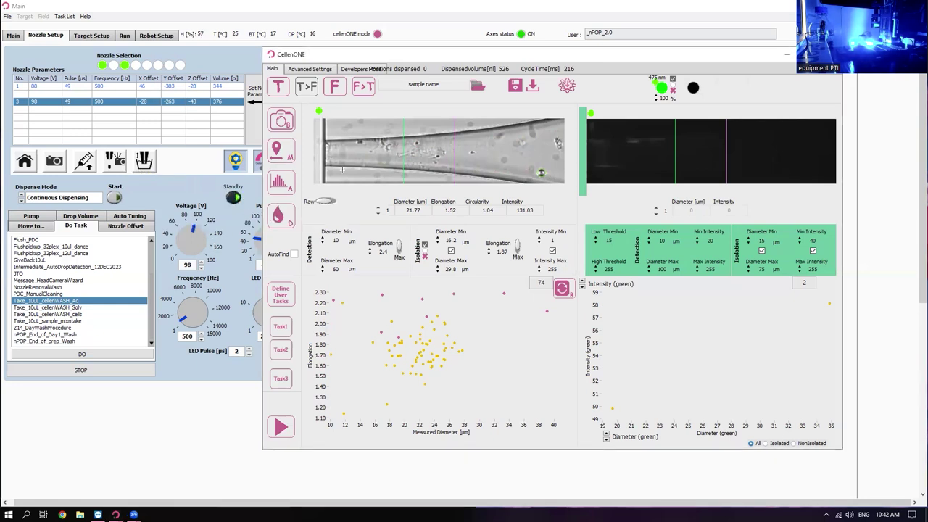
click(50, 161)
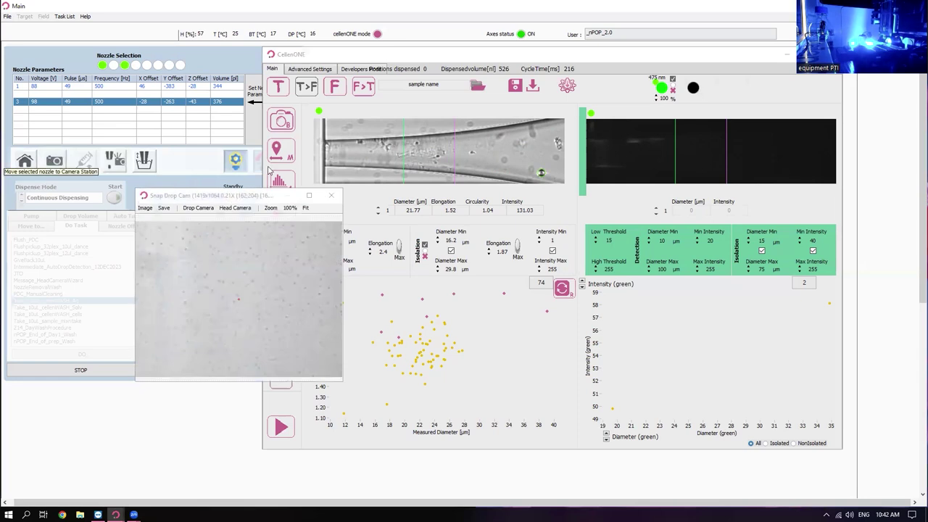
drag(225, 199, 484, 253)
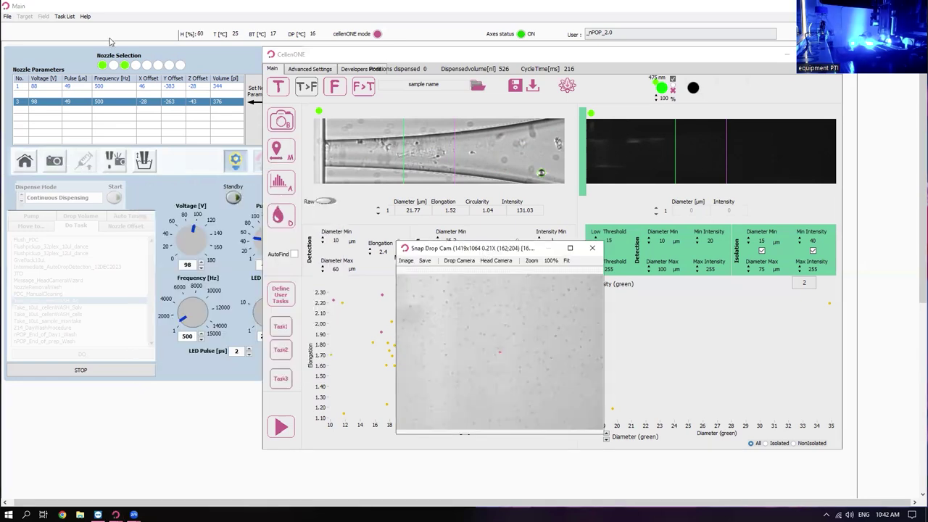
click(83, 90)
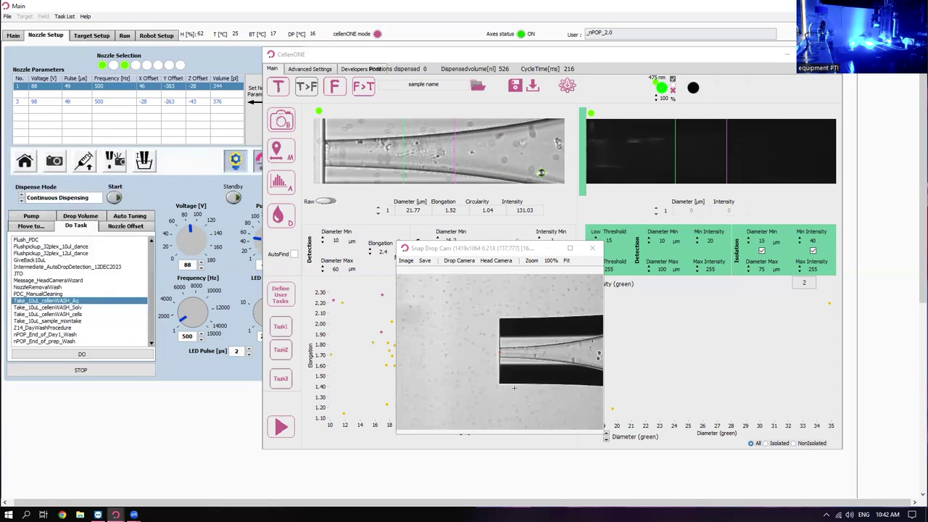
click(233, 197)
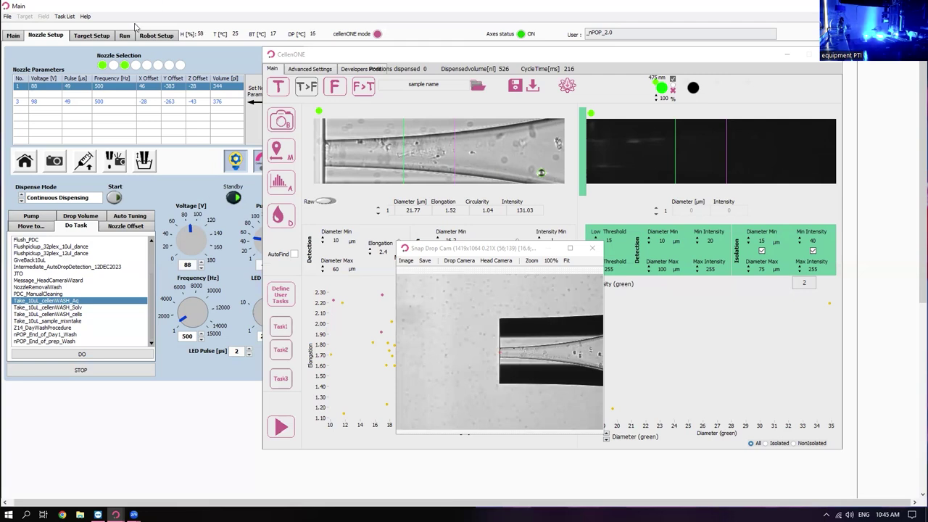
Step: Check the loaded All_Cells.fld target layout and the selected 2_Dispense_Cells run
click(90, 36)
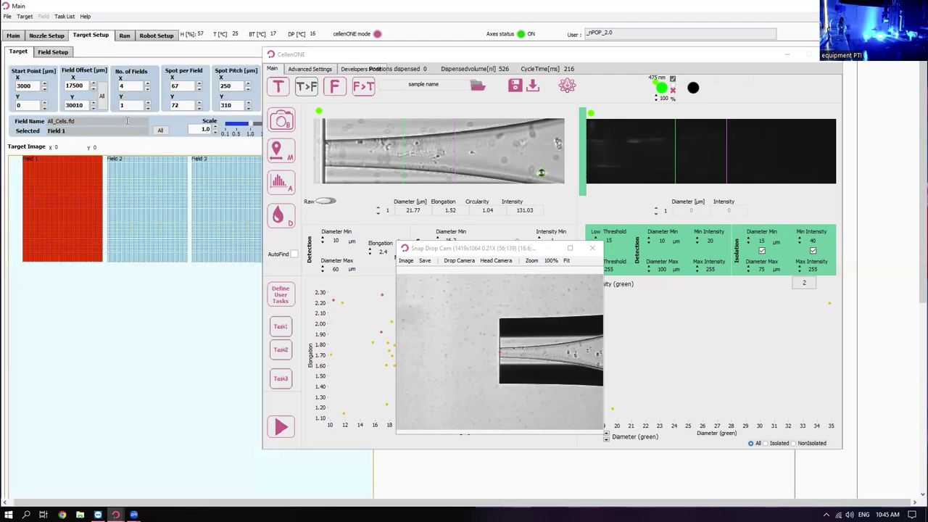
click(12, 34)
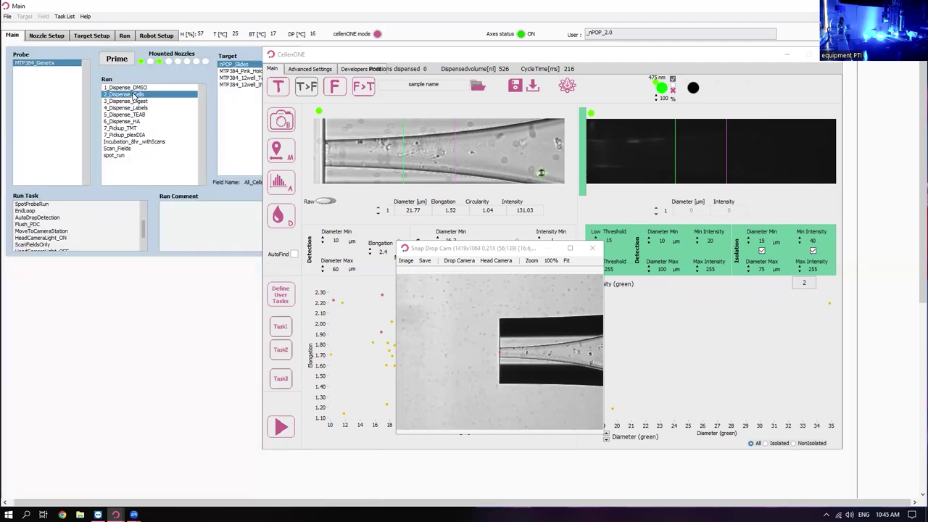
click(75, 36)
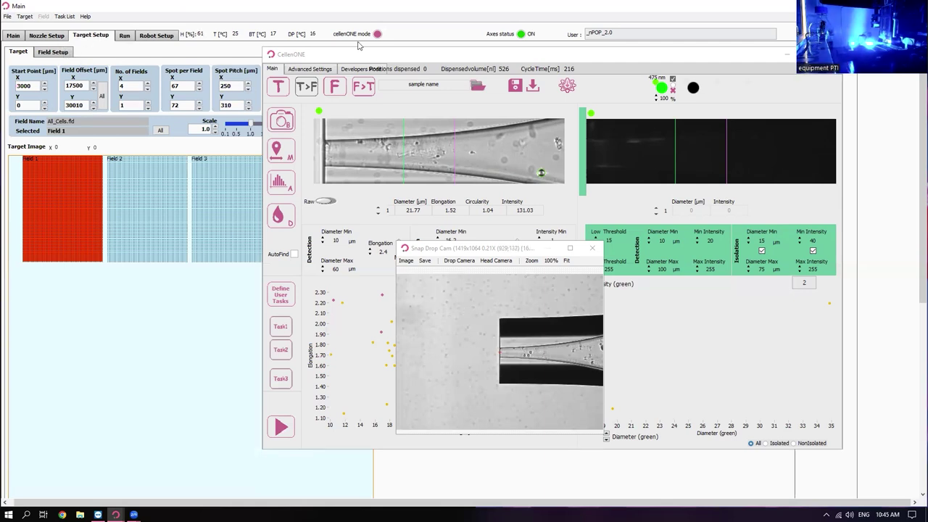
Step: Start the 2_Dispense_Cells run and set its batch identification to Cells
click(121, 37)
click(36, 95)
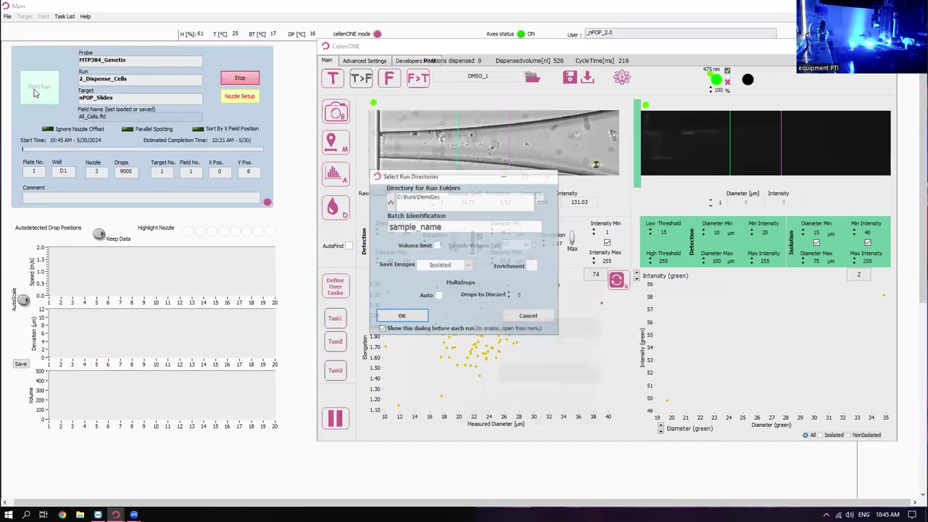
drag(444, 227, 383, 225)
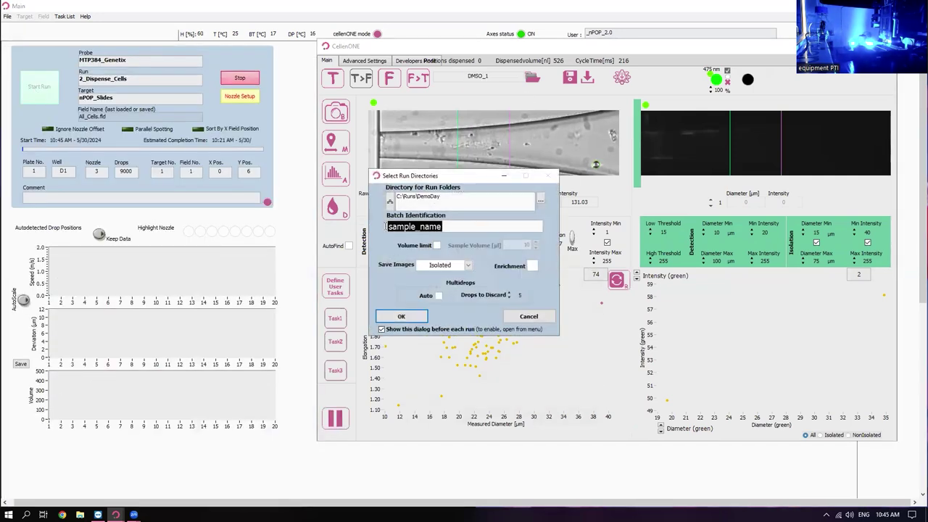
text(cell)
key(BackSpace)
key(BackSpace)
key(BackSpace)
key(BackSpace)
text(Cells_)
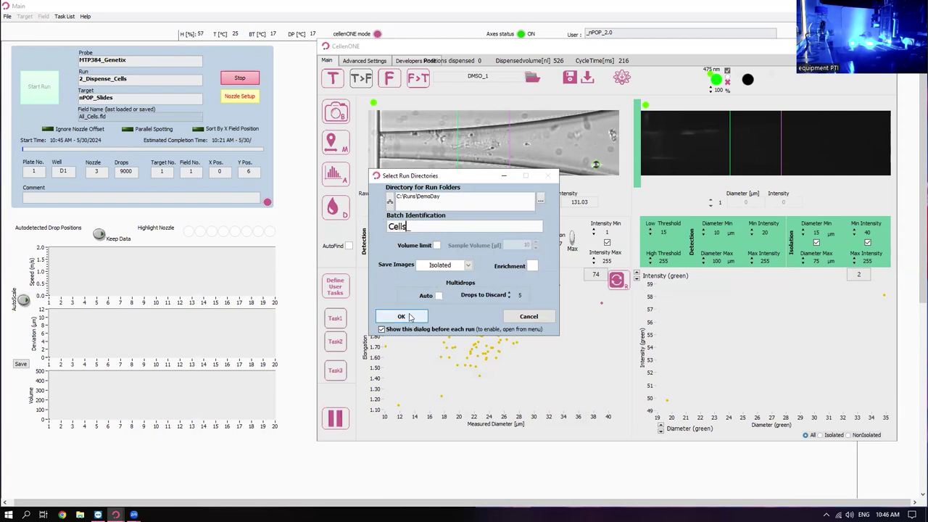
key(BackSpace)
click(410, 316)
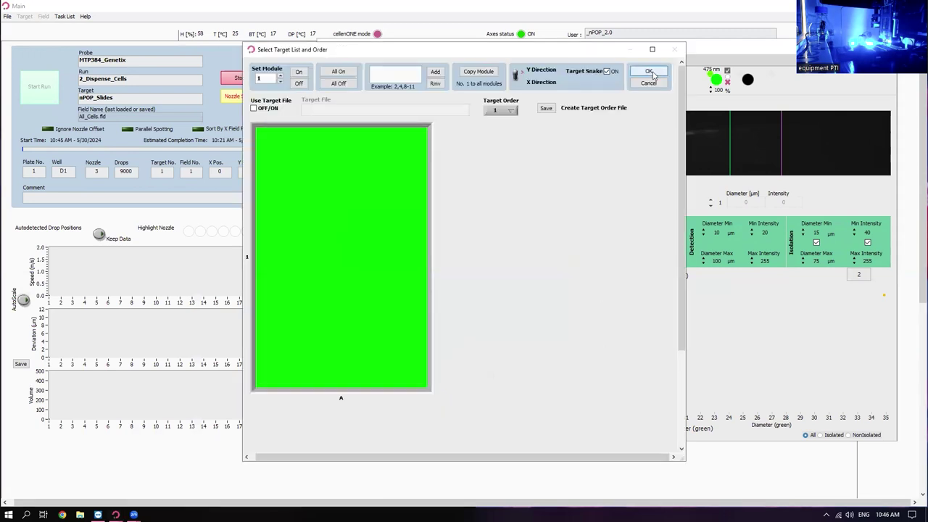
Step: Accept the target list and the cell mapping reminder, and pause the run briefly at the nozzle setup before continuing it
click(650, 72)
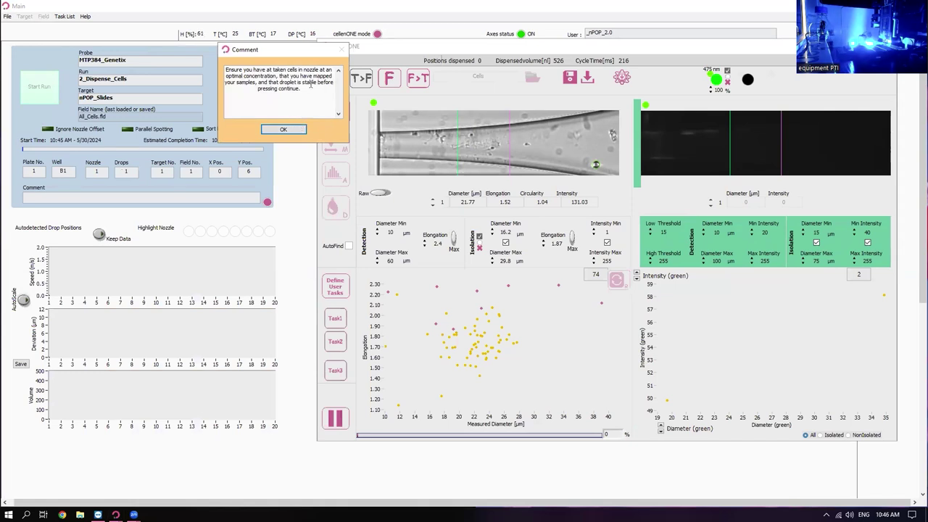
key(ctrl+a)
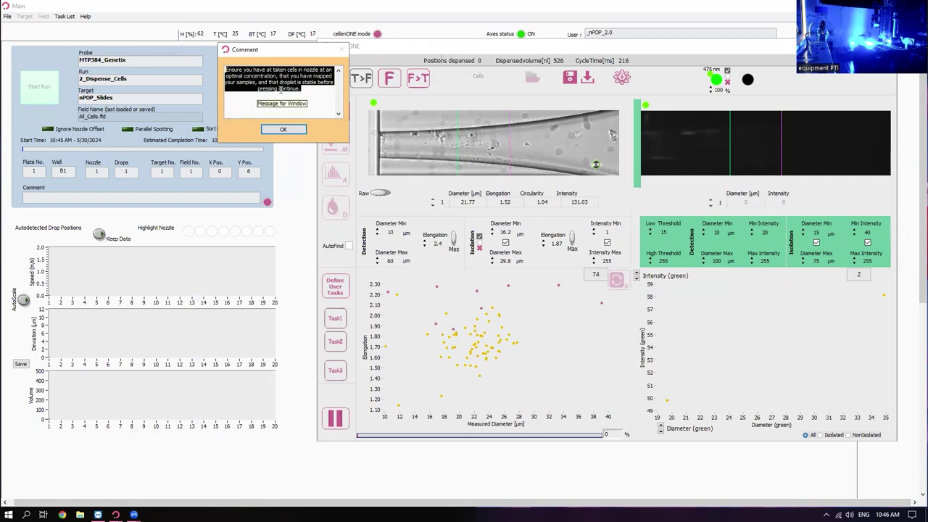
click(284, 129)
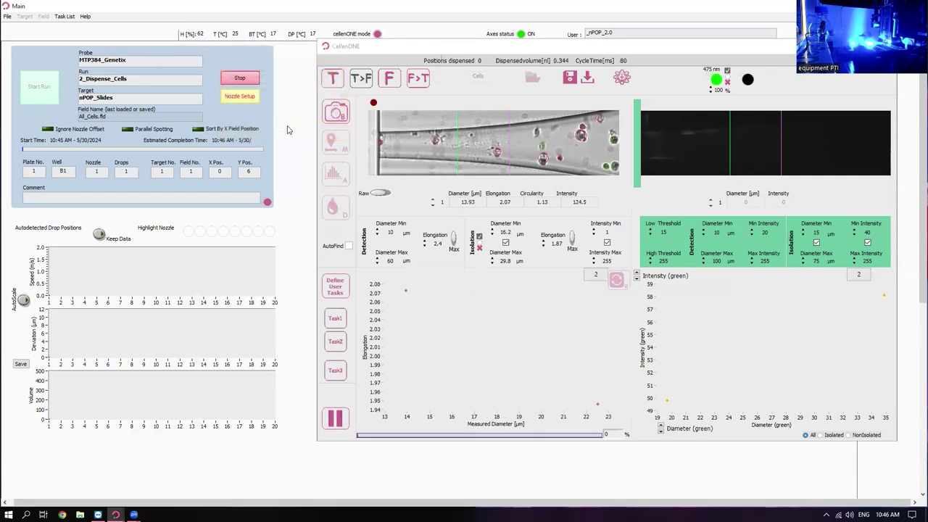
click(240, 97)
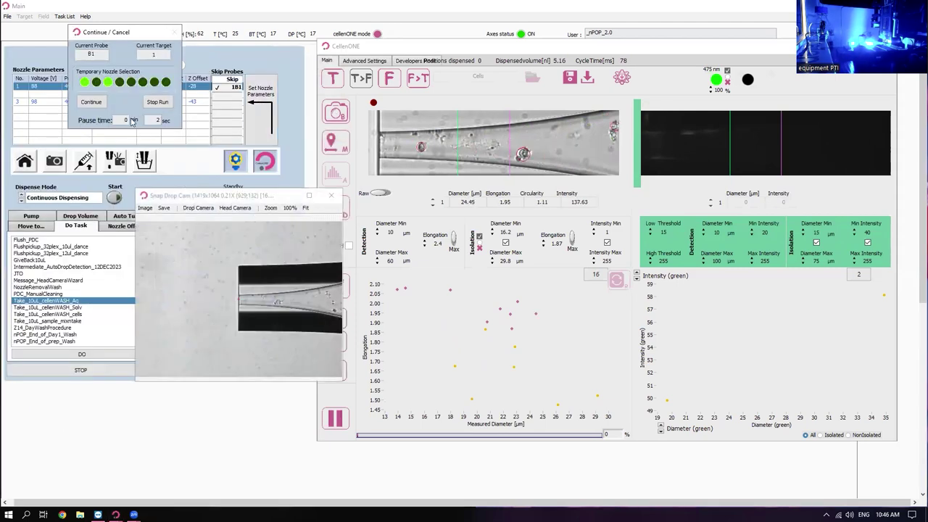
click(88, 101)
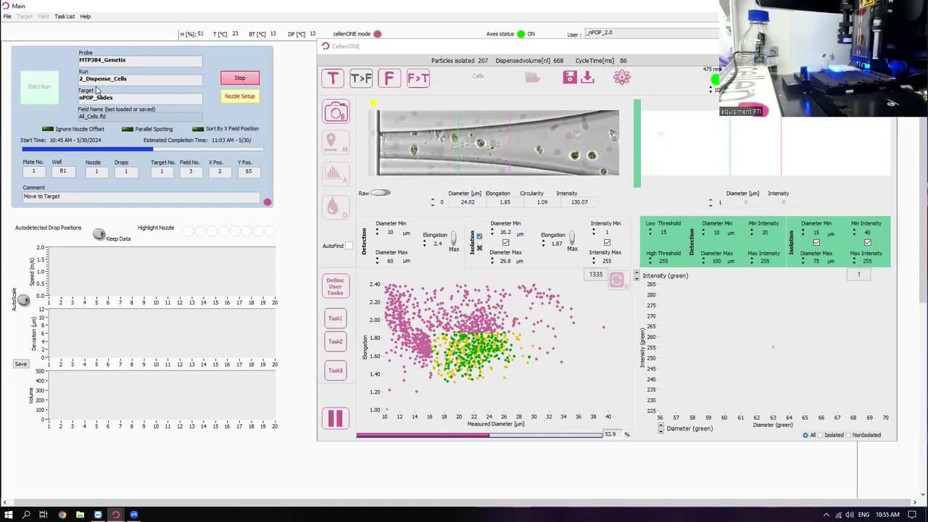
Step: Pause the cell dispensing, switch CellenONE to transmission-only imaging (T) and continue the run
click(335, 418)
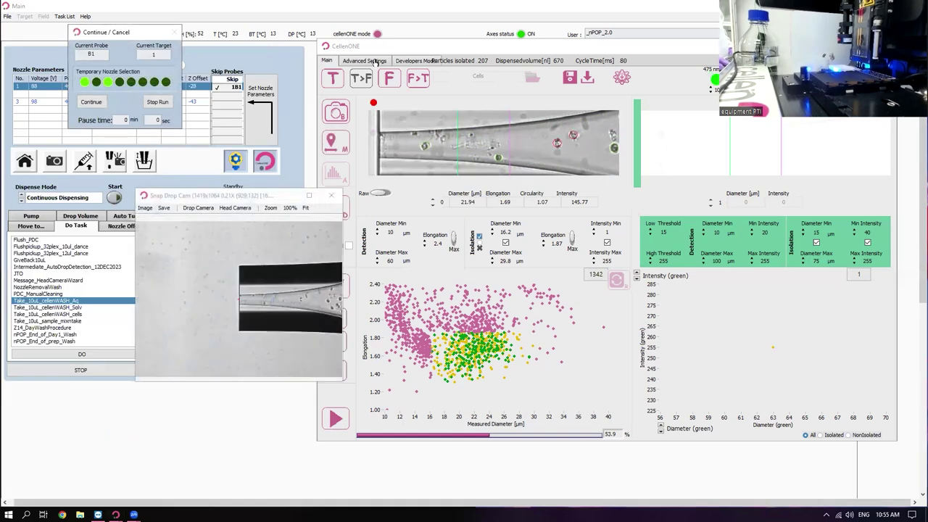
click(327, 61)
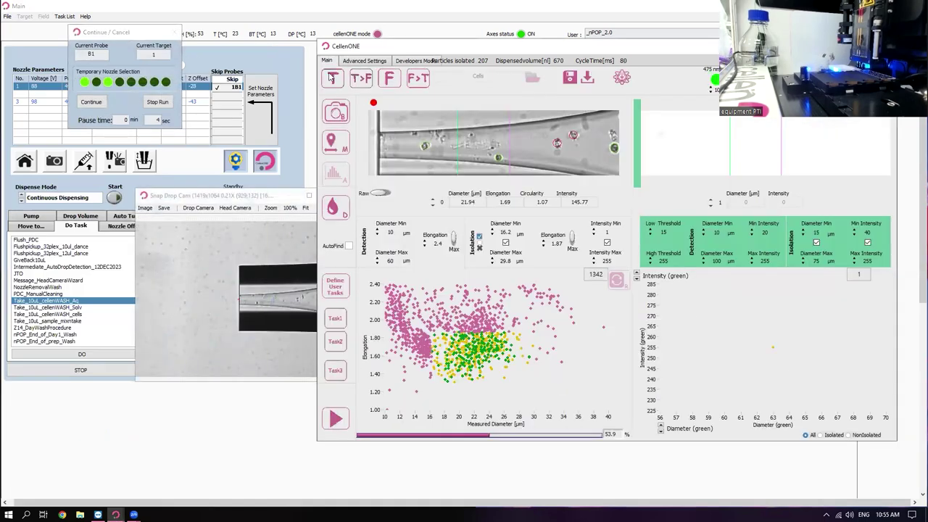
click(332, 77)
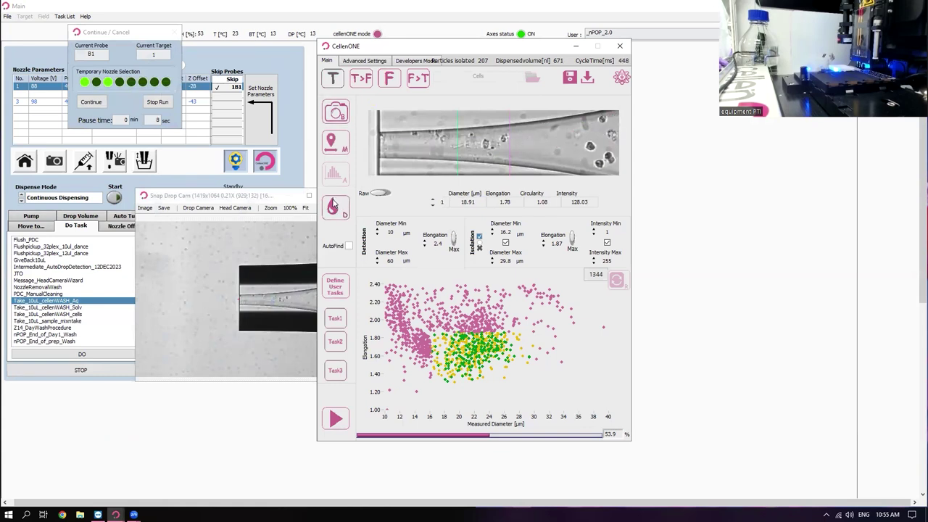
click(89, 102)
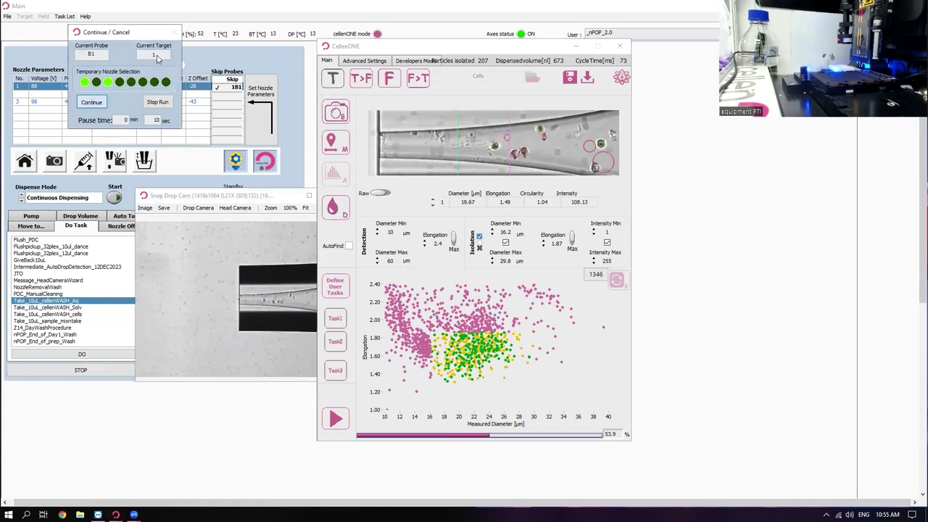
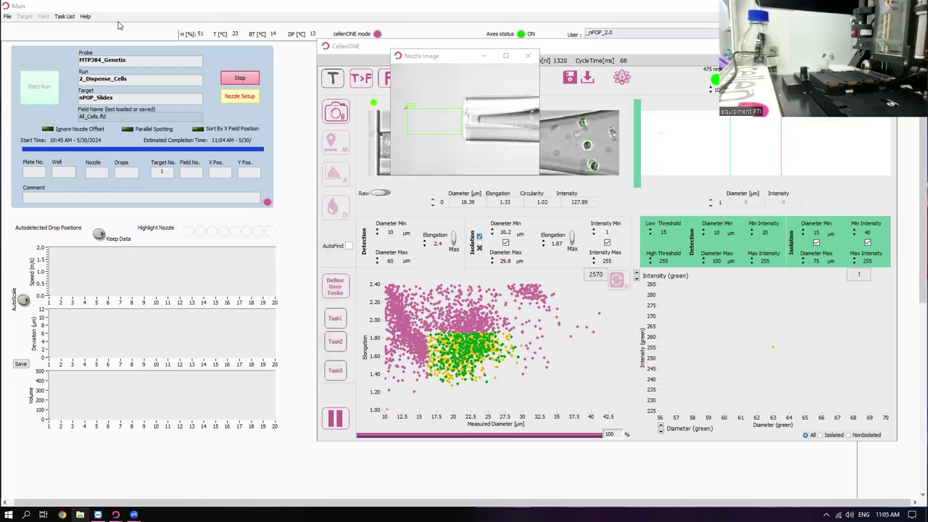
Step: Open the first field scan from the ScannedFields folder of DemoDay's Cells_20240530_104607_449.Run
key(super+e)
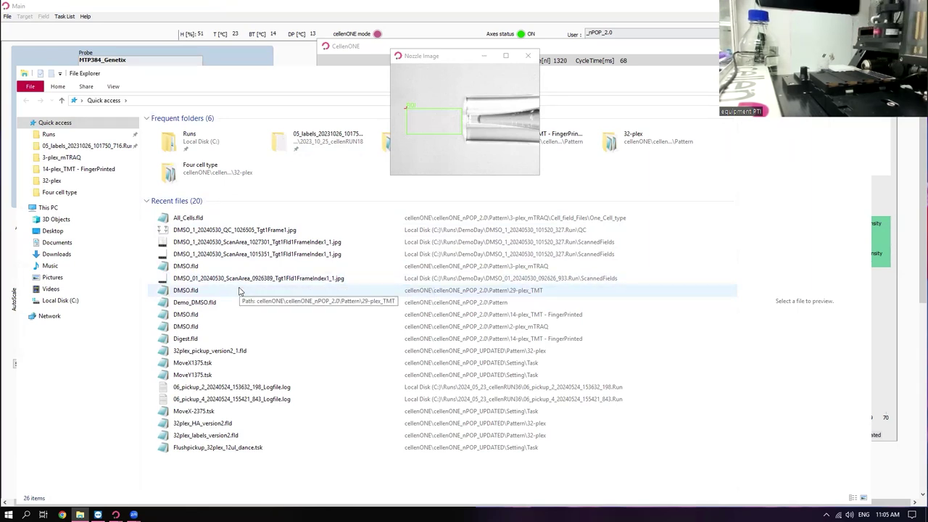
double_click(190, 144)
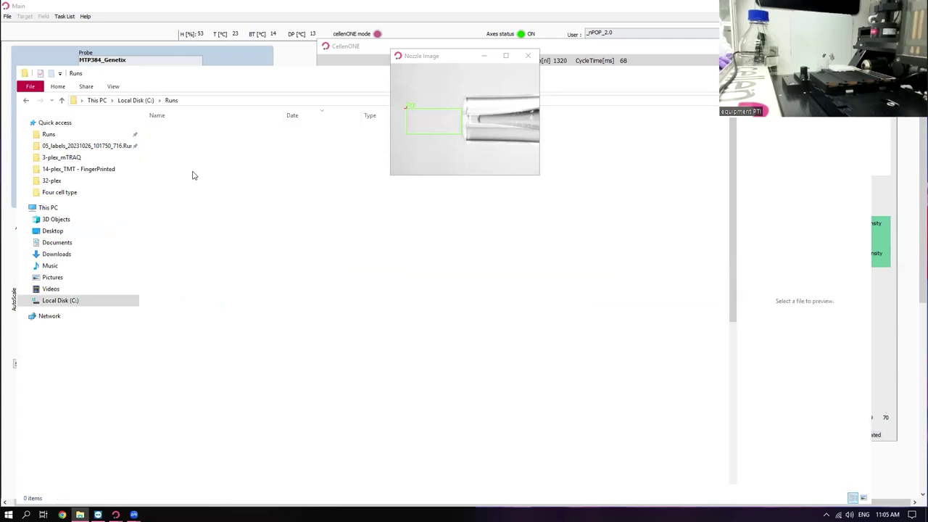
double_click(190, 130)
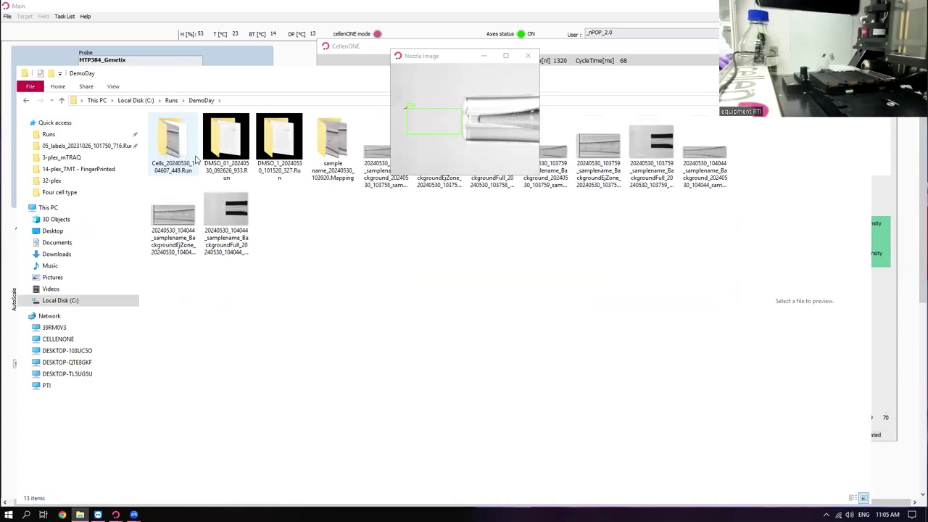
double_click(182, 143)
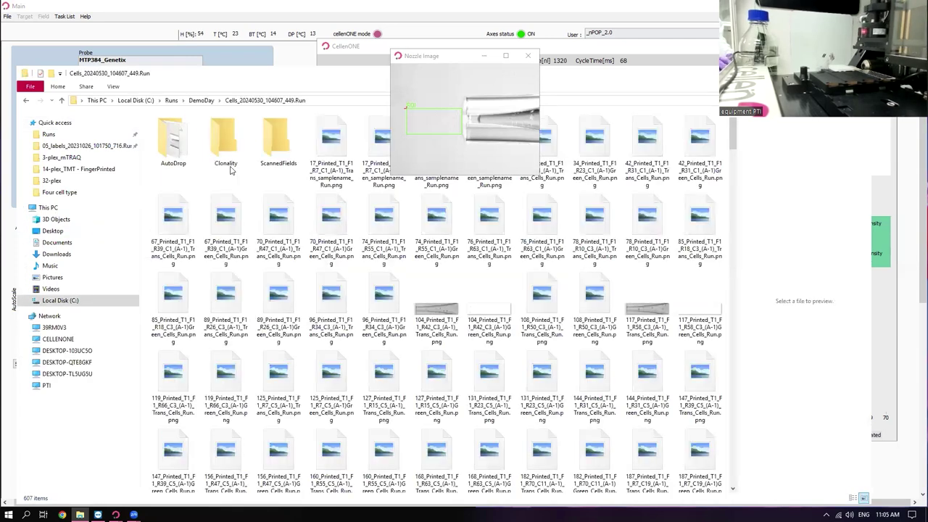
double_click(279, 141)
click(183, 139)
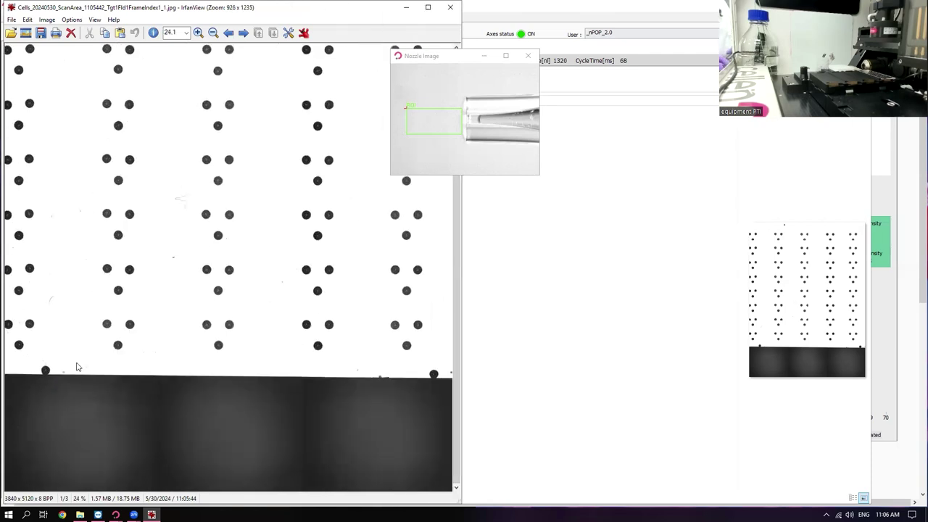
Step: Examine the droplets and dispensed cells along the slide's lower edge in the field 1 scan
scroll(142, 264, up, 5)
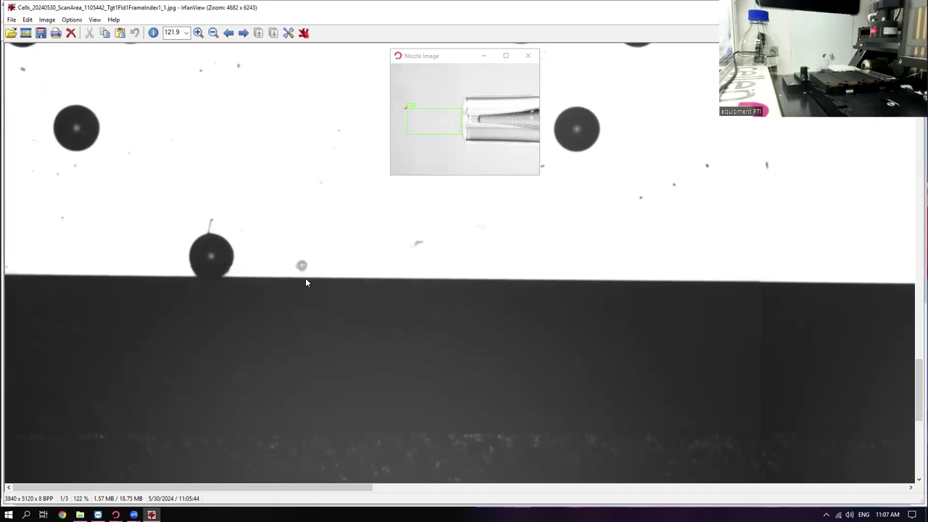
scroll(459, 261, up, 10)
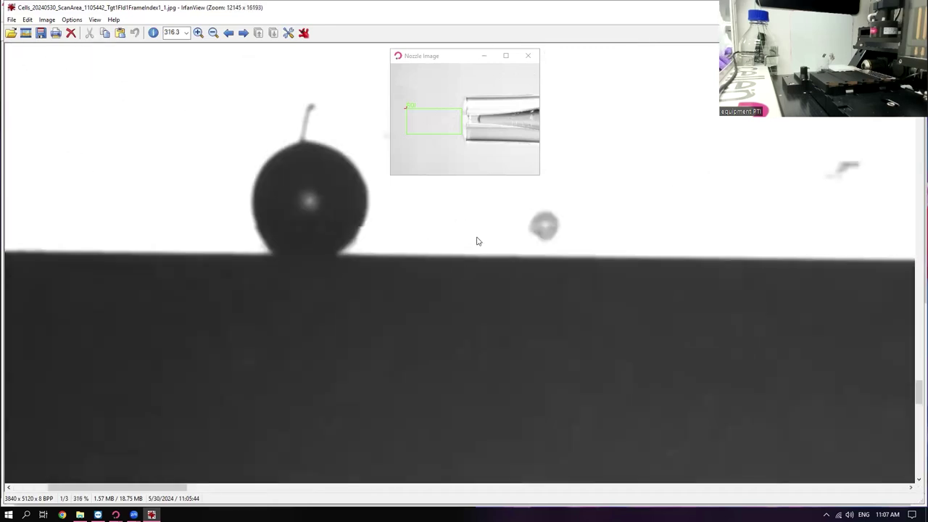
scroll(476, 242, down, 9)
scroll(445, 254, up, 4)
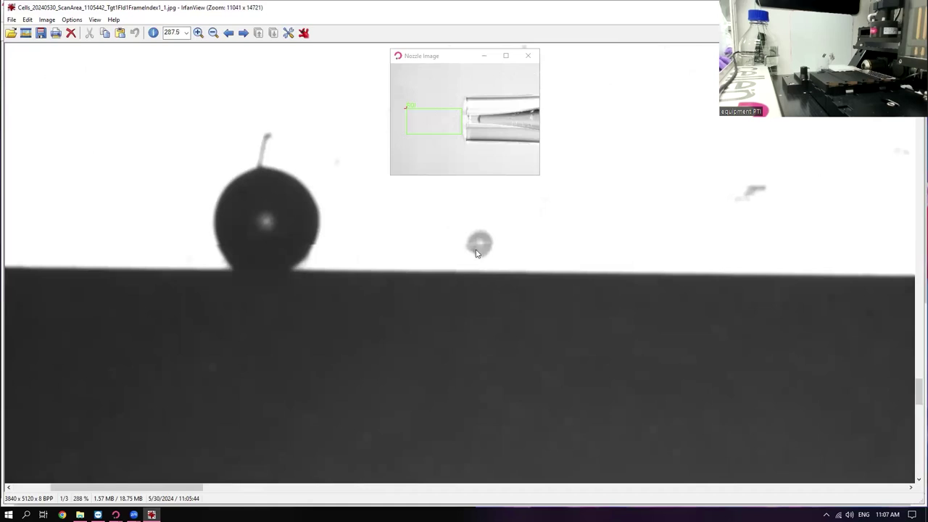
scroll(473, 255, down, 12)
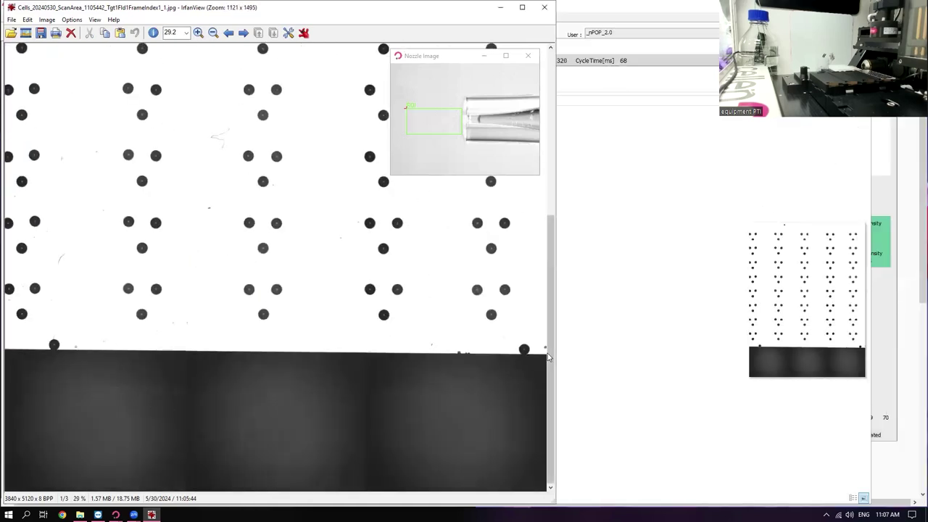
scroll(752, 236, up, 5)
scroll(910, 265, up, 4)
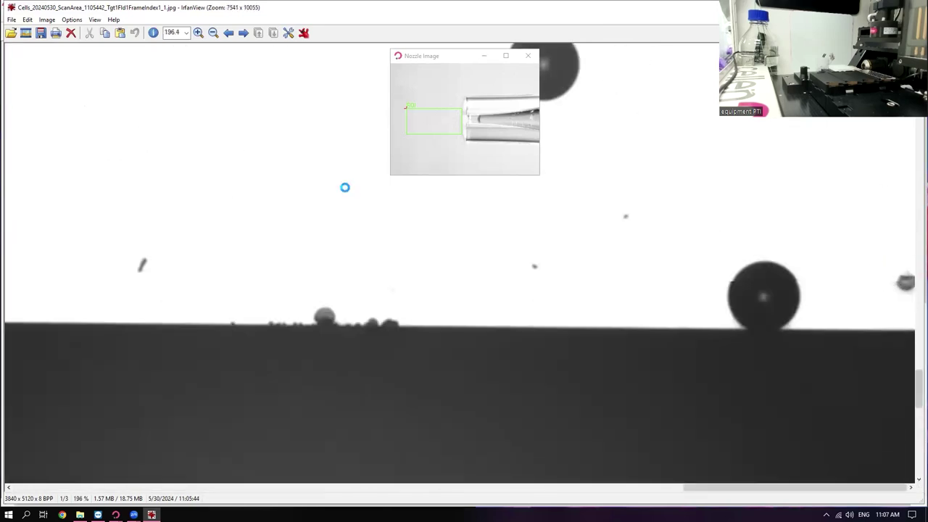
Step: Examine the field 4 scan near the slide's lower edge and compare its droplet layout with the field 3 scan
scroll(87, 409, up, 5)
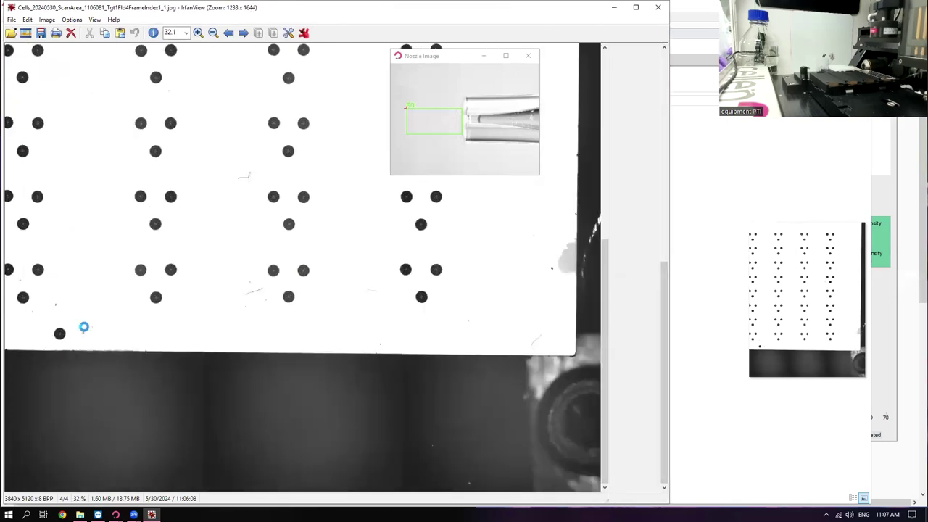
scroll(234, 267, up, 2)
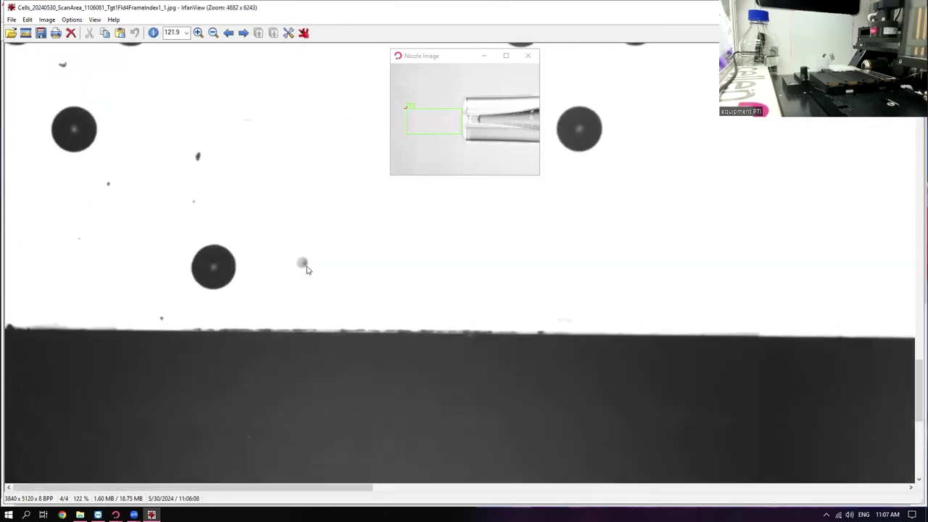
scroll(259, 263, down, 6)
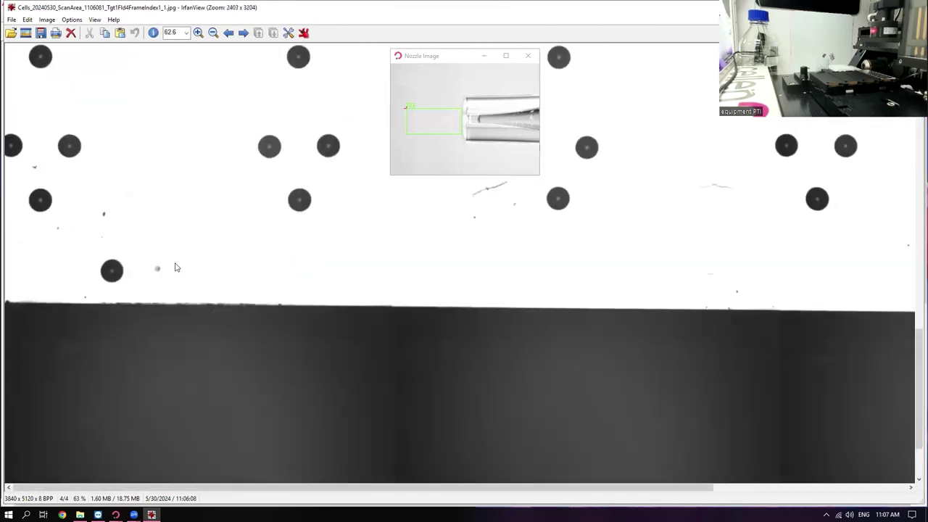
scroll(91, 339, down, 1)
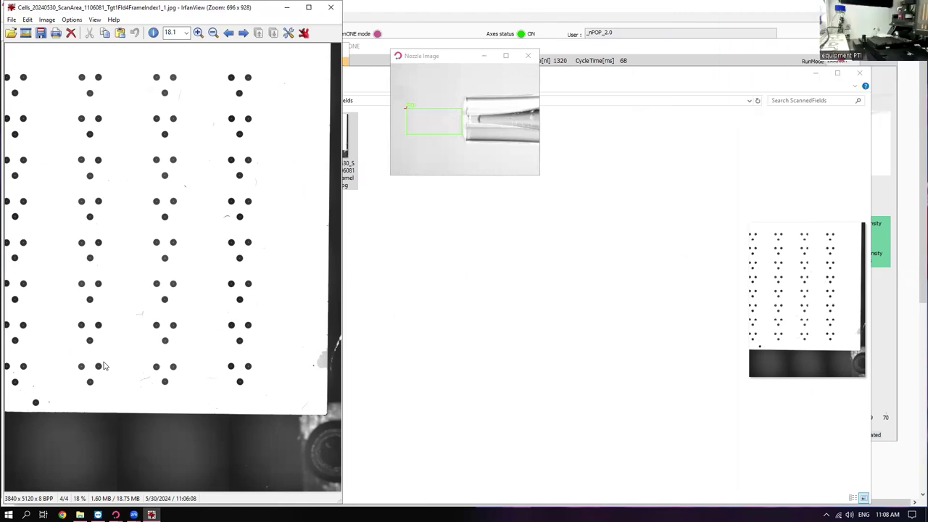
key(Right)
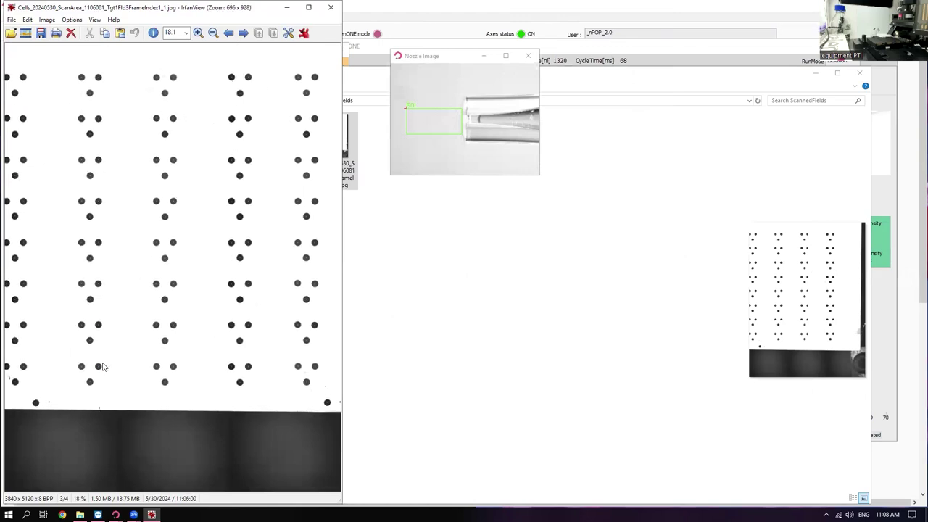
key(Left)
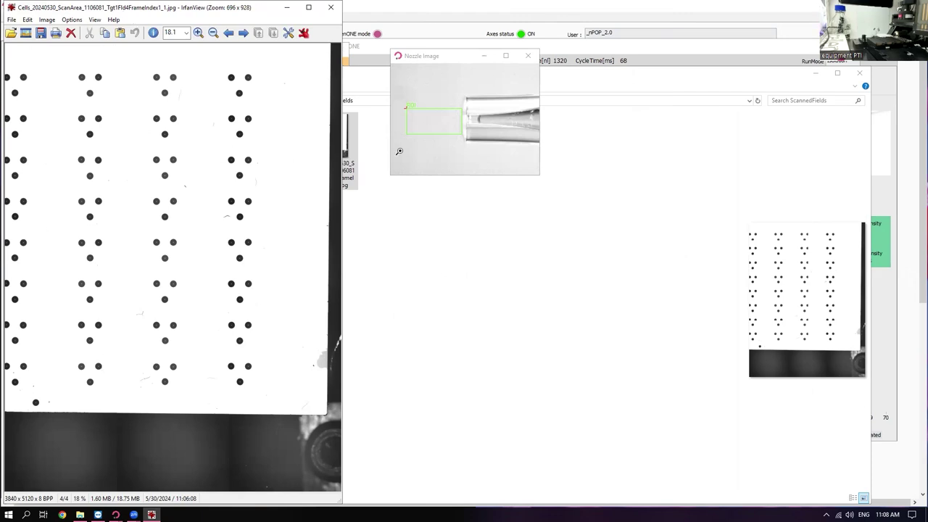
Step: Close the field 4 scan and return to the Cells_20240530_104607_449.Run folder
drag(126, 11, 163, 150)
click(369, 149)
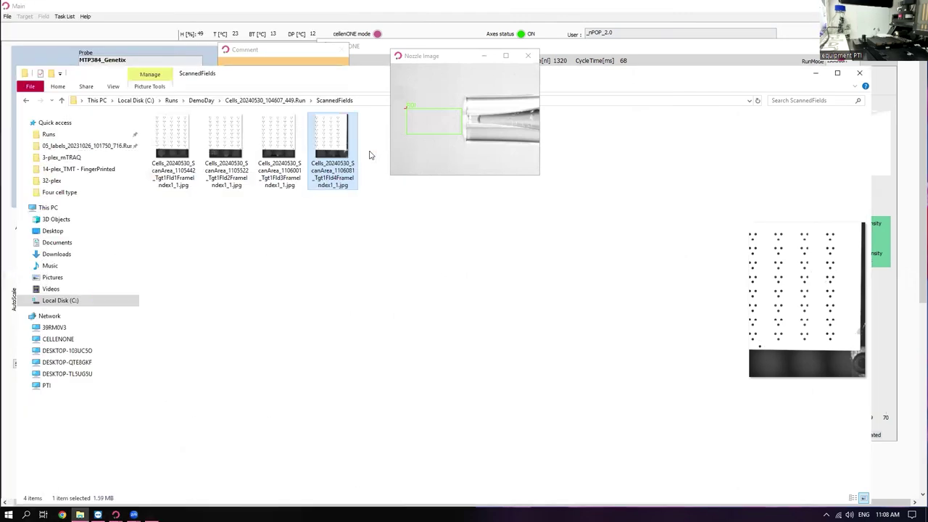
click(263, 100)
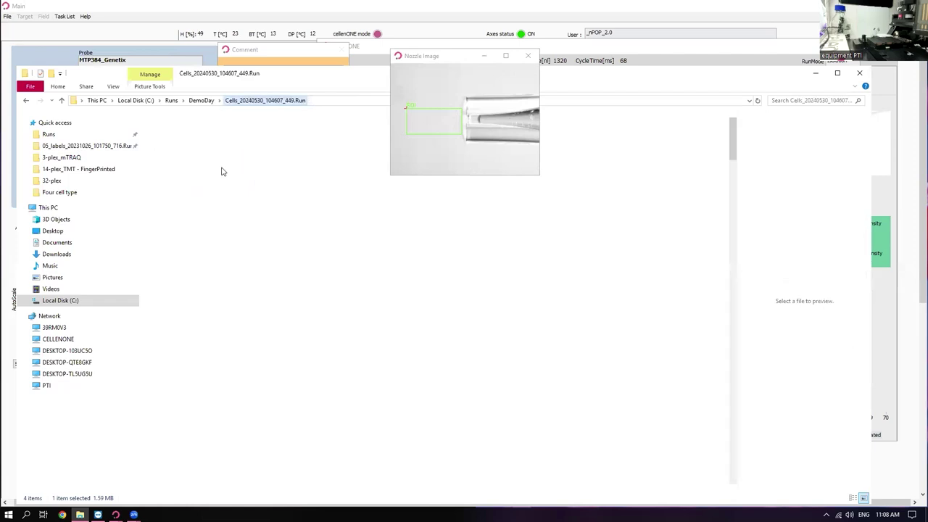
double_click(178, 142)
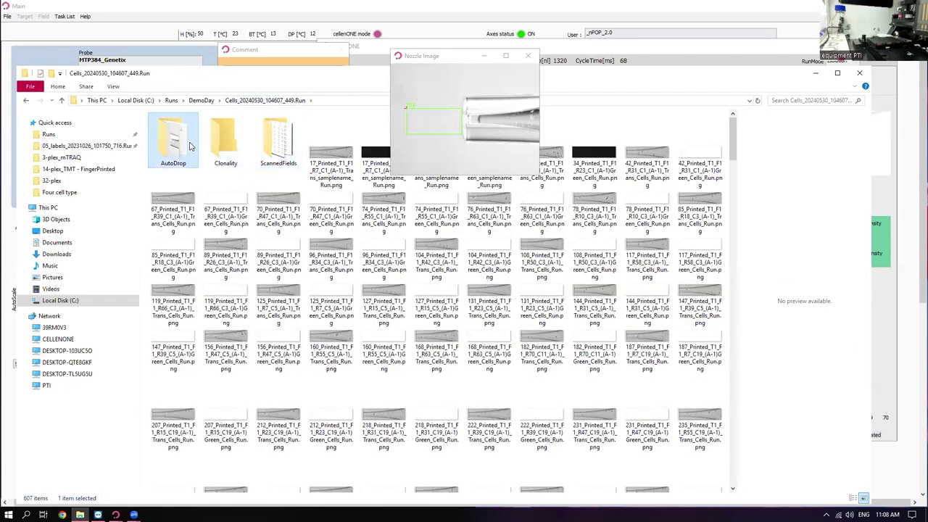
Step: Check the contents of the DMSO_01_20240530_092626_933.Run folder and reopen the Cells run folder
click(207, 103)
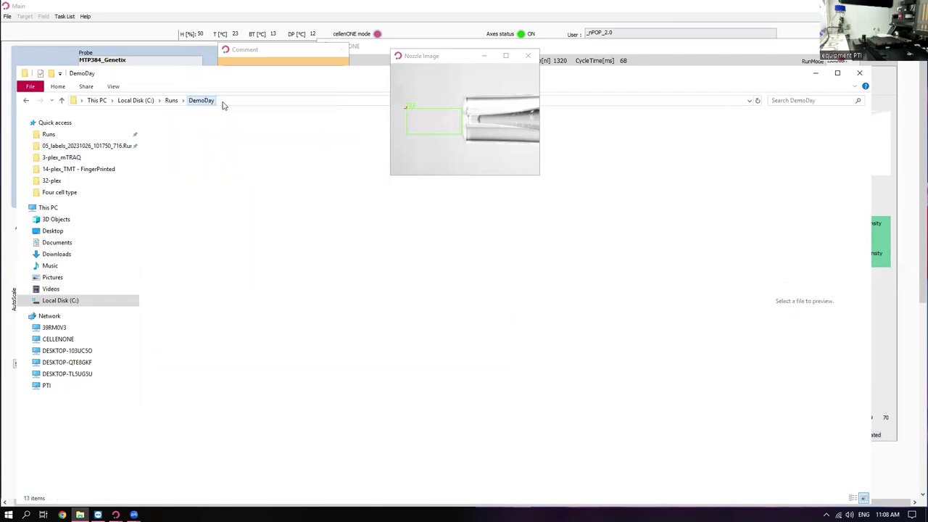
double_click(235, 141)
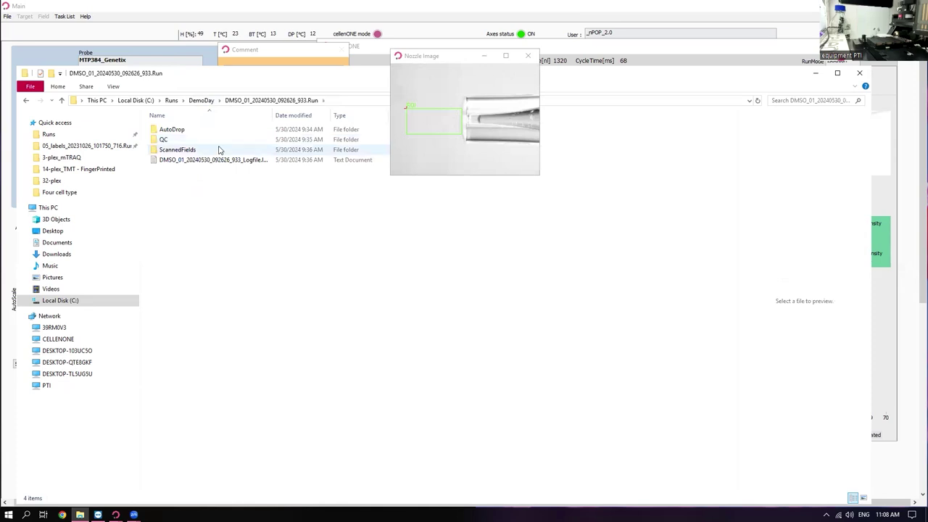
click(201, 102)
double_click(190, 145)
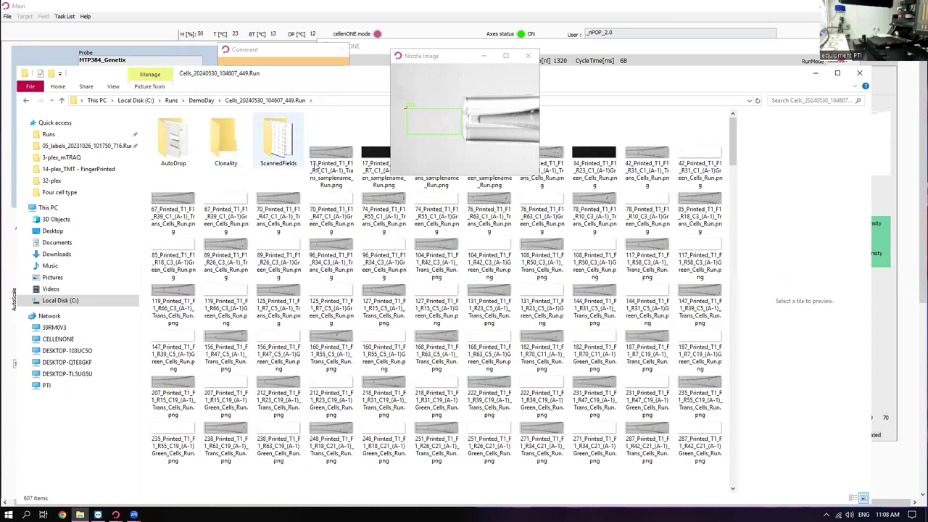
click(326, 156)
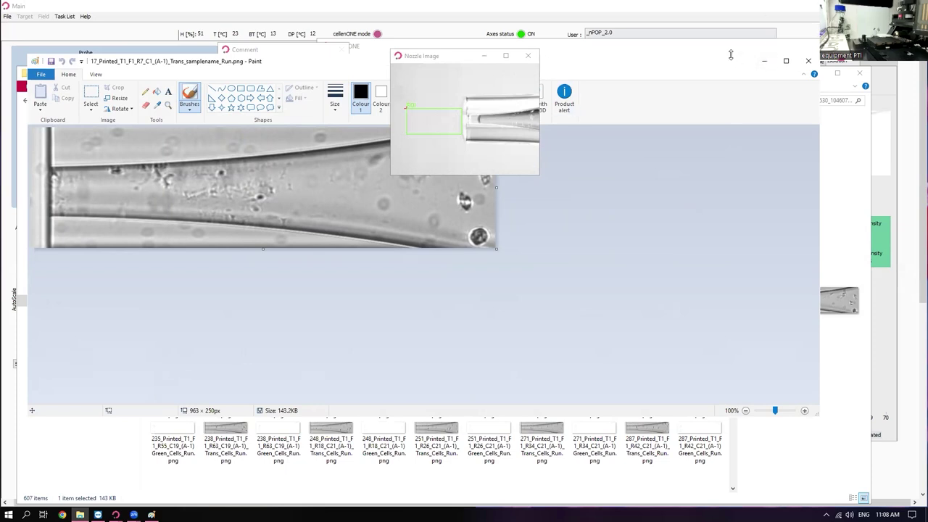
drag(234, 64, 223, 101)
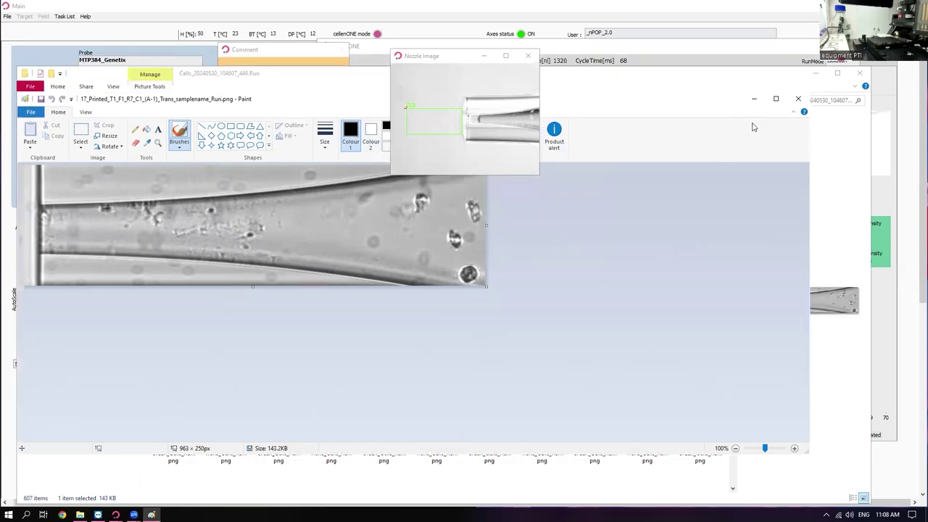
click(798, 102)
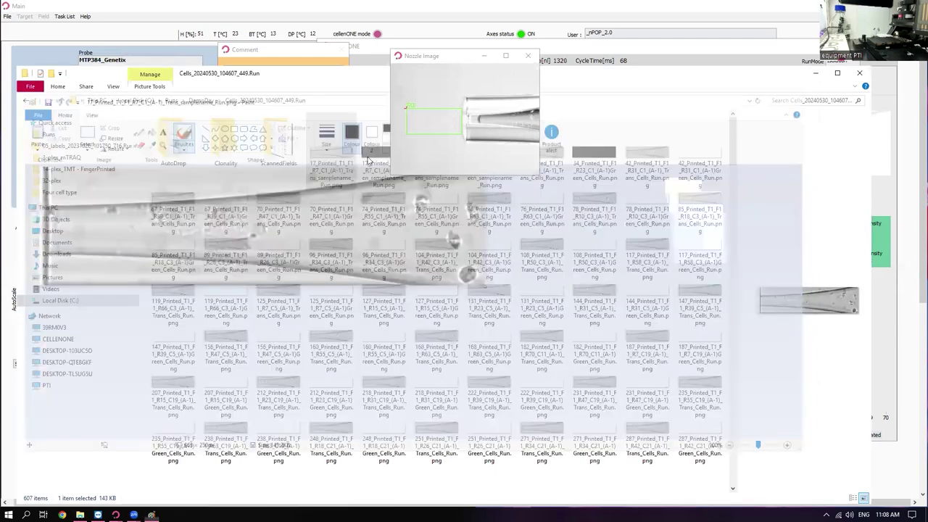
Step: Open the nozzle image 17_Printed_T1_F1_R7_C1_(A-1)_Trans_samplename_Run.png in IrfanView
right_click(334, 156)
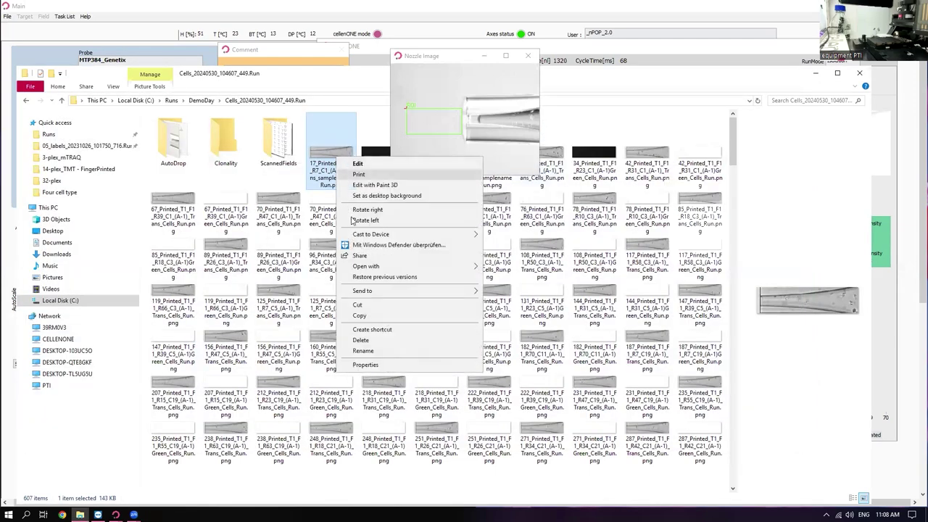
mouse_move(385, 267)
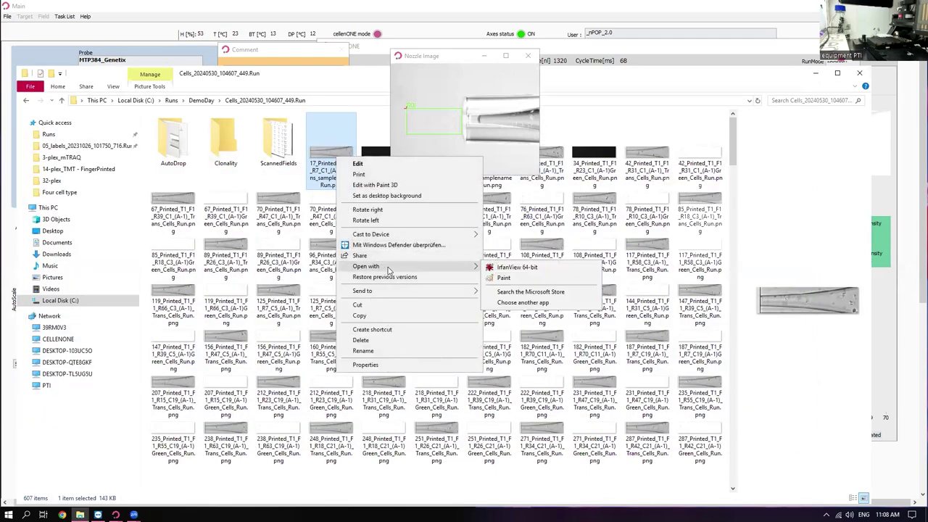
click(507, 268)
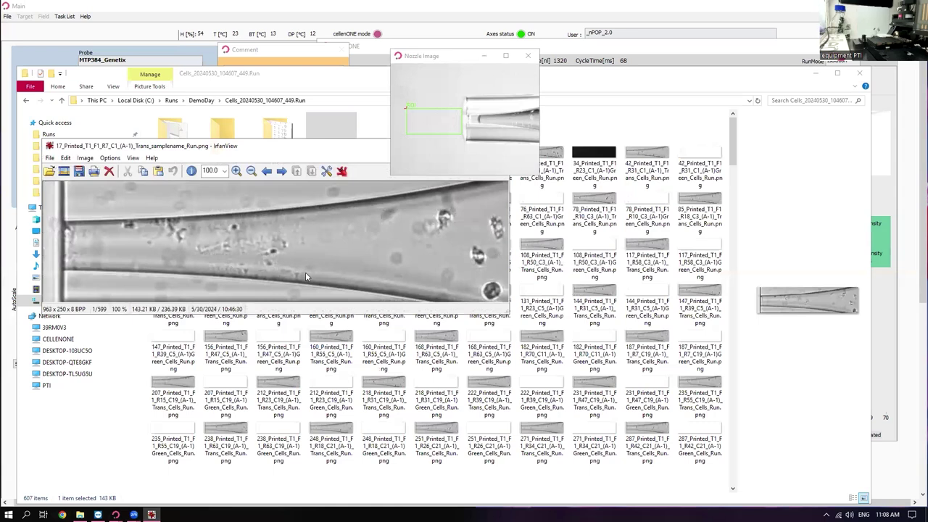
Step: Page through the printed cells' transmission and green nozzle images up to 117_Printed_T1_F1_R58_C3, examining the cells in the nozzle
scroll(307, 277, down, 3)
scroll(306, 277, down, 3)
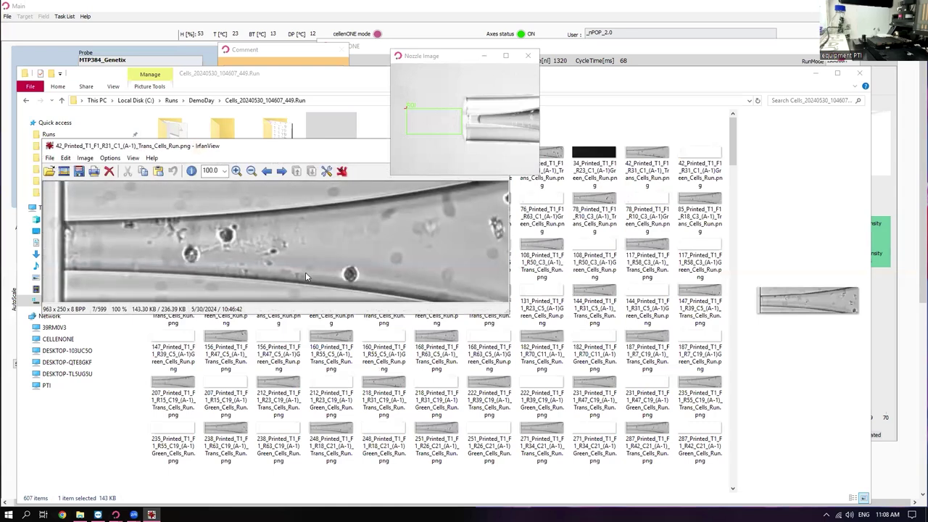
scroll(305, 277, down, 2)
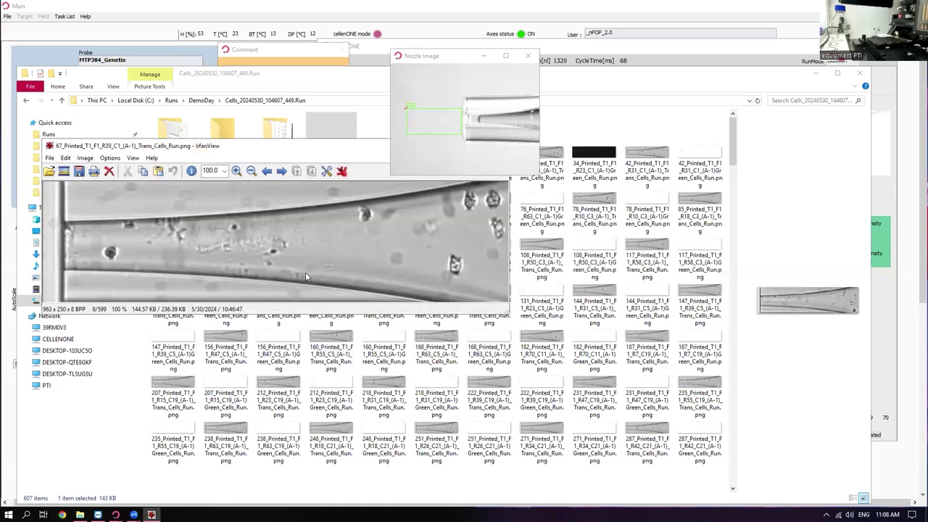
scroll(305, 277, down, 2)
scroll(306, 277, down, 2)
scroll(306, 276, down, 2)
scroll(306, 277, down, 2)
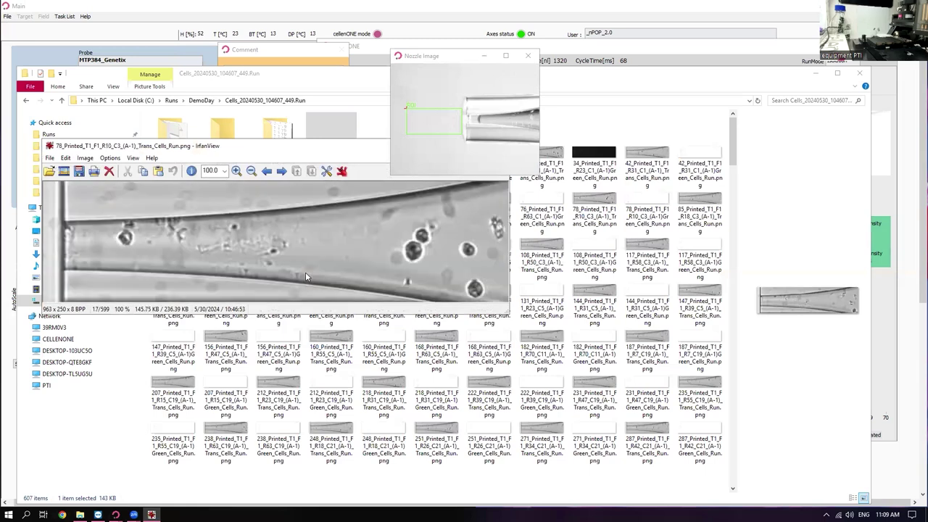
scroll(306, 277, down, 2)
scroll(306, 277, down, 2)
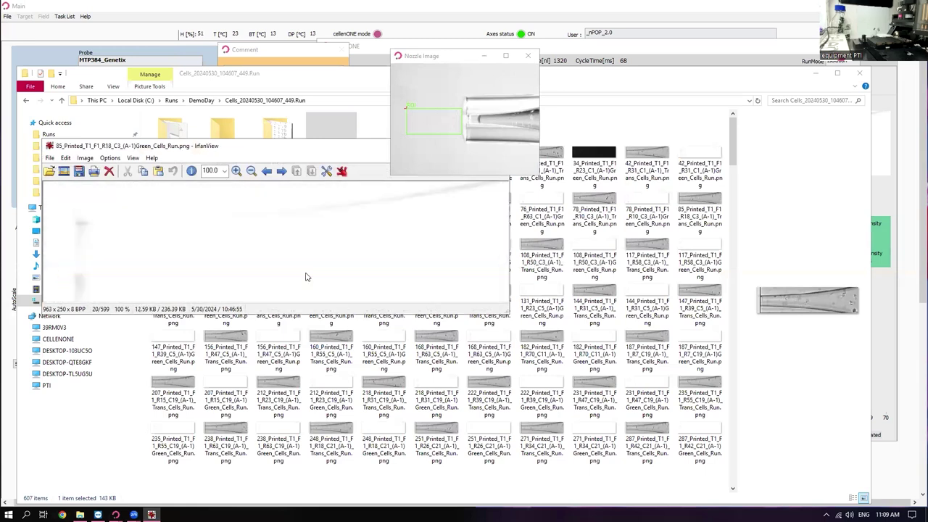
scroll(306, 277, down, 2)
scroll(305, 276, down, 2)
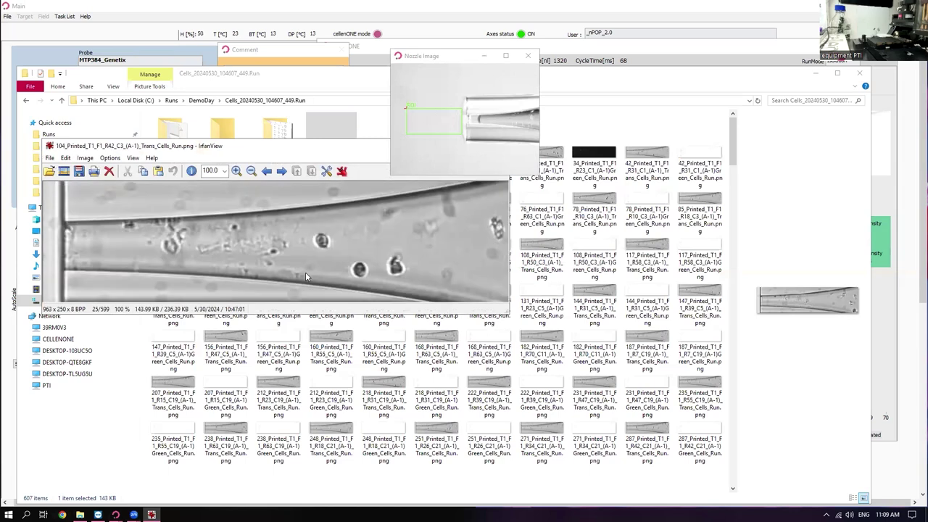
scroll(305, 277, down, 2)
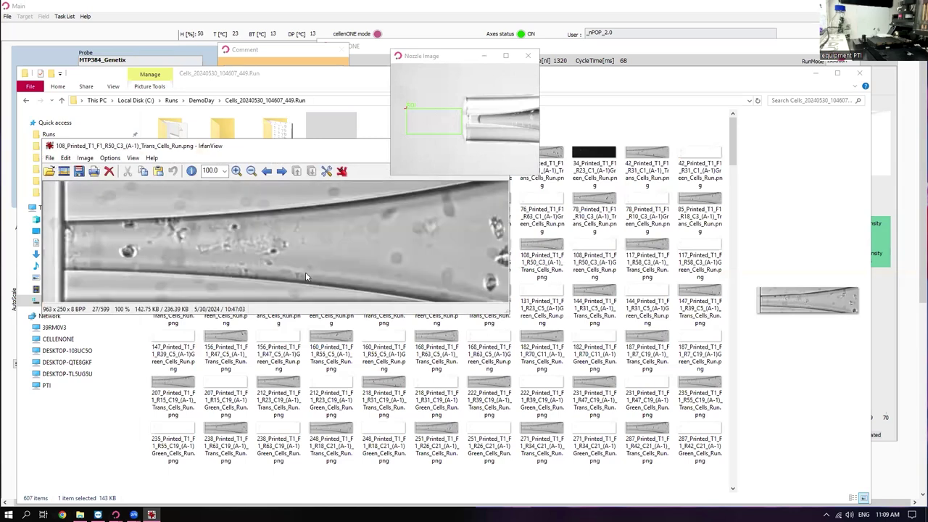
scroll(305, 276, down, 1)
scroll(305, 277, down, 4)
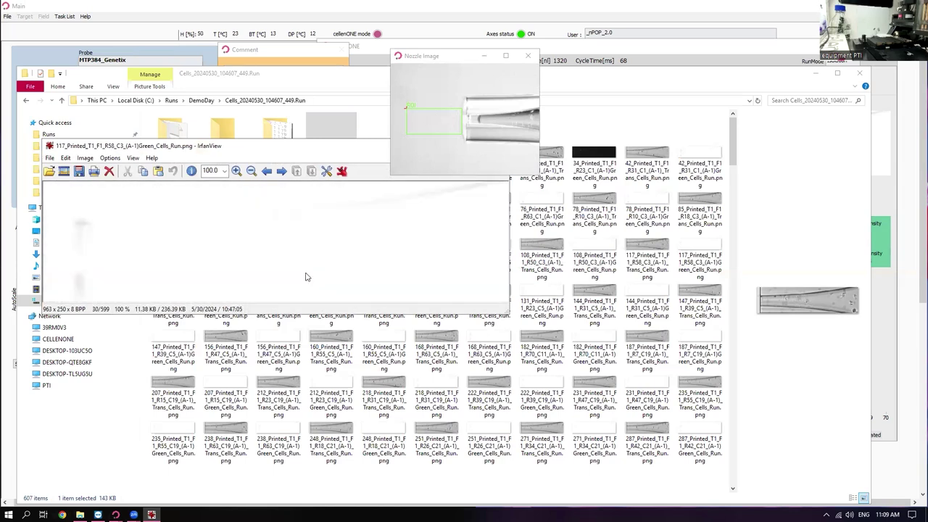
Step: Page through the printed cells' green and transmission nozzle images up to 397_Printed_T1_F1_R63_C23, examining the cells in the nozzle
scroll(305, 276, down, 4)
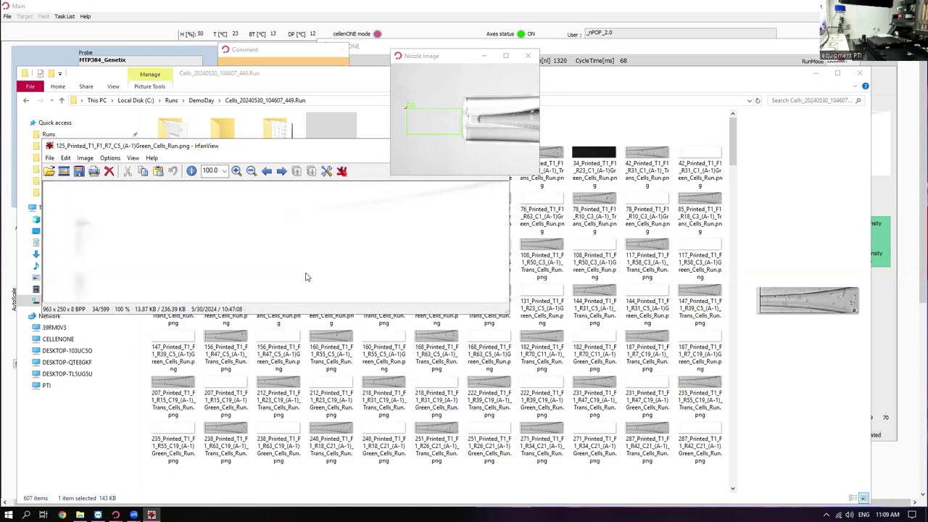
scroll(306, 277, down, 5)
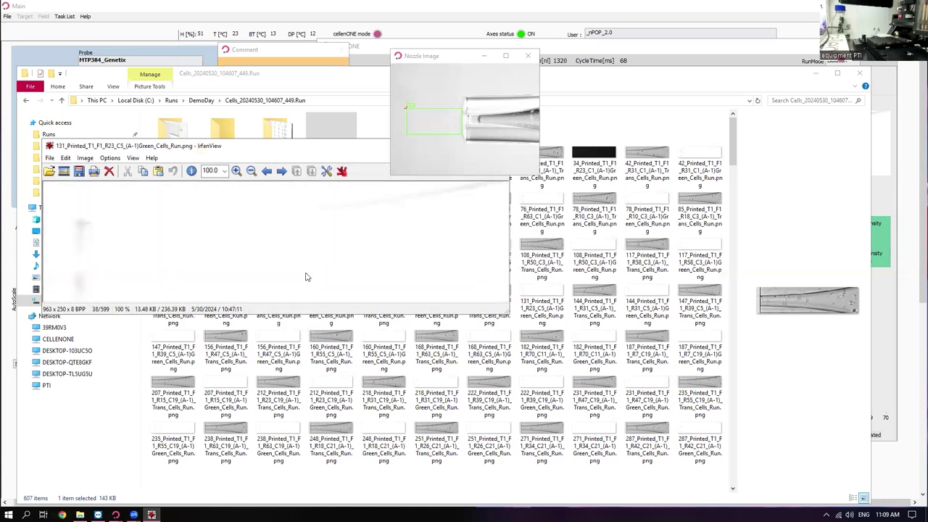
scroll(305, 277, down, 1)
key(Right)
key(Right)
key(Right)
key(Right)
key(Right)
key(Right)
key(Right)
key(Right)
key(Right)
key(Right)
key(Right)
key(Right)
key(Right)
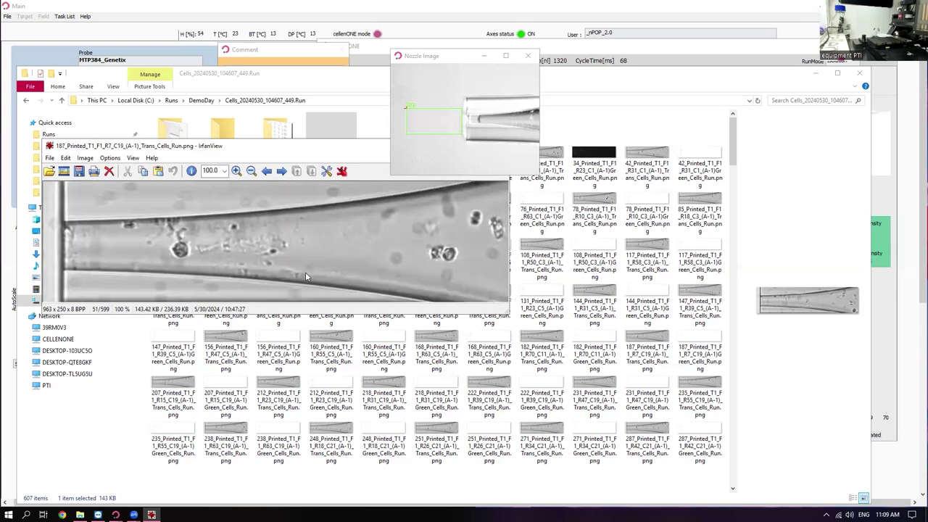
key(Right)
key(Right)
key(Right)
key(Right)
key(Right)
key(Right)
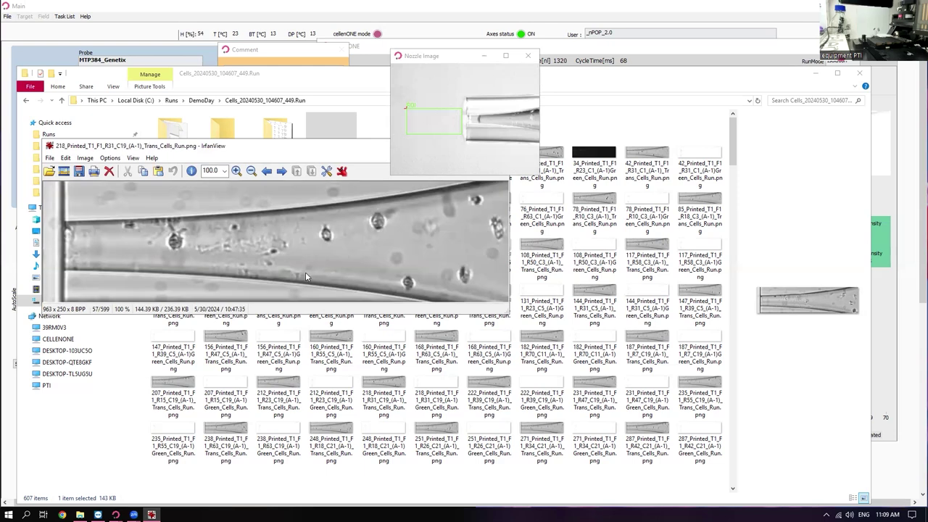
key(Right)
key(Right)
key(Right)
key(Right)
key(Right)
key(Right)
key(Right)
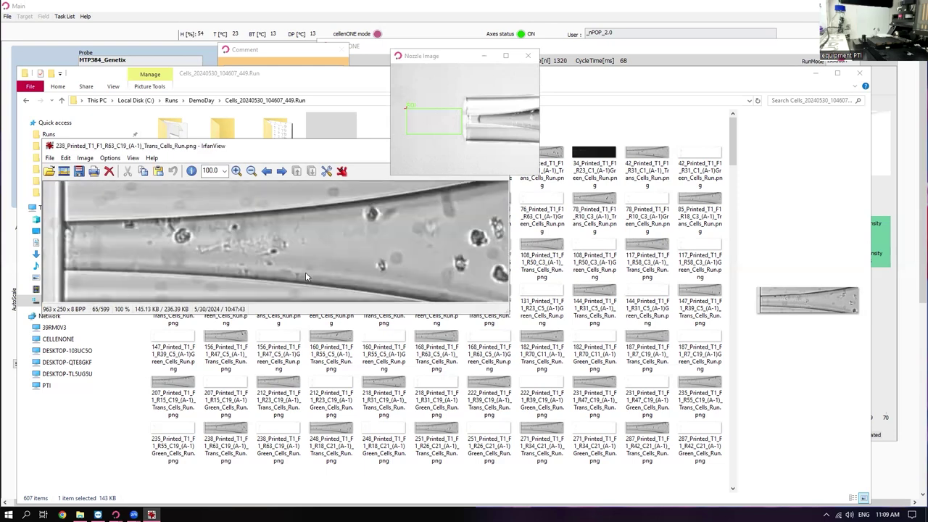
key(Right)
key(Right)
key(Right)
key(Right)
key(Right)
key(Right)
key(Right)
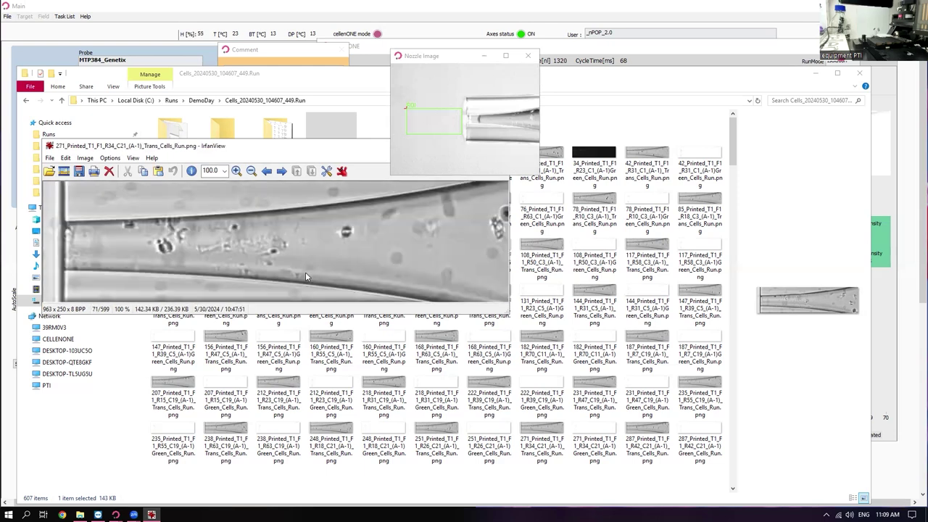
key(Right)
key(Right)
key(Right)
key(Right)
key(Right)
key(Right)
key(Right)
key(Right)
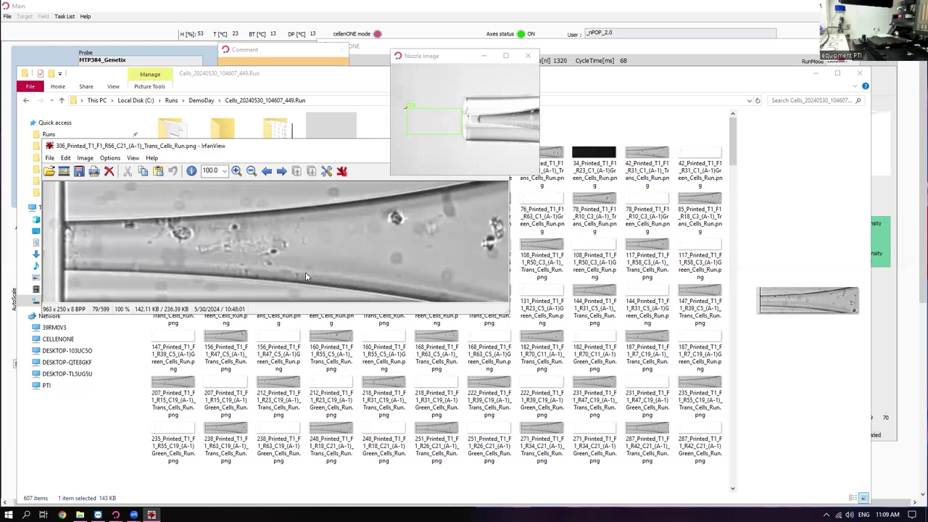
key(Right)
key(Right)
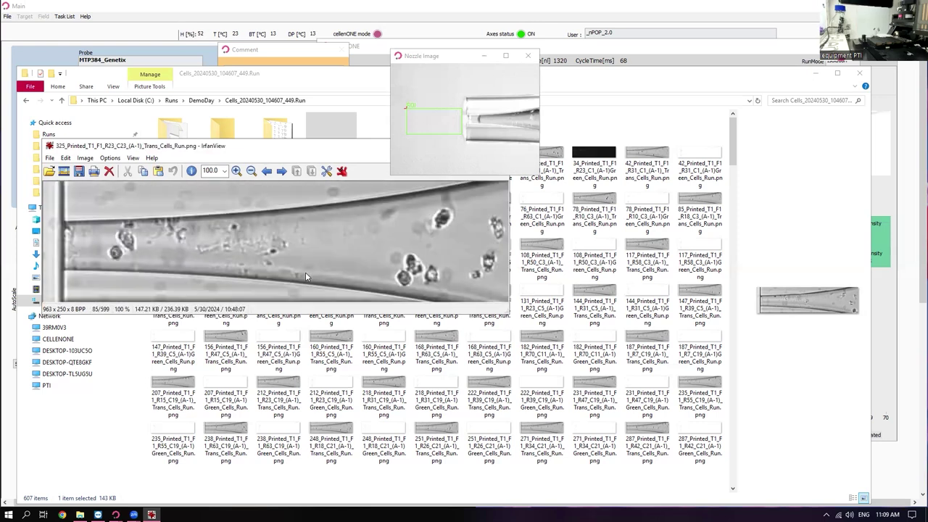
key(Right)
key(Right)
key(Right)
key(Right)
key(Right)
key(Right)
key(Right)
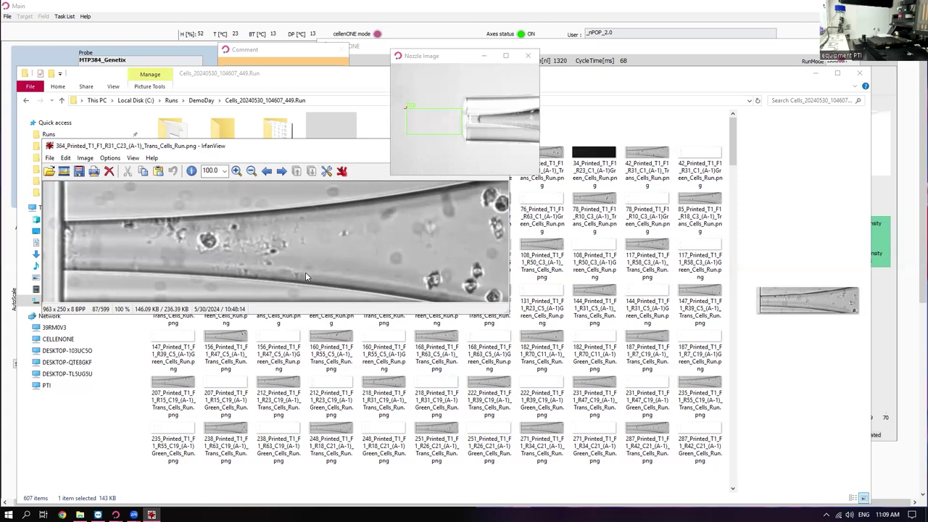
key(Right)
key(Right)
key(Right)
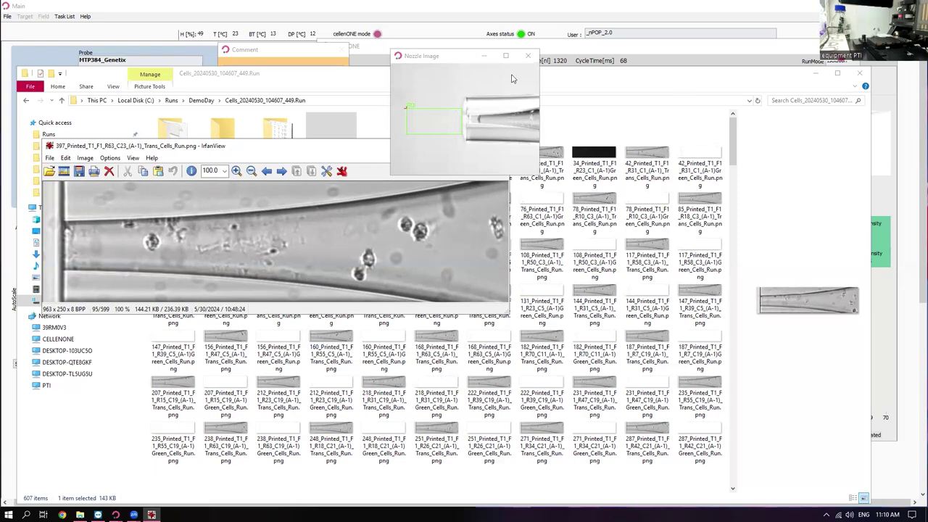
Step: Locate the log, geoprops and isolated files at the end of the Cells_20240530_104607_449.Run folder
scroll(739, 472, down, 15)
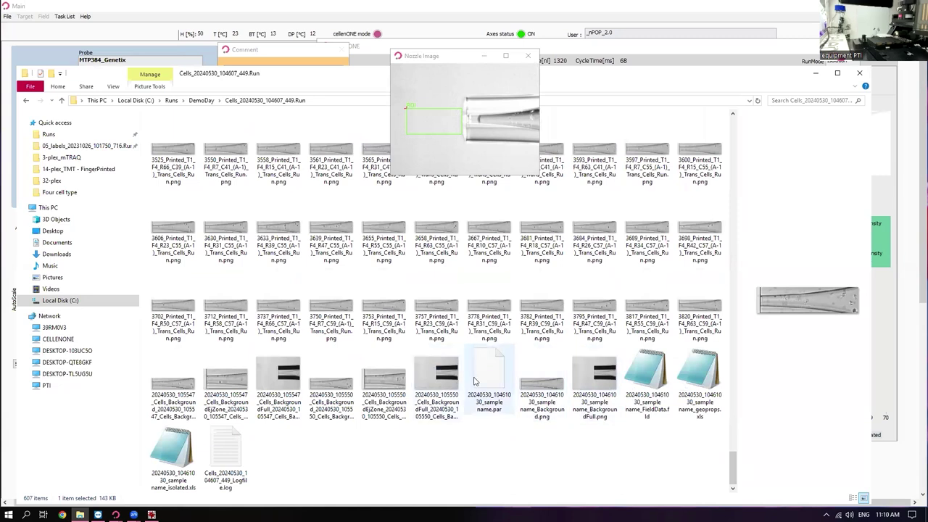
click(234, 464)
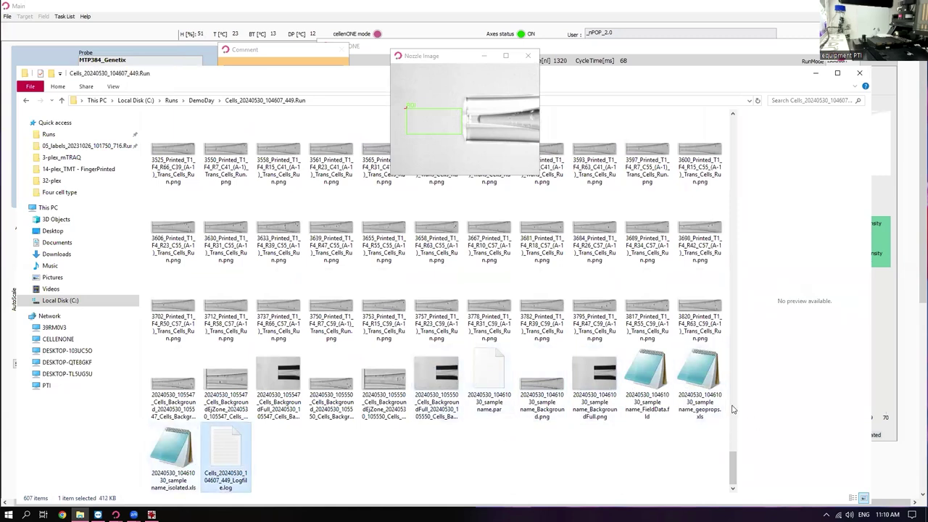
click(699, 381)
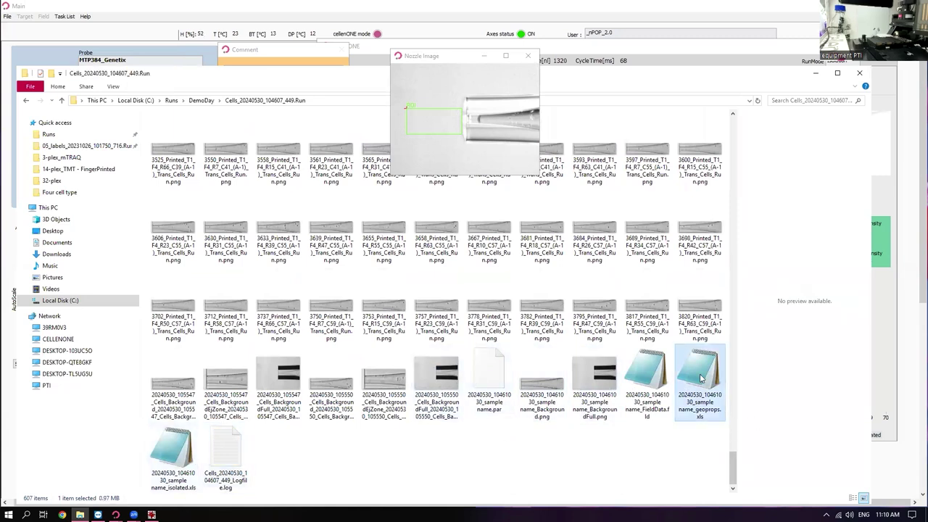
click(195, 461)
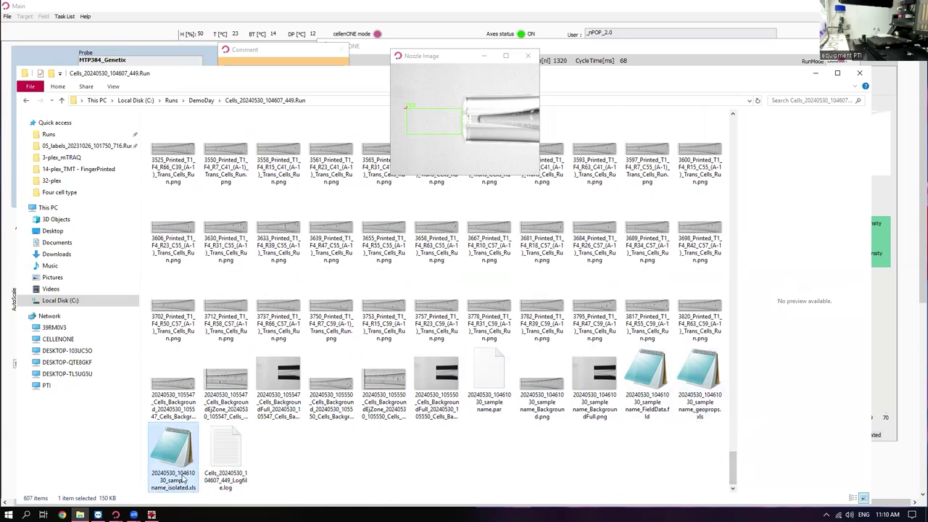
Step: Open 20240530_10461030_sample name_geoprops.xls in Notepad, look through the per-drop particle measurements and close it
click(701, 384)
double_click(701, 385)
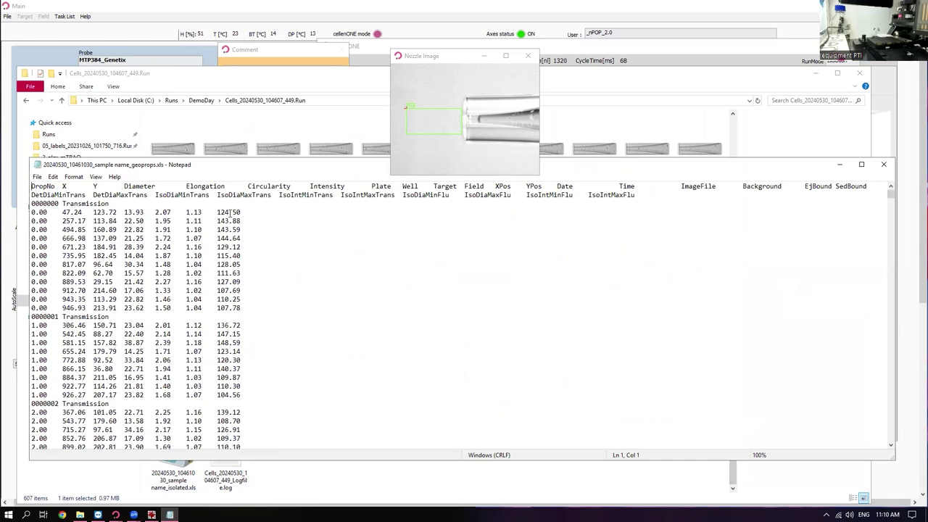
scroll(190, 351, down, 20)
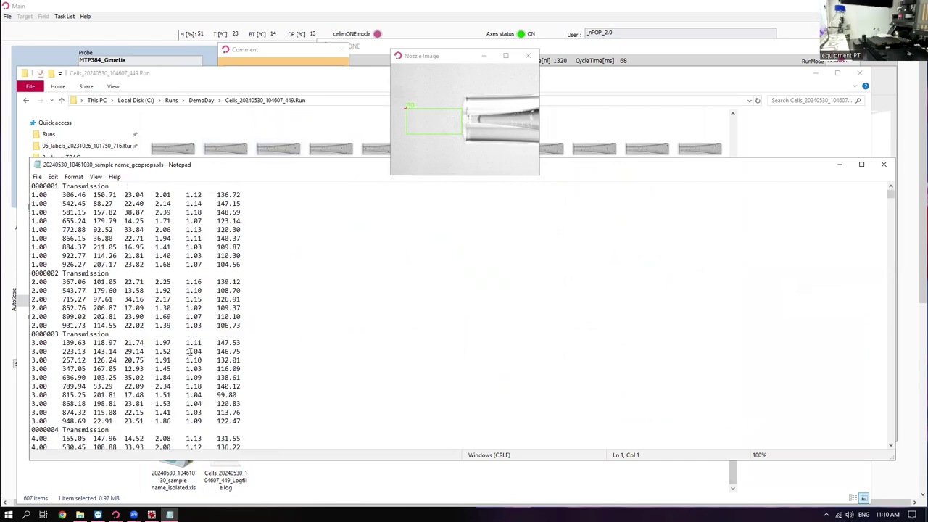
scroll(190, 351, down, 7)
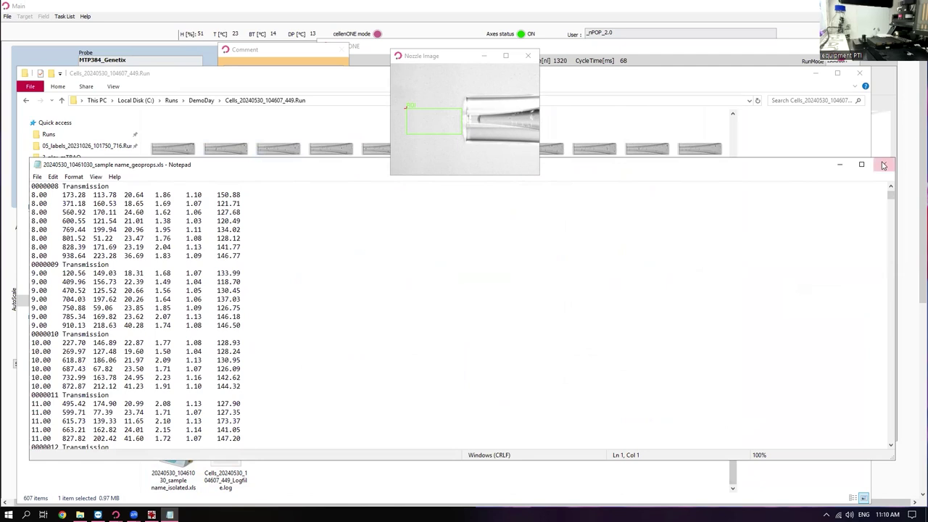
key(alt+F4)
Step: Put the run folder window away and acknowledge the isolation-completed comment in the cellenONE software
click(61, 101)
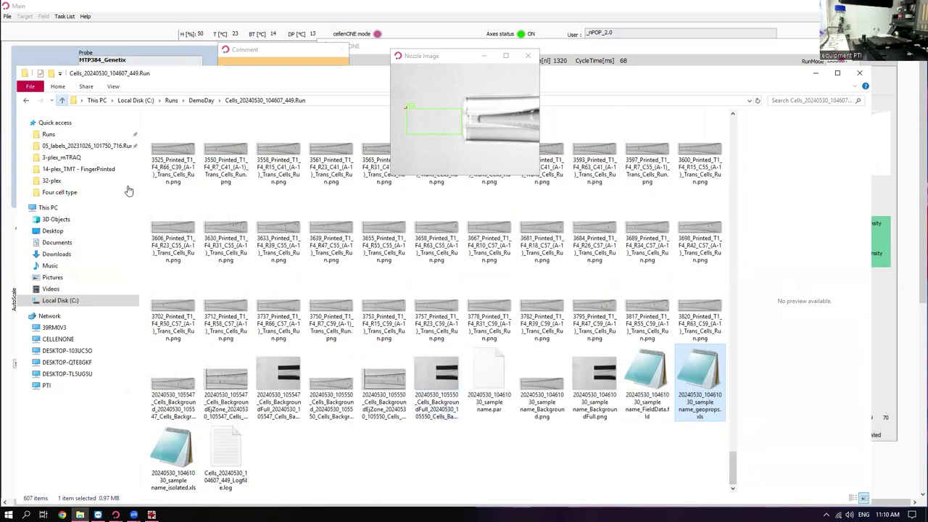
drag(376, 81, 618, 371)
click(327, 94)
drag(328, 94, 226, 49)
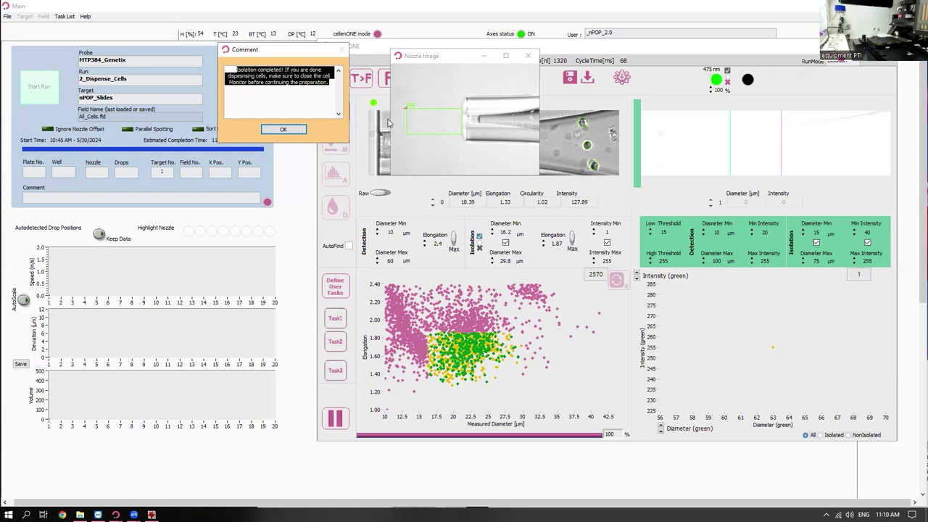
key(Return)
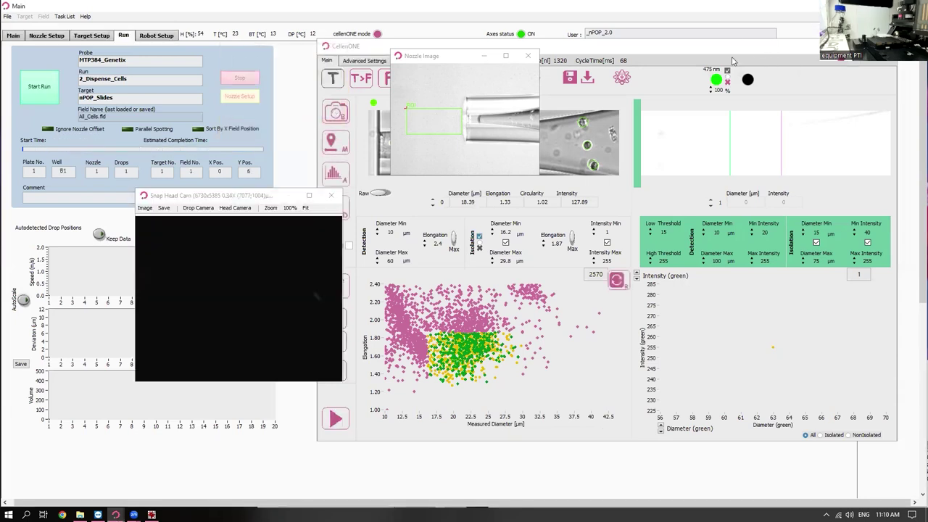
Step: Move the CellenONE cell monitor into reach, close it and confirm leaving cellenONE mode
drag(727, 52, 597, 129)
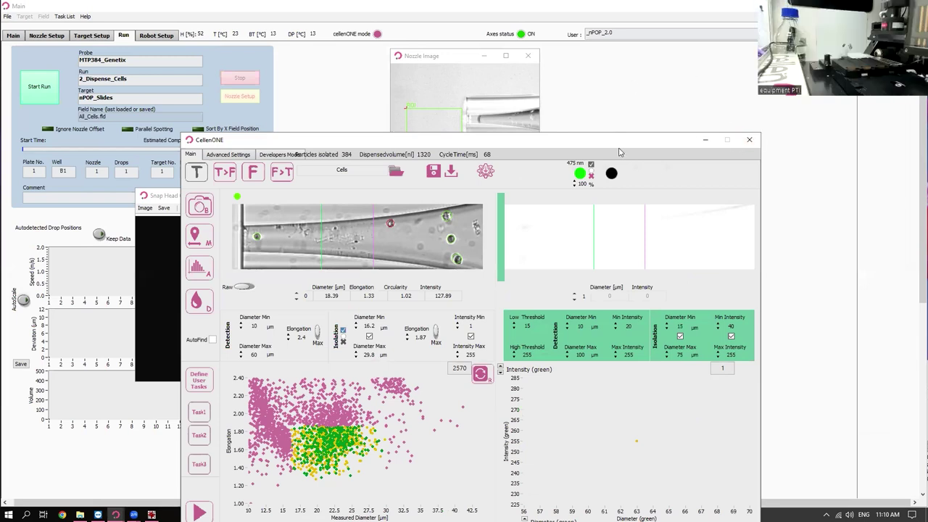
drag(612, 138, 660, 80)
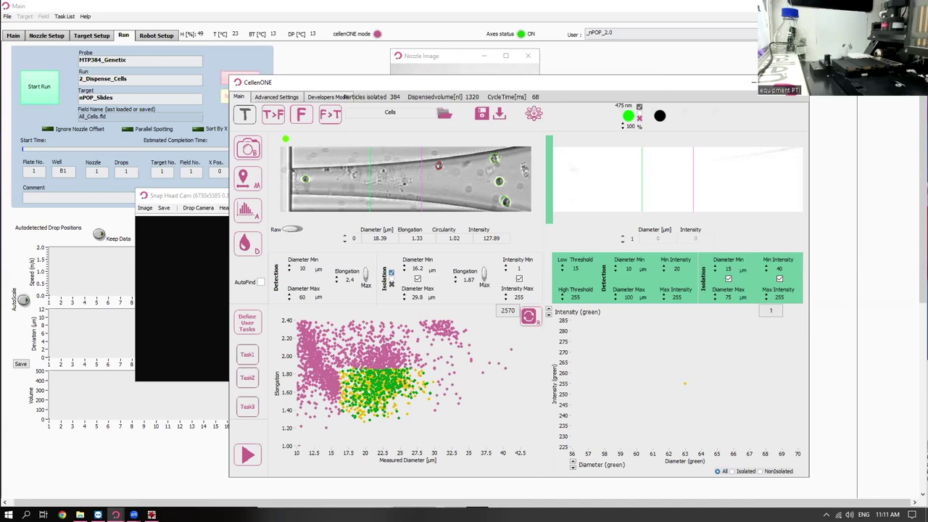
click(797, 82)
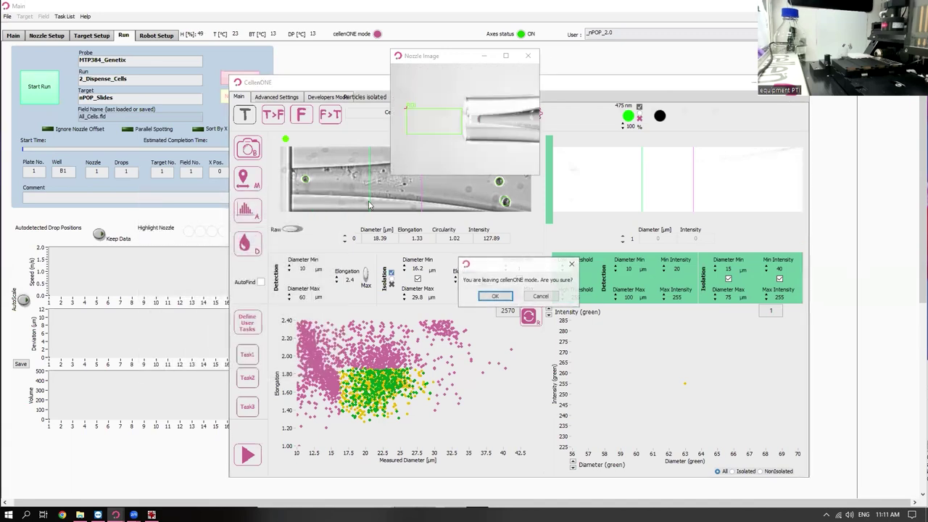
click(505, 294)
Step: Run the Flush_PDC task from the nozzle setup
drag(245, 201, 599, 231)
click(46, 36)
scroll(73, 294, up, 3)
click(66, 288)
click(99, 356)
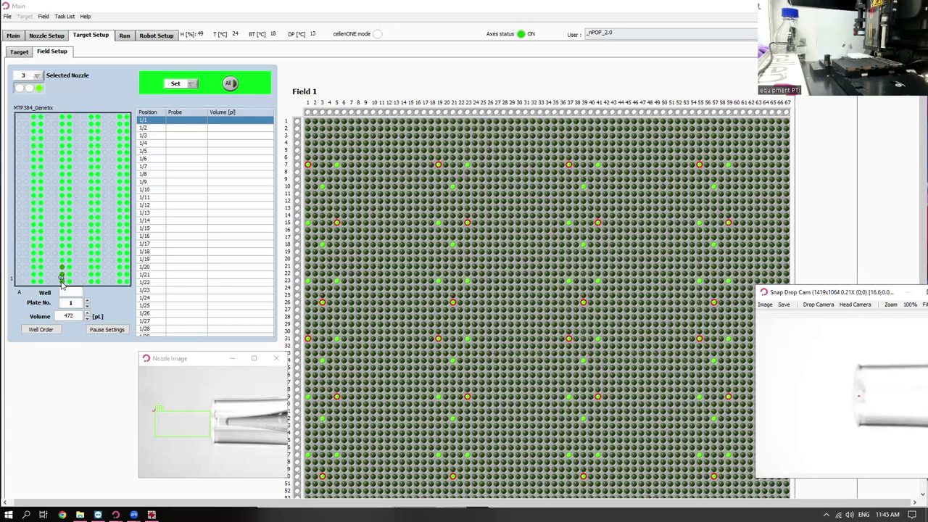
Step: Check which Field 1 spots receive label from each of the assigned wells in the MTP384_Genetix plate
mouse_move(61, 279)
mouse_down()
mouse_move(66, 265)
mouse_move(61, 276)
mouse_up()
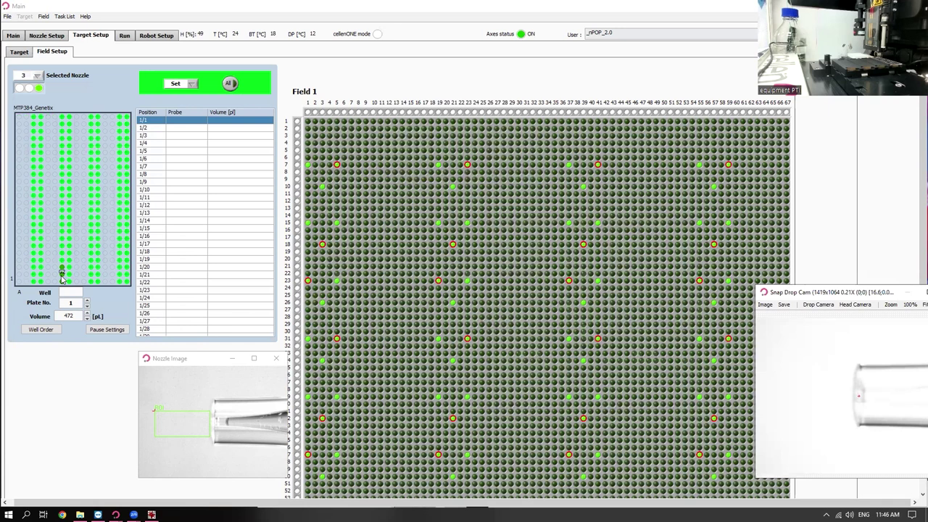
click(62, 273)
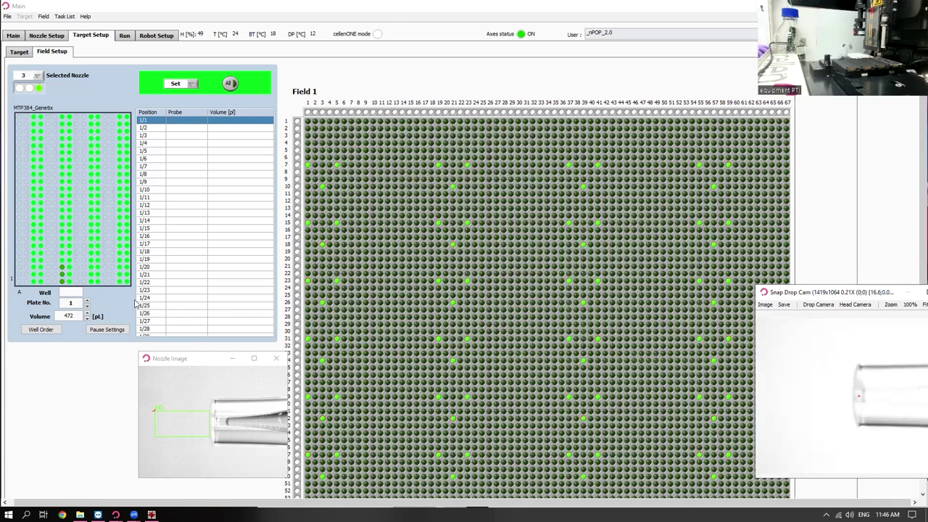
Step: Close the nozzle image and test nozzle 3's continuous dispensing in the repositioned drop camera view, stopping it after the check
click(46, 35)
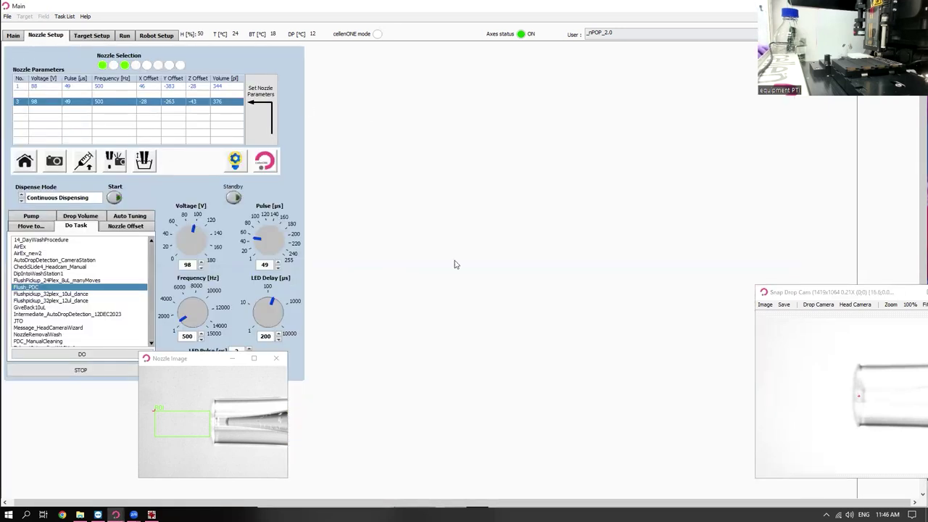
drag(841, 298, 577, 243)
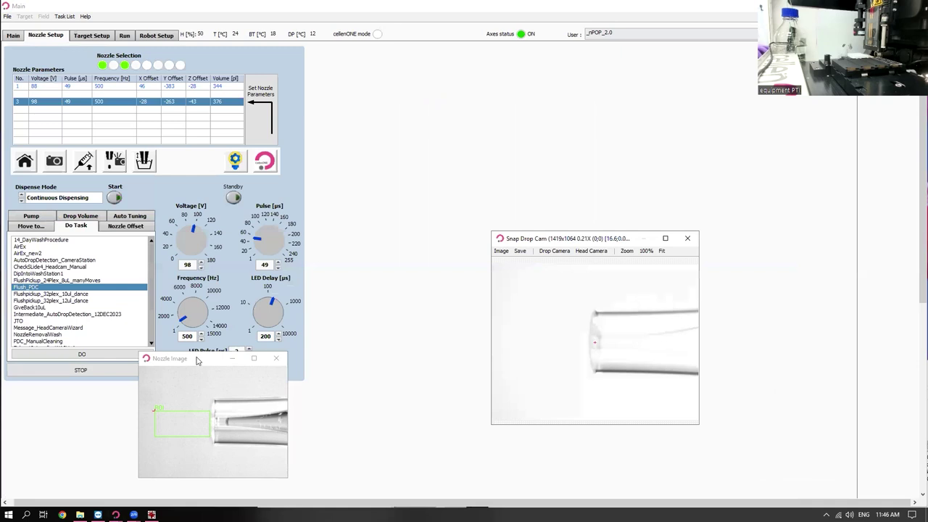
drag(197, 360, 358, 401)
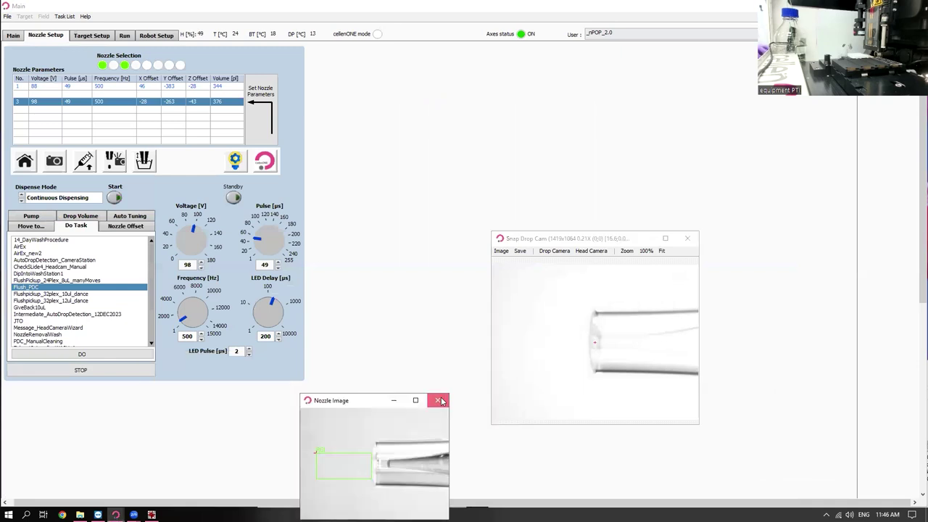
click(440, 400)
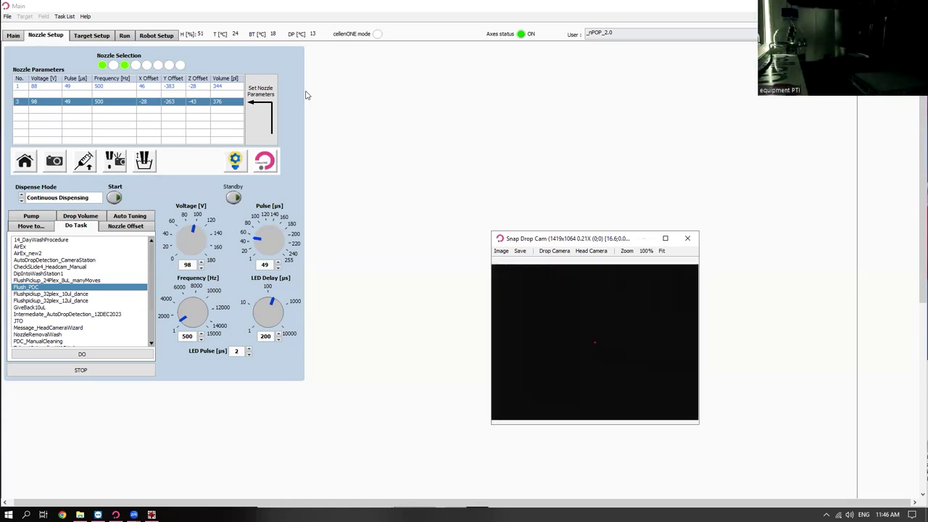
click(114, 197)
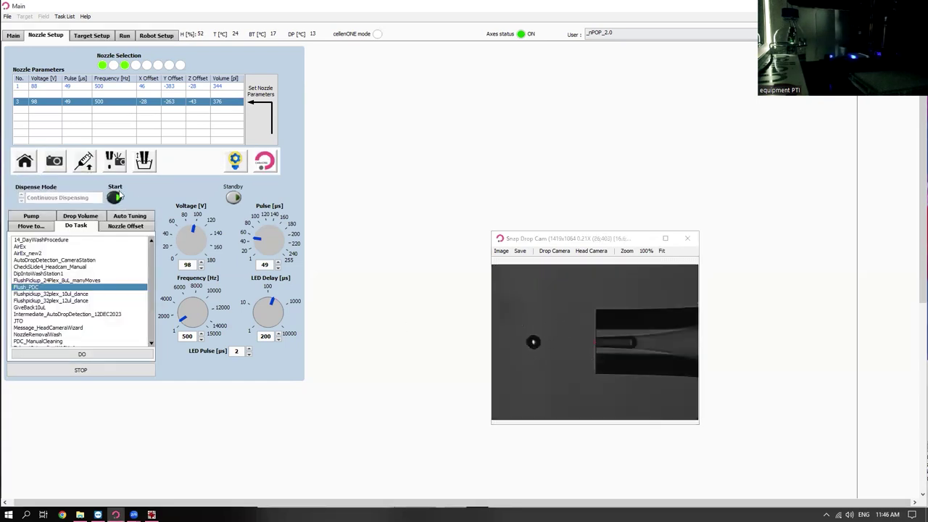
click(117, 197)
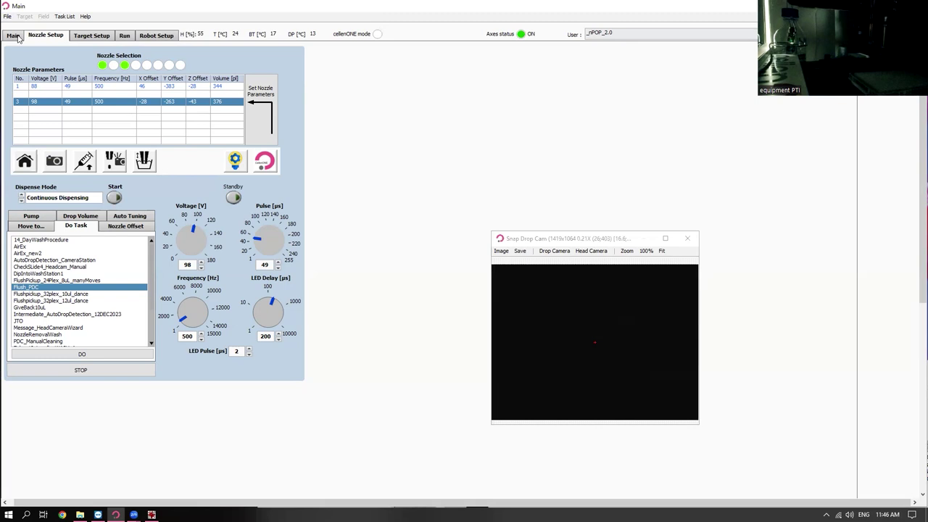
Step: Select the 4_Dispense_Labels run for the nPOP_Slides target
click(16, 36)
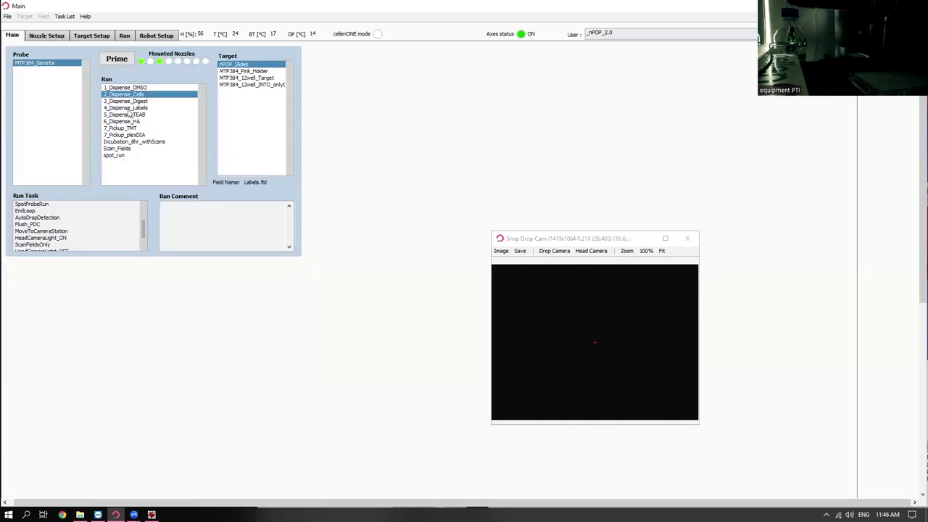
click(129, 109)
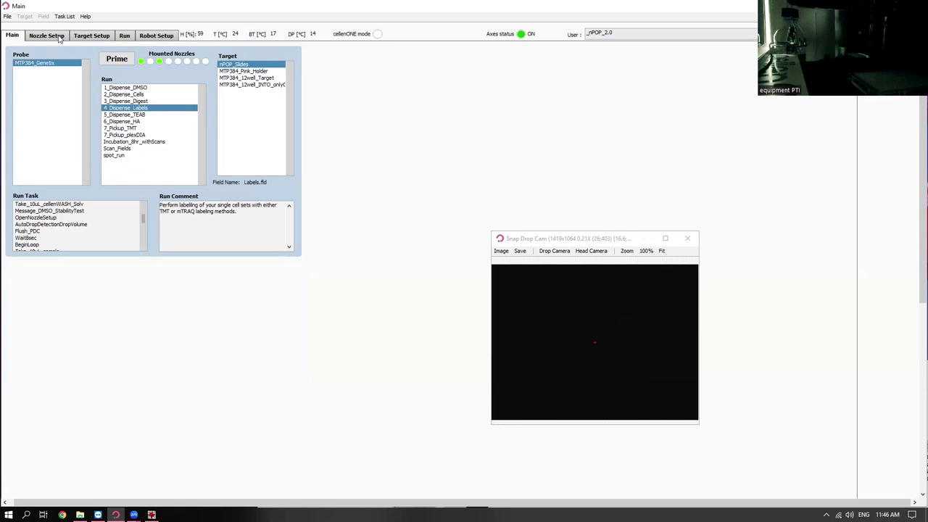
click(83, 36)
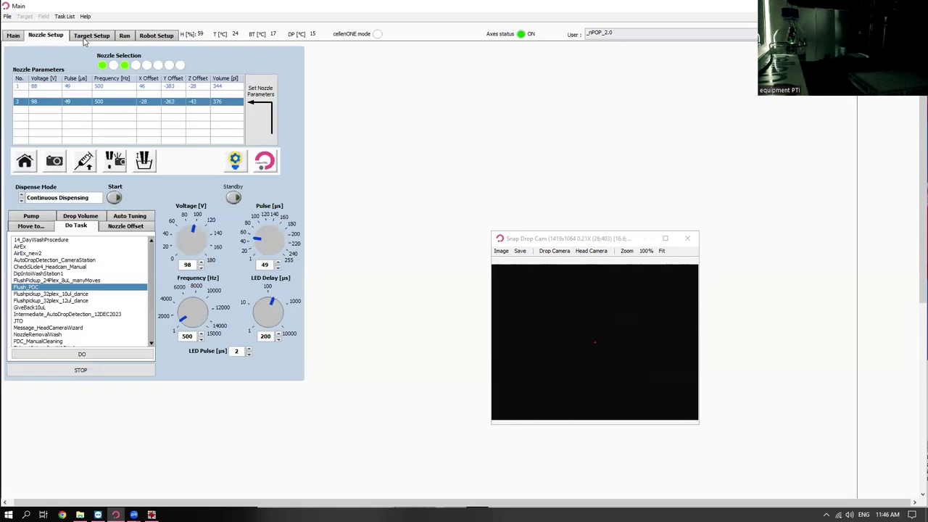
Step: Check the Labels.fld field layout in the target setup, and start the 4_Dispense_Labels run
click(22, 54)
drag(71, 122, 35, 129)
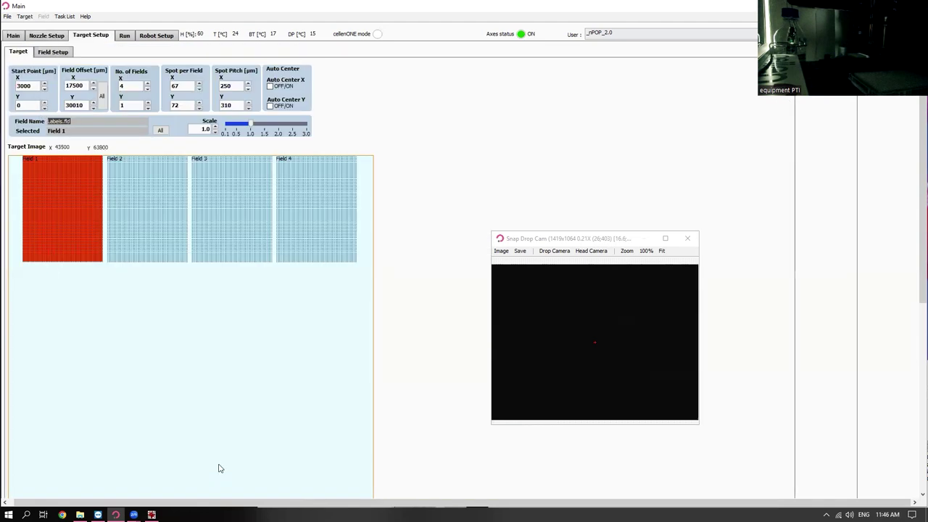
click(124, 37)
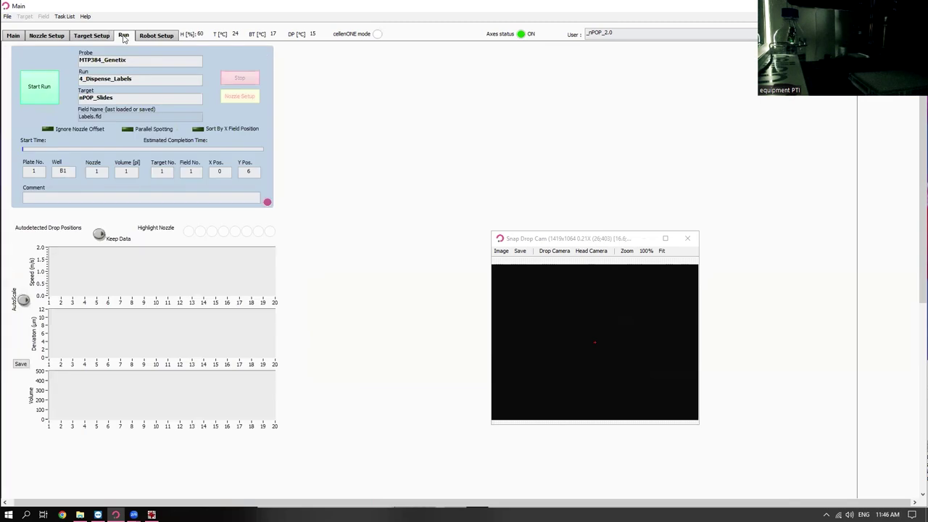
click(45, 91)
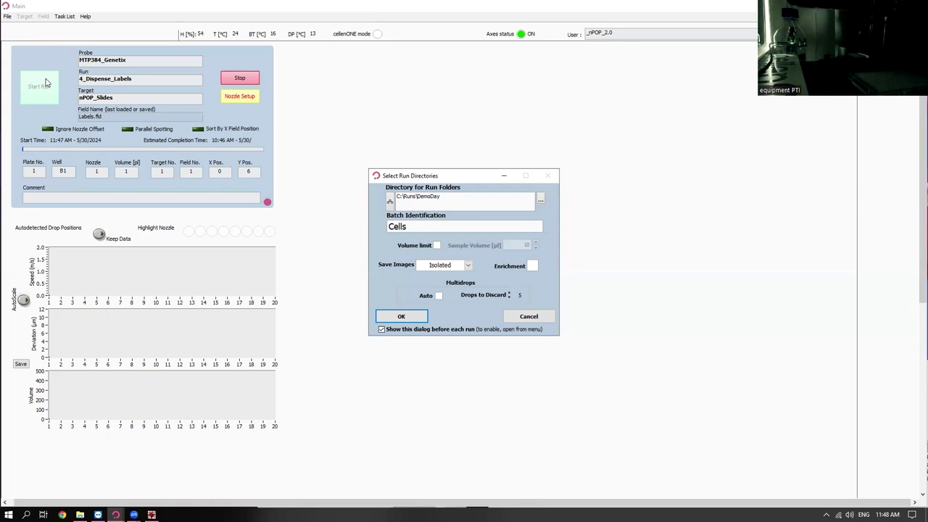
Step: Set the run's batch identification to Labels and accept the run directory C:\Runs\DemoDay
drag(407, 226, 364, 224)
text(Labels)
click(405, 317)
Step: Accept the target list and order with module 1 selected, and confirm that the MTP384_Genetix probe is inserted
click(314, 219)
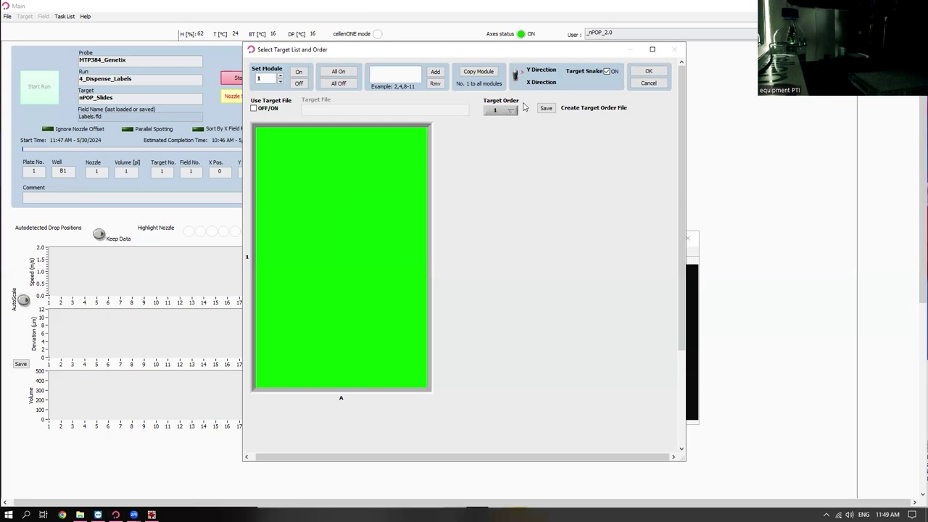
click(646, 72)
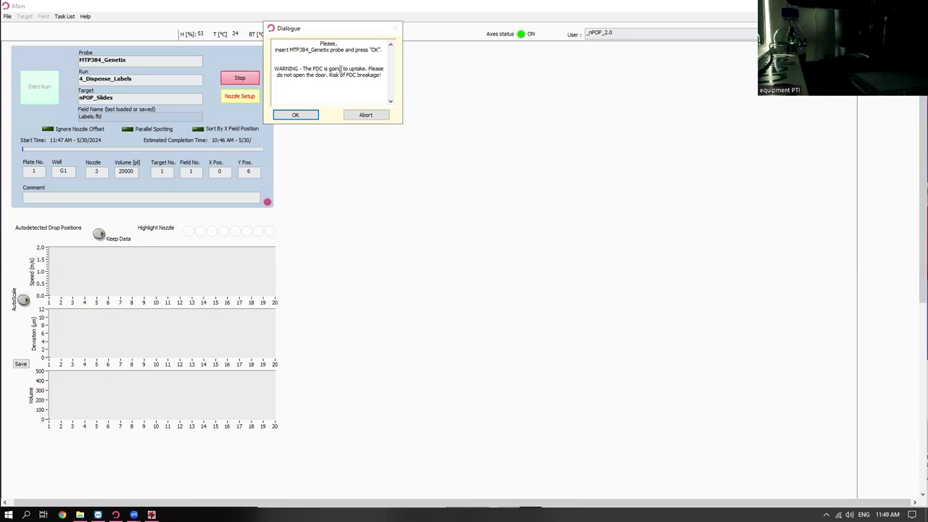
click(303, 117)
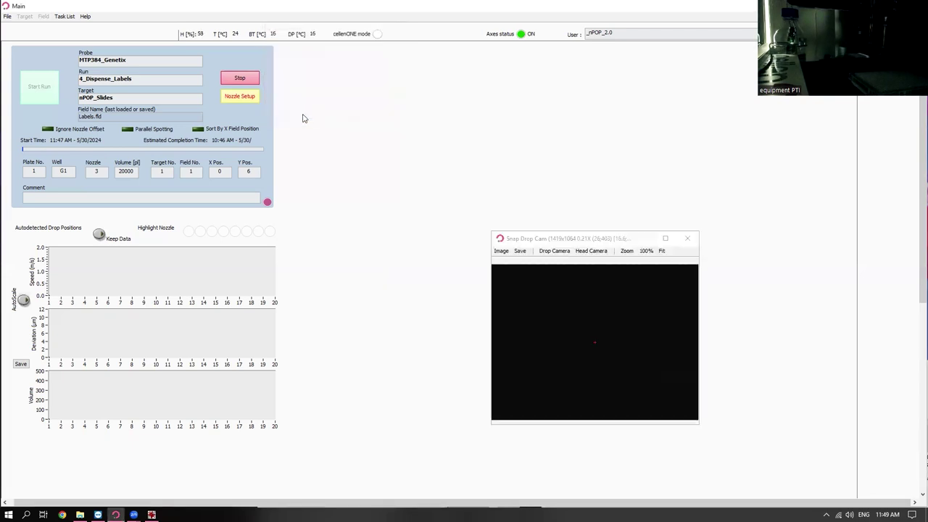
Step: Reposition the drop camera view and confirm that 150 uL of DMSO is loaded in position 2 of the cellenWASH station
drag(523, 241, 469, 190)
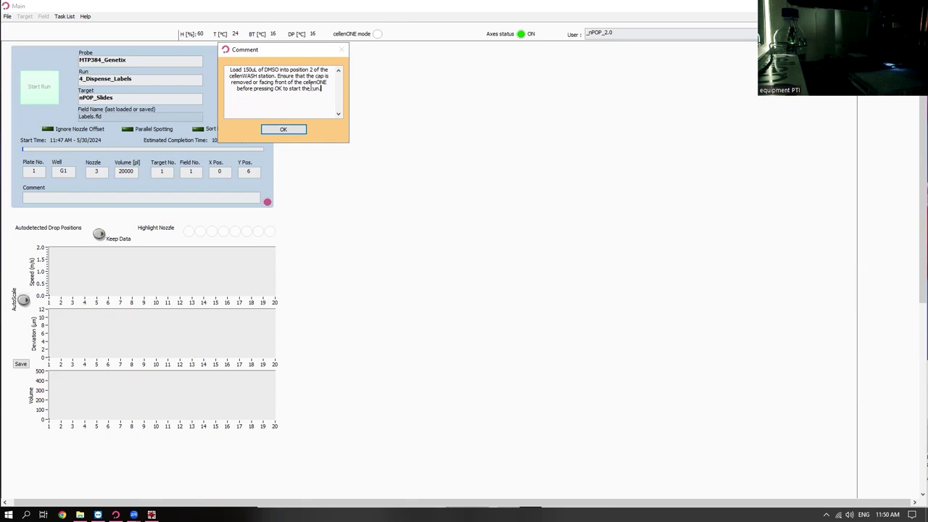
drag(321, 89, 229, 70)
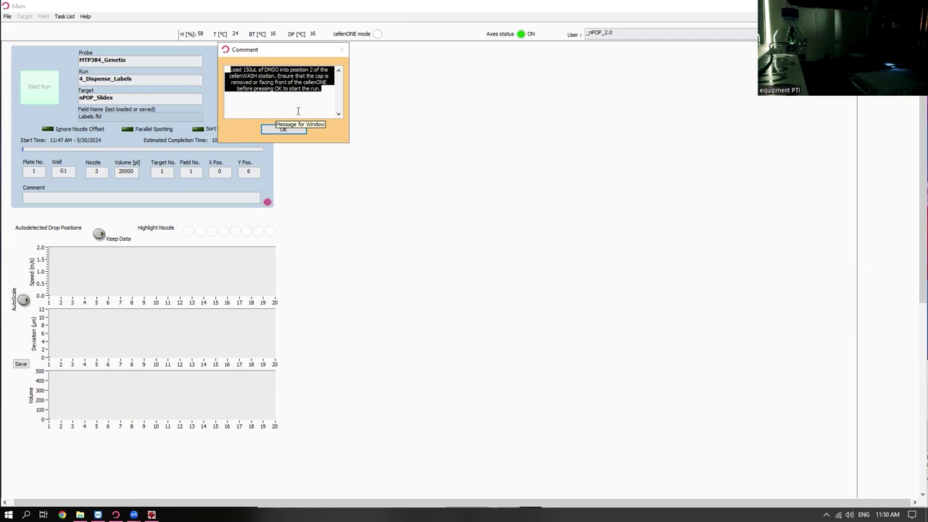
click(283, 129)
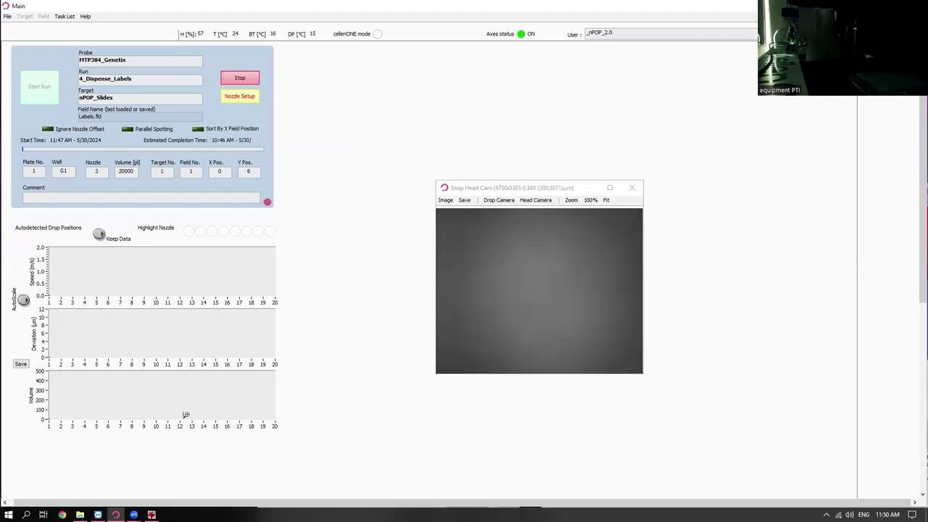
Step: Switch to File Explorer, reopen the DemoDay folder under Runs and display its contents as Details
click(80, 514)
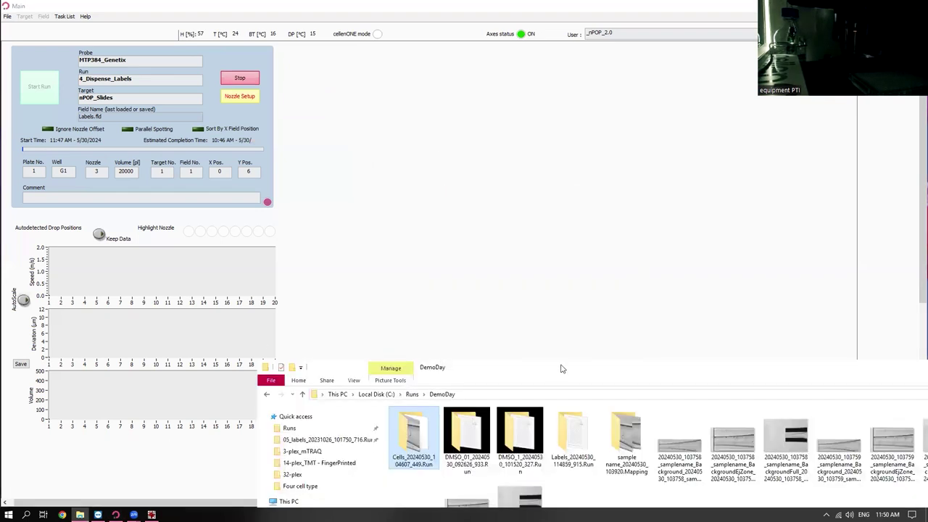
drag(560, 369, 239, 98)
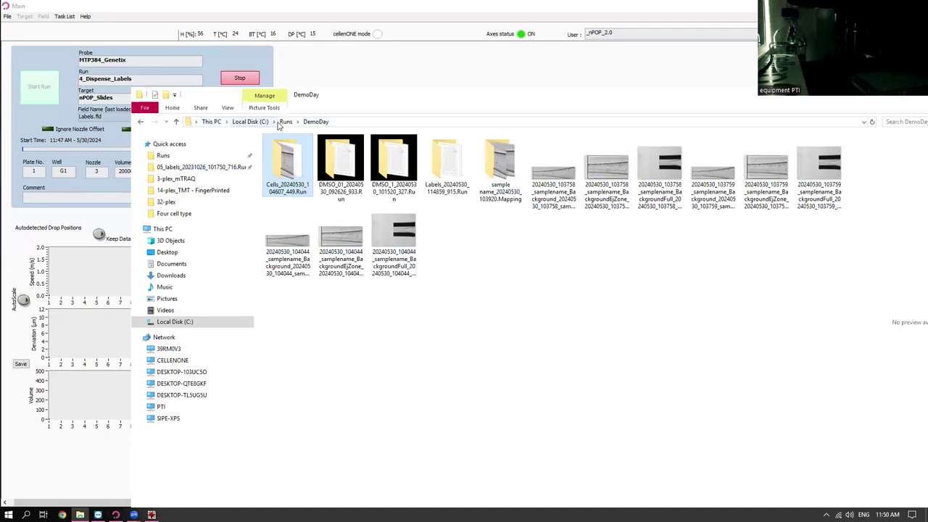
click(285, 122)
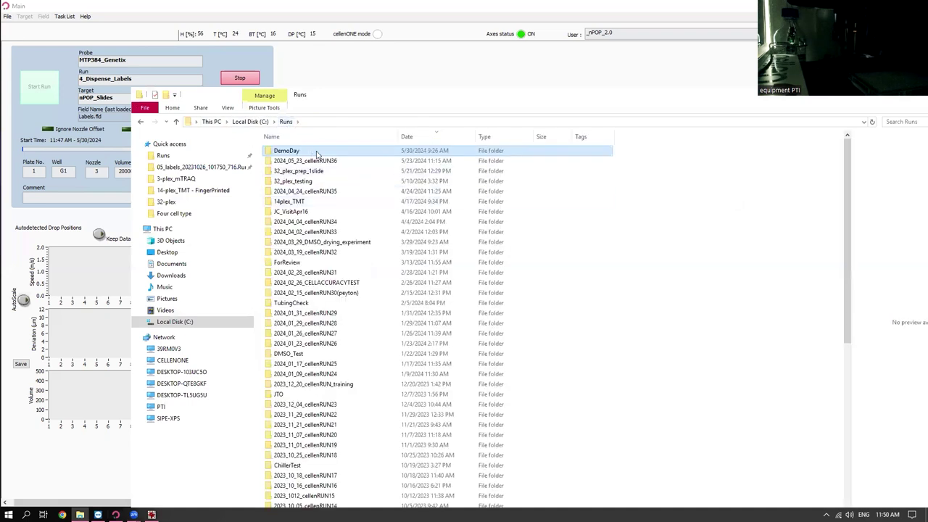
double_click(317, 153)
right_click(462, 230)
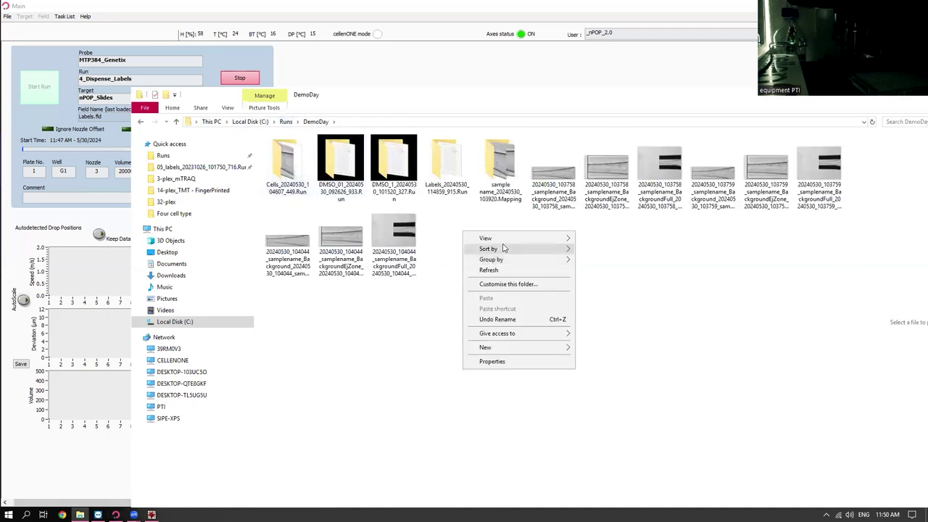
mouse_move(530, 239)
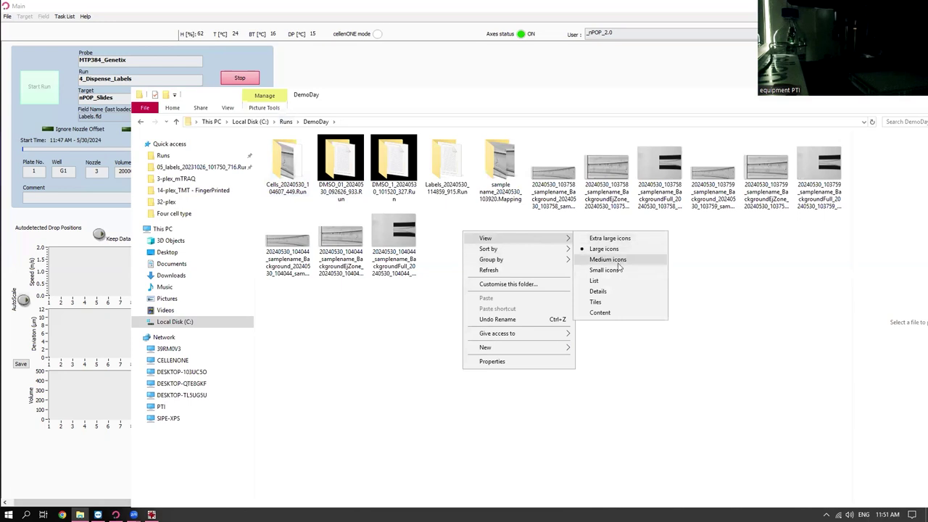
click(620, 291)
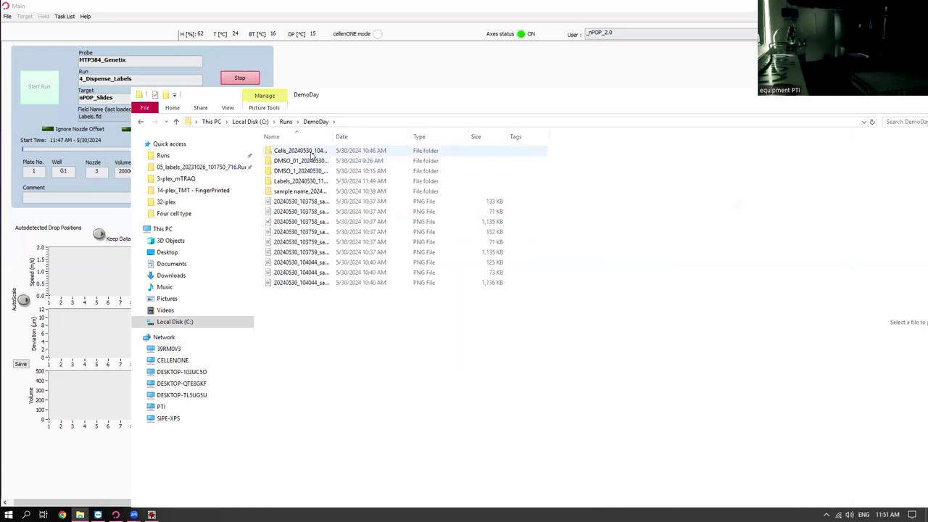
Step: Open the ScannedFields folder of the Labels run and look through the scanned images of all four fields
double_click(304, 181)
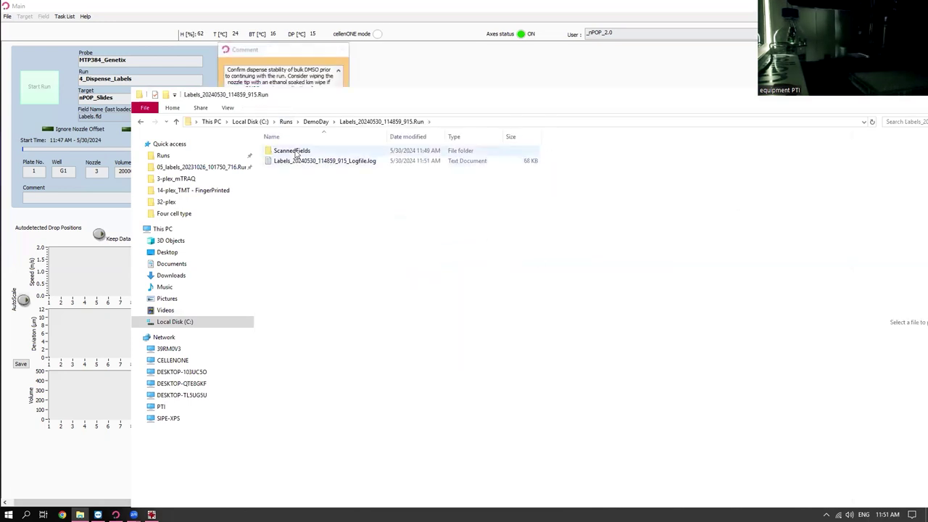
double_click(297, 154)
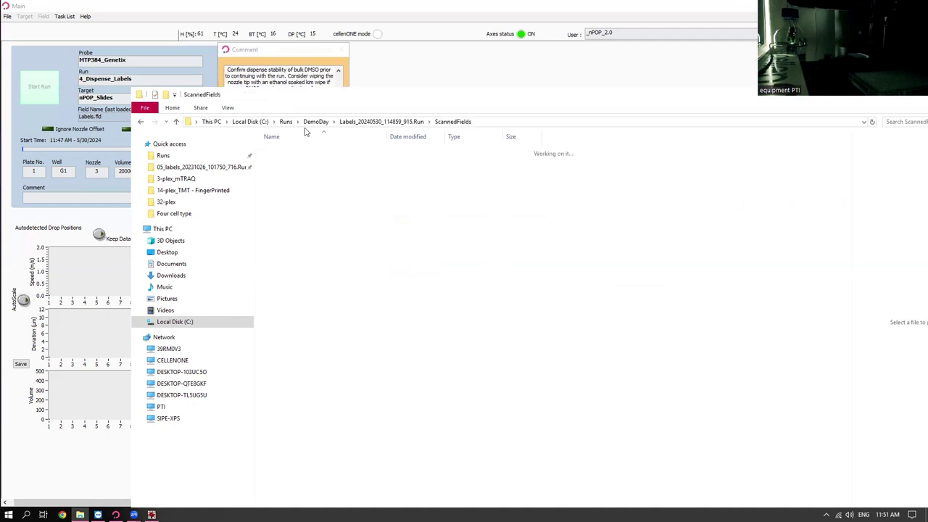
drag(304, 94, 581, 168)
click(559, 230)
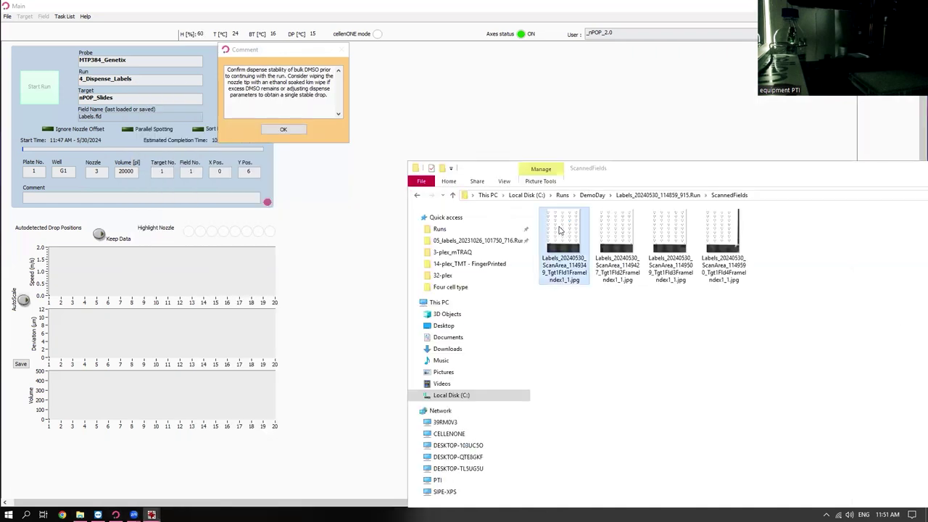
double_click(559, 230)
key(Right)
key(Right)
key(Right)
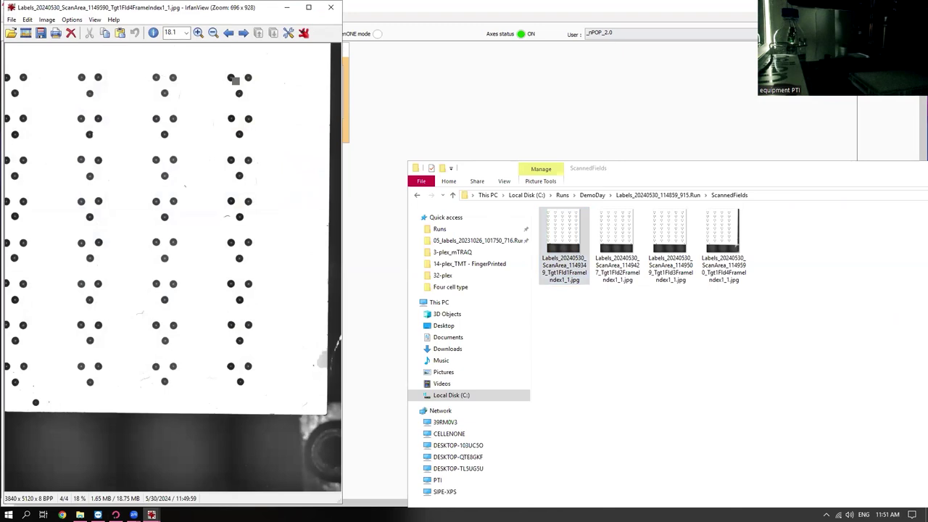
Step: Put away the scan image and folder windows and return to the DMSO dispense stability comment
drag(870, 166, 568, 135)
click(126, 10)
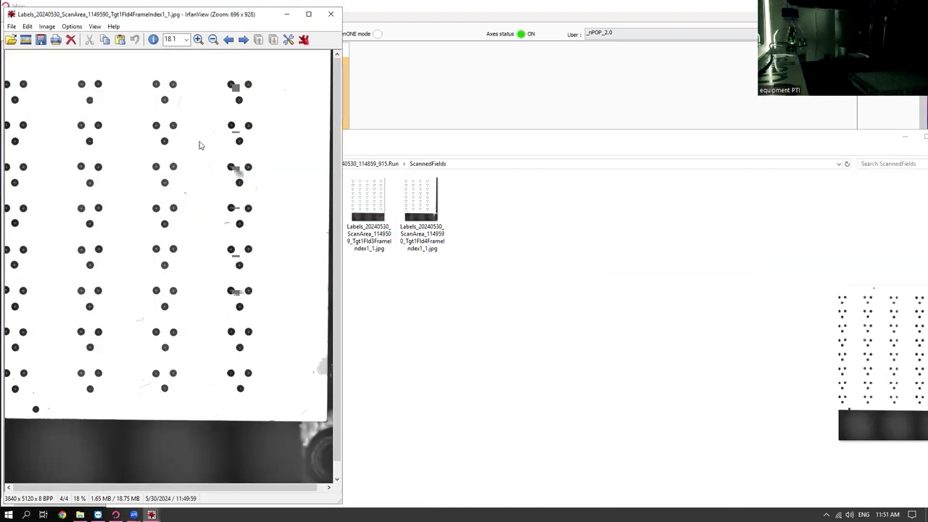
drag(324, 14, 381, 148)
click(385, 140)
click(333, 97)
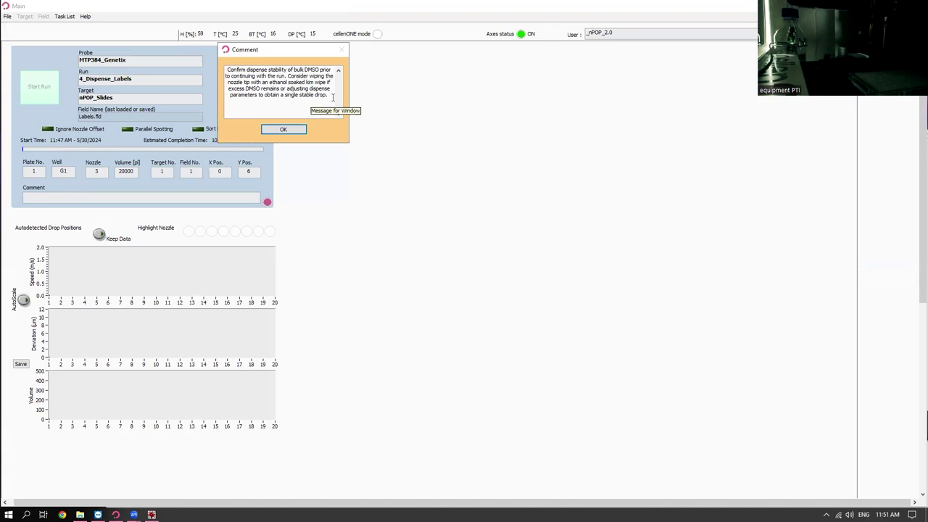
Step: Acknowledge the DMSO stability comment and test nozzle 3's continuous dispensing under the drop camera, stopping it after the check
click(292, 130)
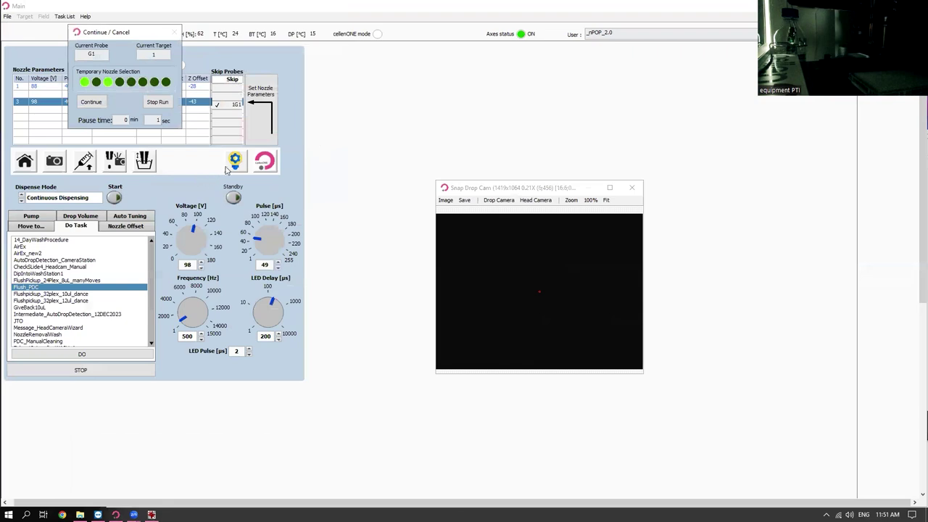
click(234, 166)
click(115, 197)
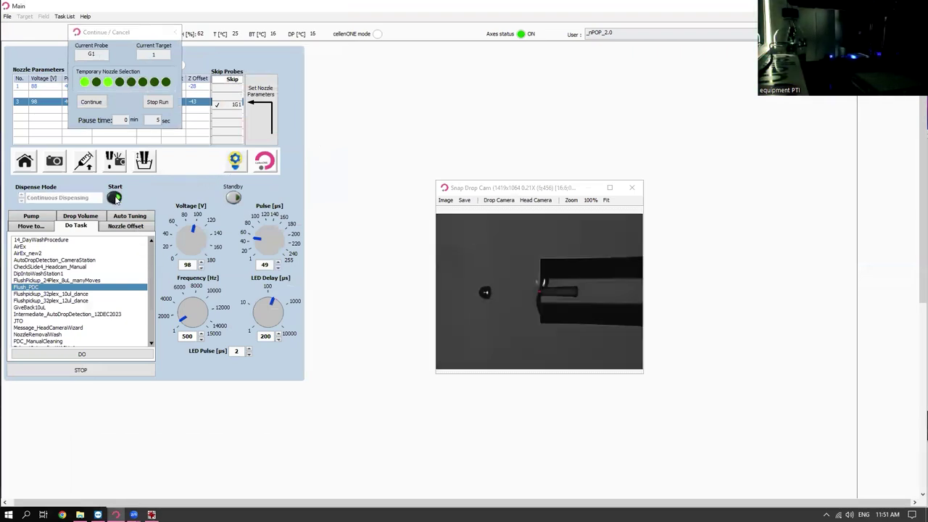
click(114, 197)
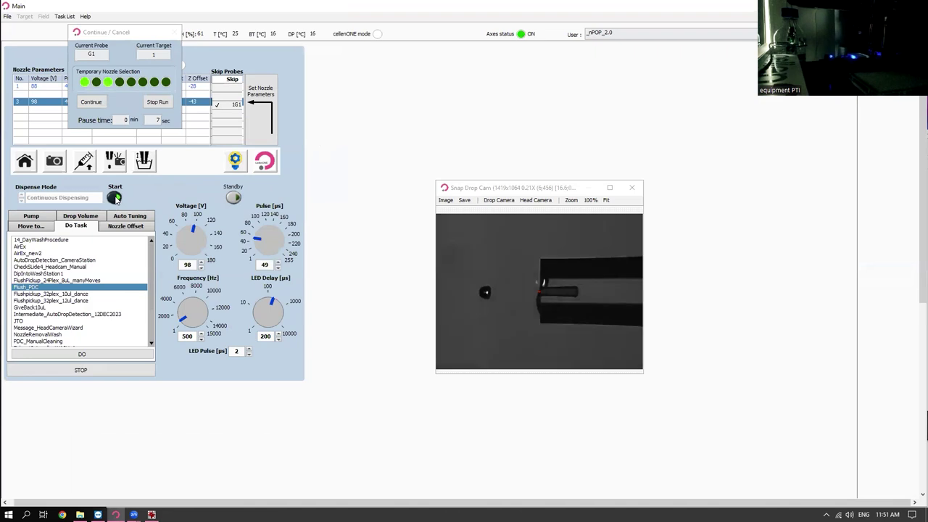
click(114, 197)
click(114, 197)
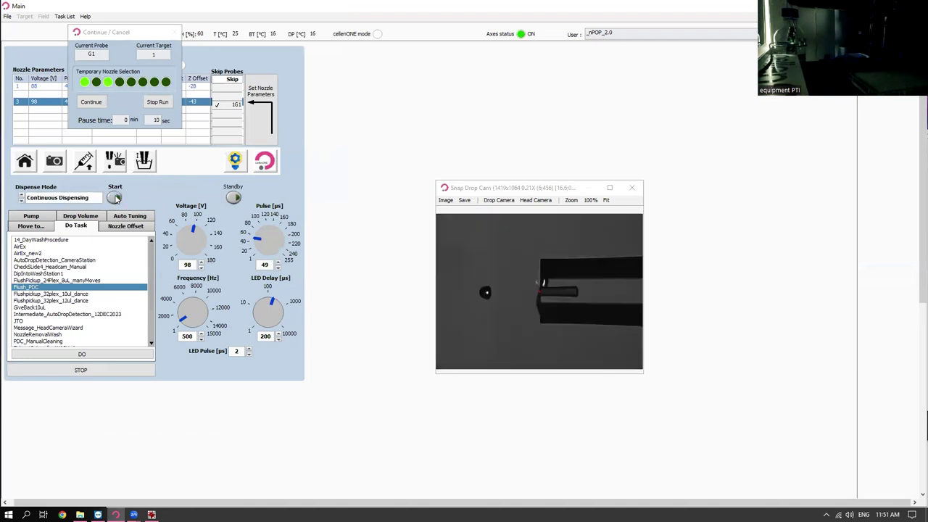
Step: Restart continuous dispensing, vary the LED delay to inspect the drop, set it to 200 µs and repeat the dispensing check
click(114, 197)
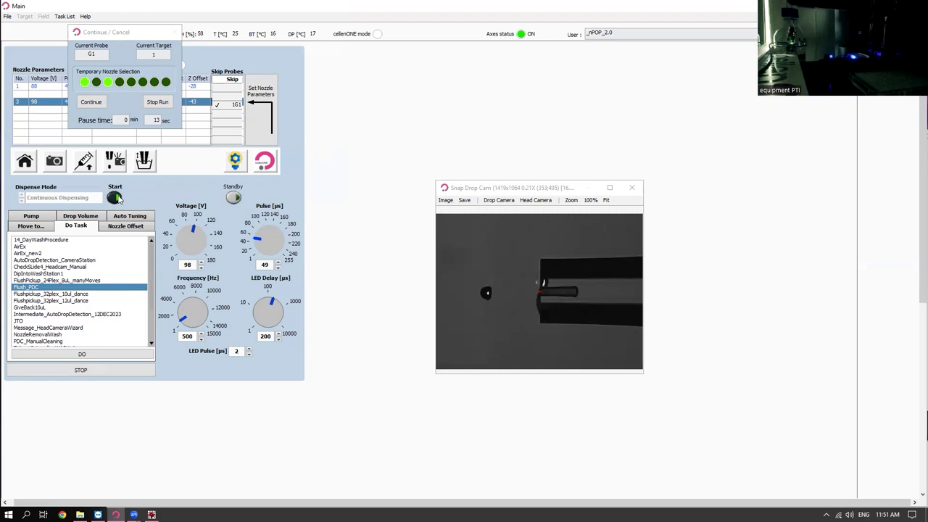
mouse_move(271, 304)
mouse_down()
mouse_move(261, 303)
mouse_move(270, 303)
mouse_up()
drag(272, 336, 243, 338)
text(200)
key(Return)
click(114, 197)
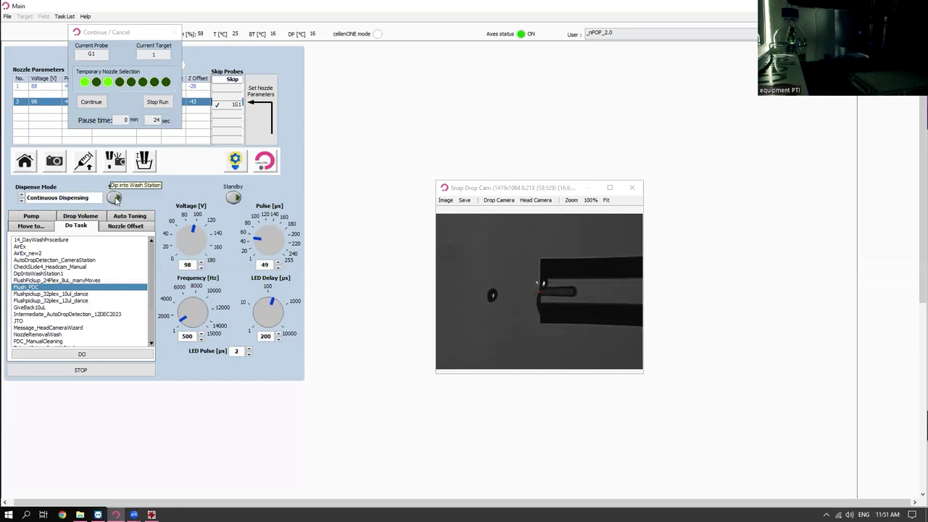
click(115, 198)
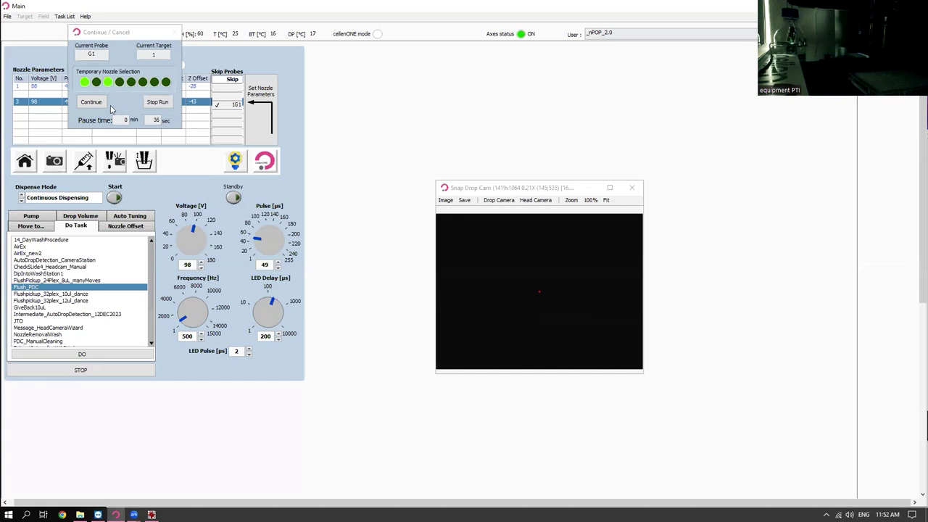
click(114, 198)
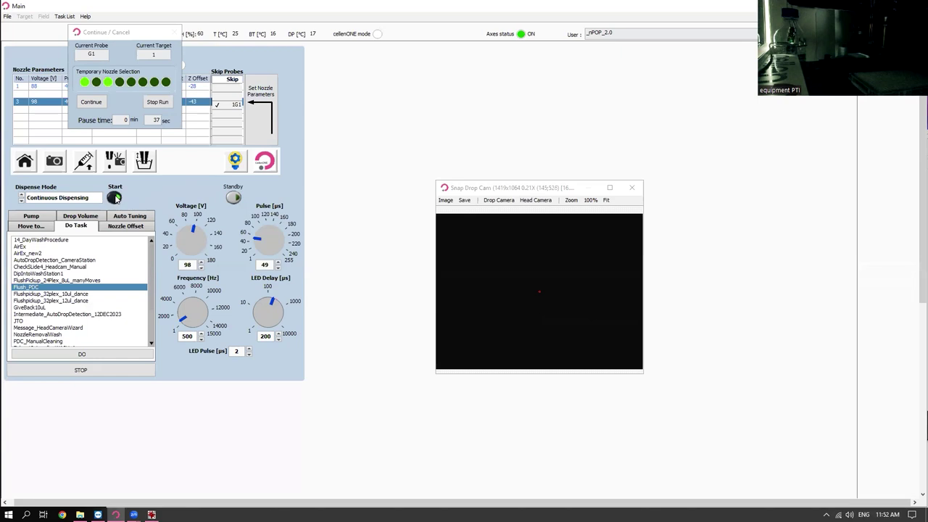
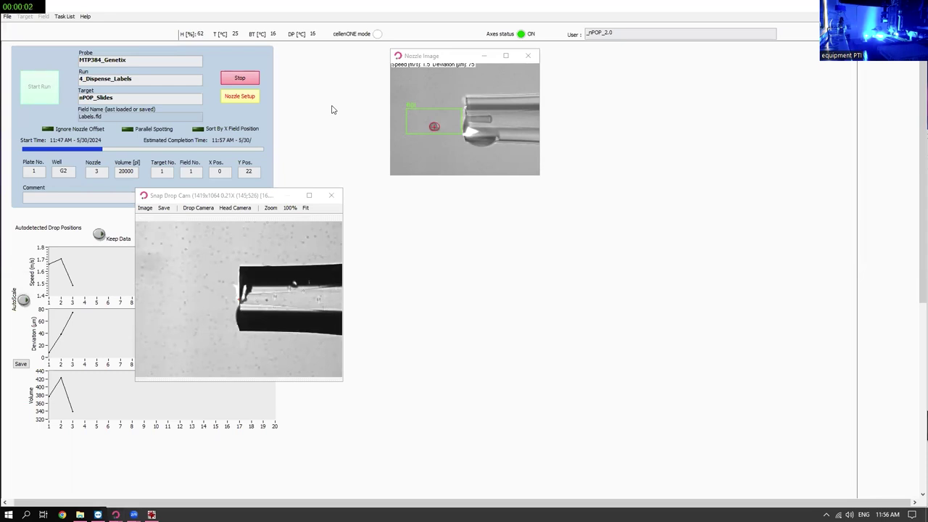
Step: Pause the label run for nozzle setup at probe G2, test continuous dispensing and move the drop camera view clear of the controls
click(241, 100)
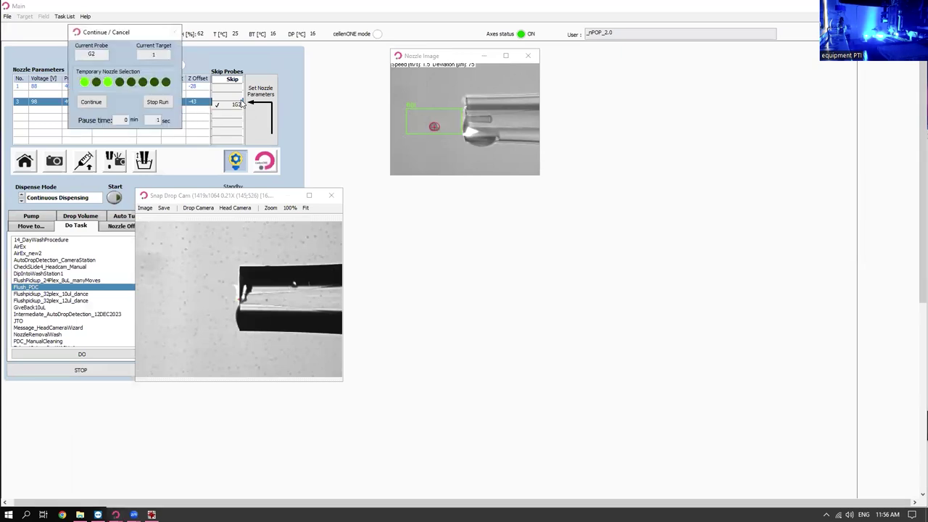
click(114, 198)
click(116, 198)
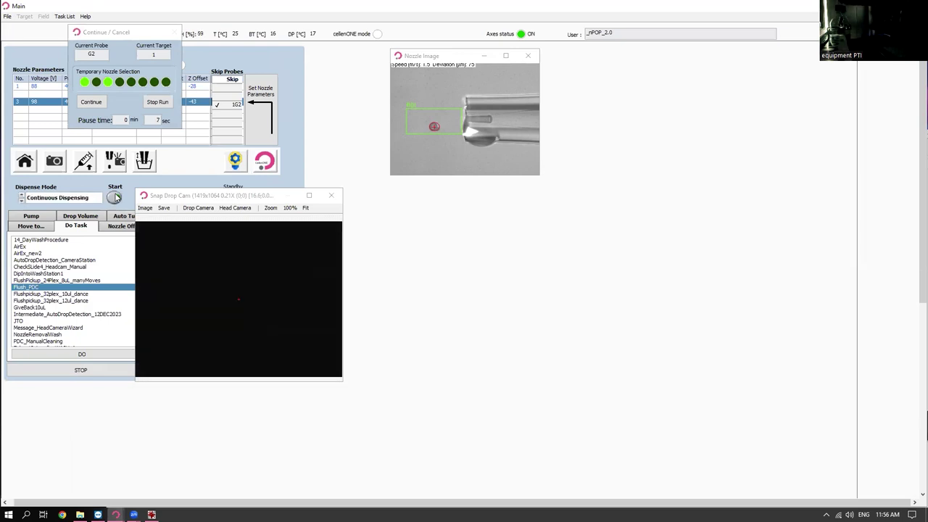
click(115, 198)
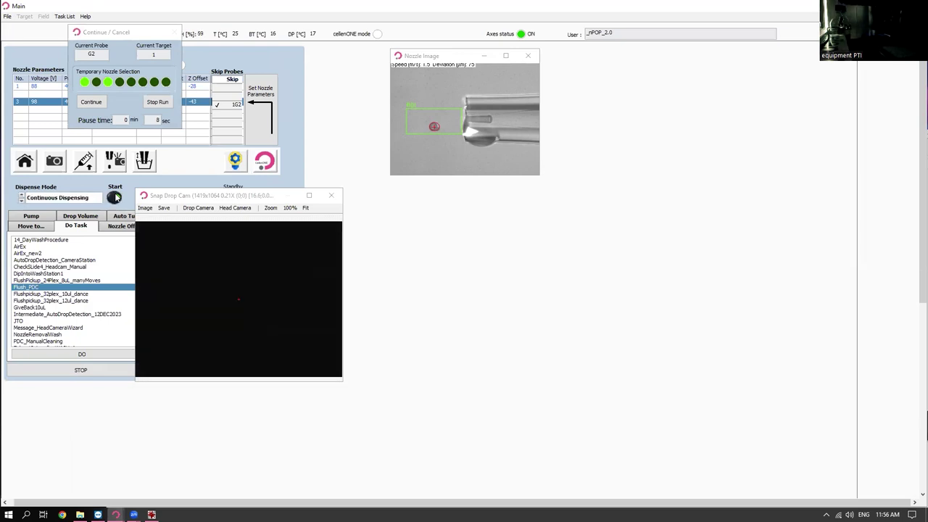
click(115, 197)
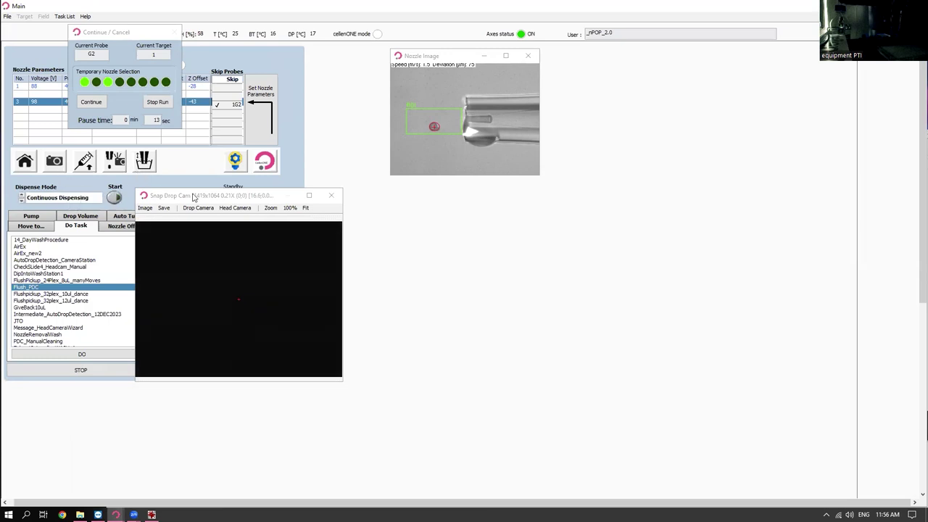
drag(195, 197, 434, 233)
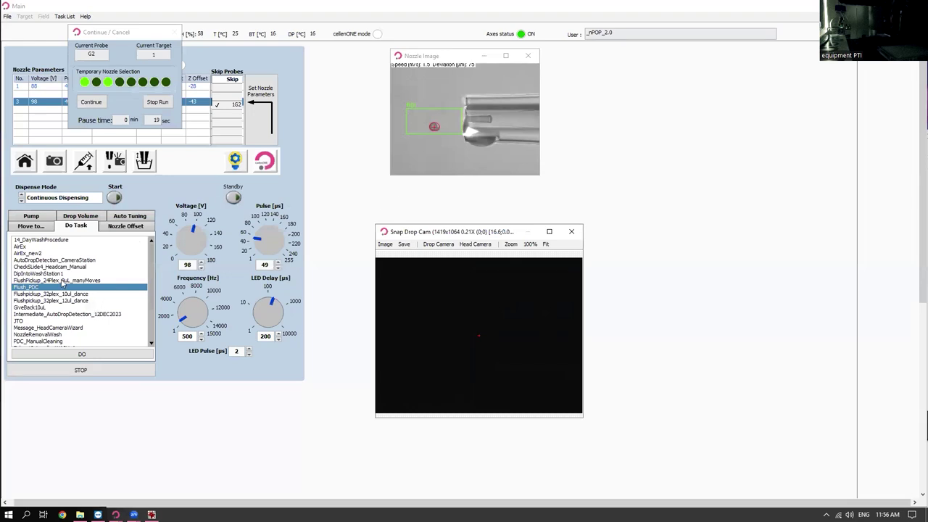
Step: Run the PDC_ManualCleaning task and acknowledge its comments on loading the solvent, wiping the nozzle tips and completing the reagent flush
scroll(67, 260, down, 3)
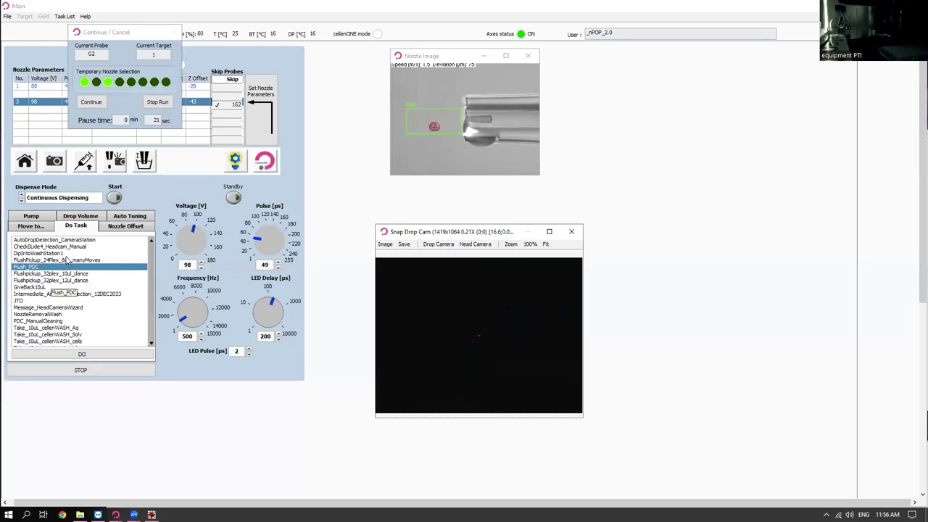
click(30, 294)
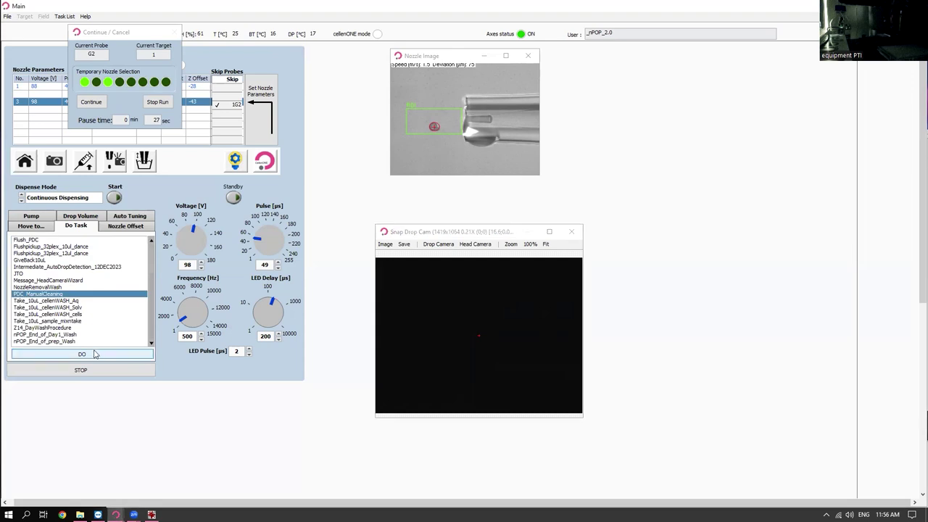
click(101, 355)
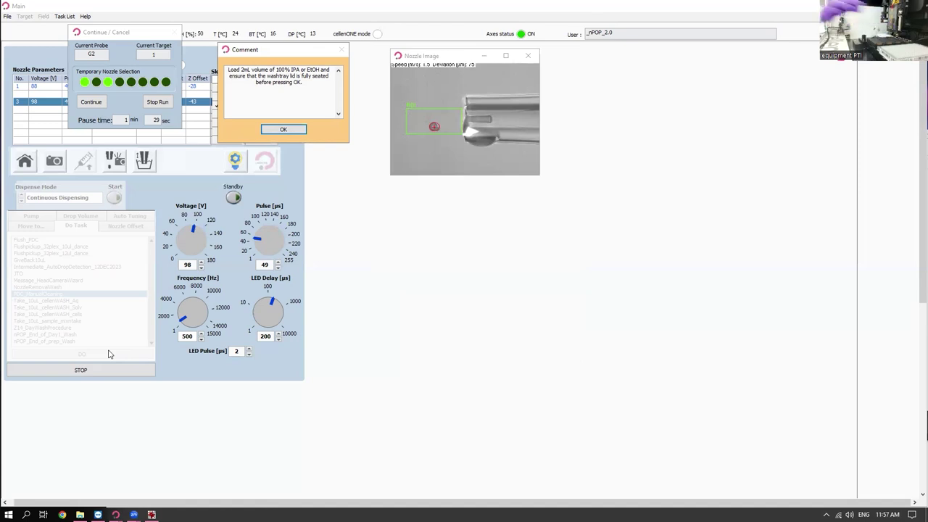
click(280, 129)
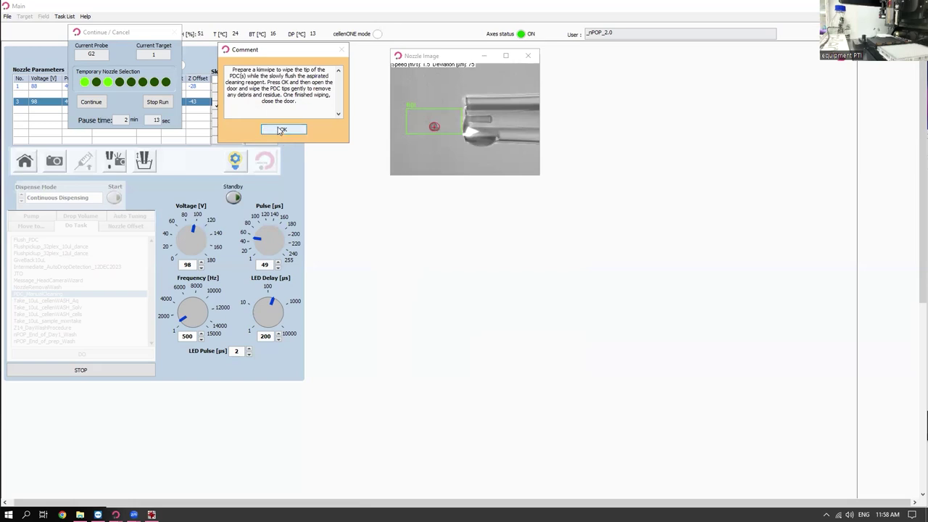
click(282, 130)
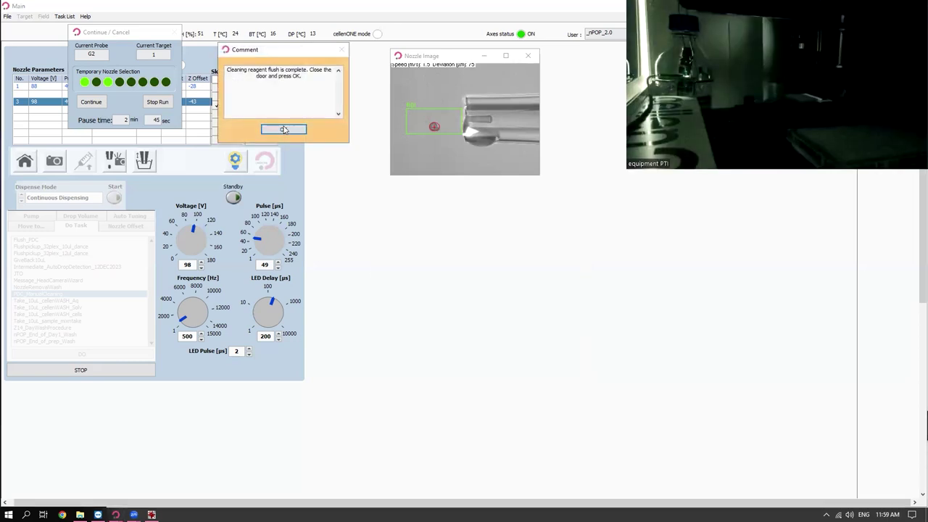
click(284, 130)
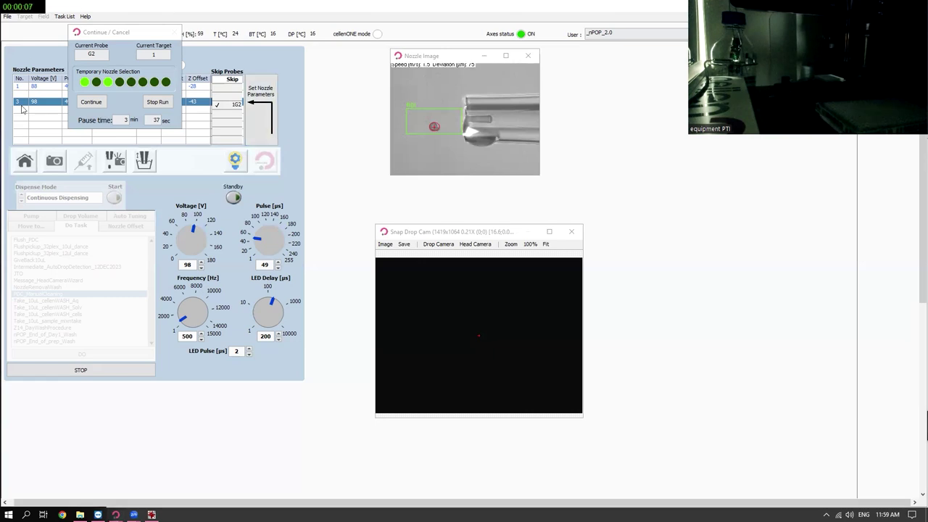
Step: Move the Continue / Cancel window clear of the nozzle controls and aspirate 10 µl from probe well G2, stopping the take-up routine at the end
click(128, 33)
drag(128, 33, 770, 165)
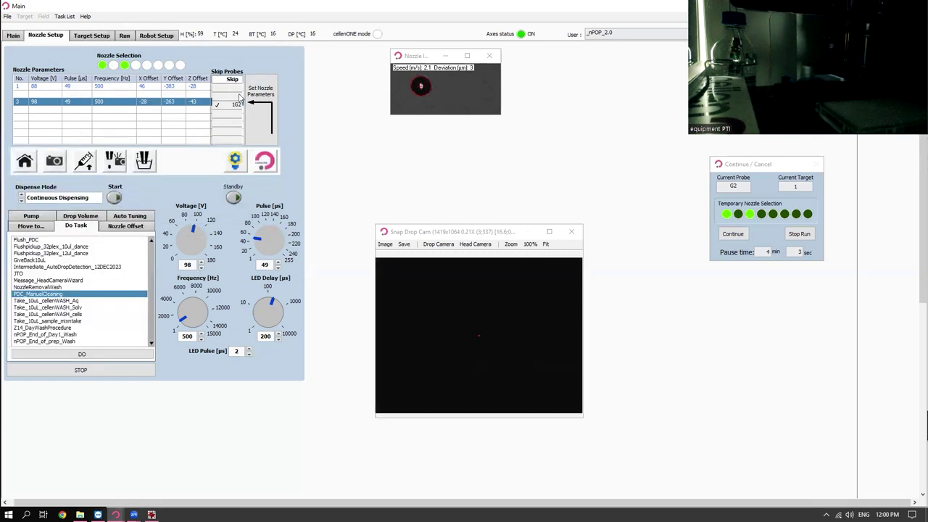
click(89, 164)
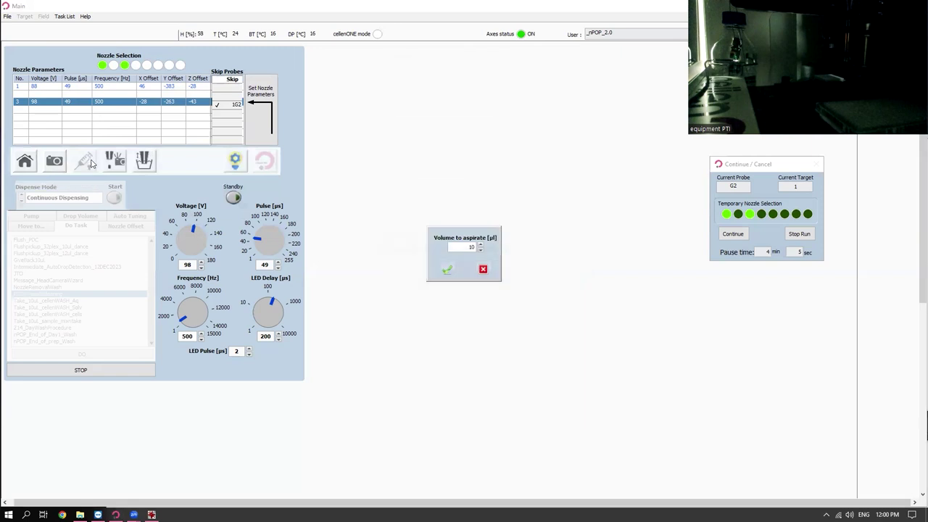
click(448, 269)
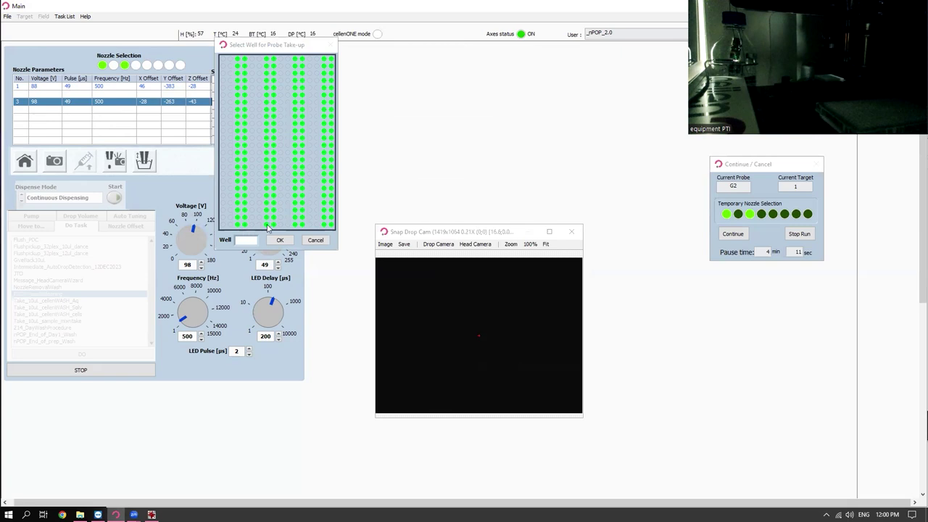
click(267, 218)
click(281, 241)
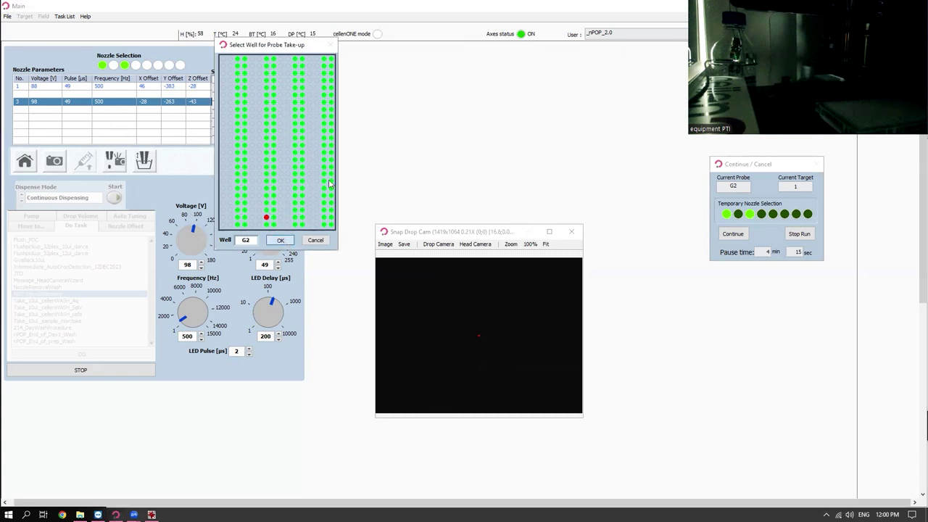
click(295, 116)
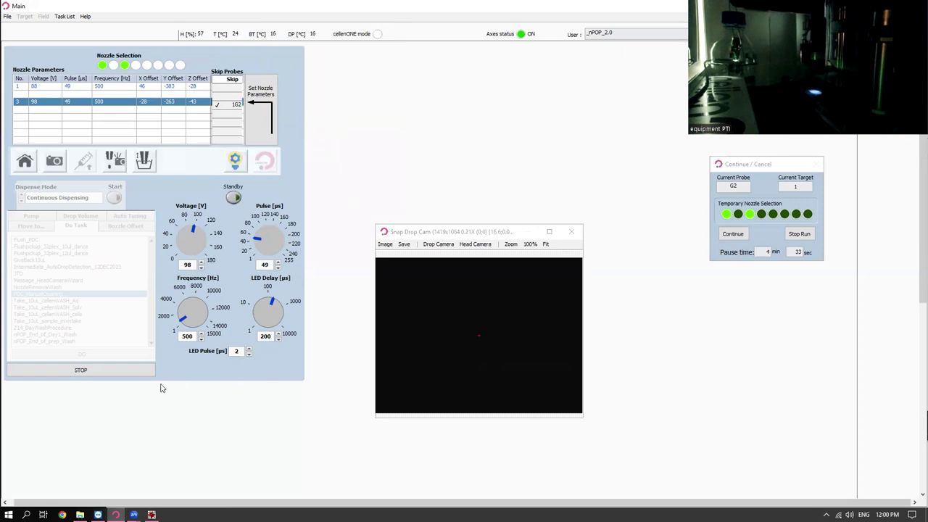
click(125, 373)
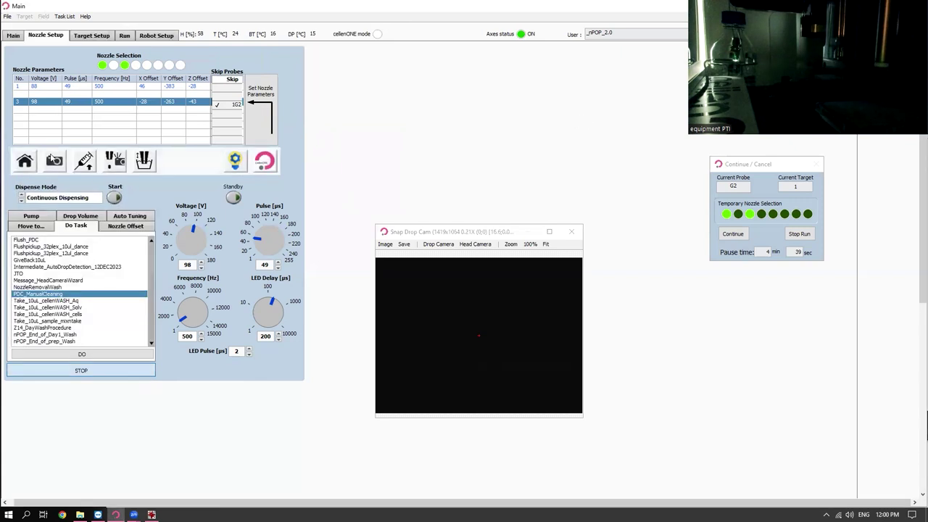
Step: Bring the nozzle to the drop camera and flush 2 µl through it at a speed of 1 µl/s
click(52, 150)
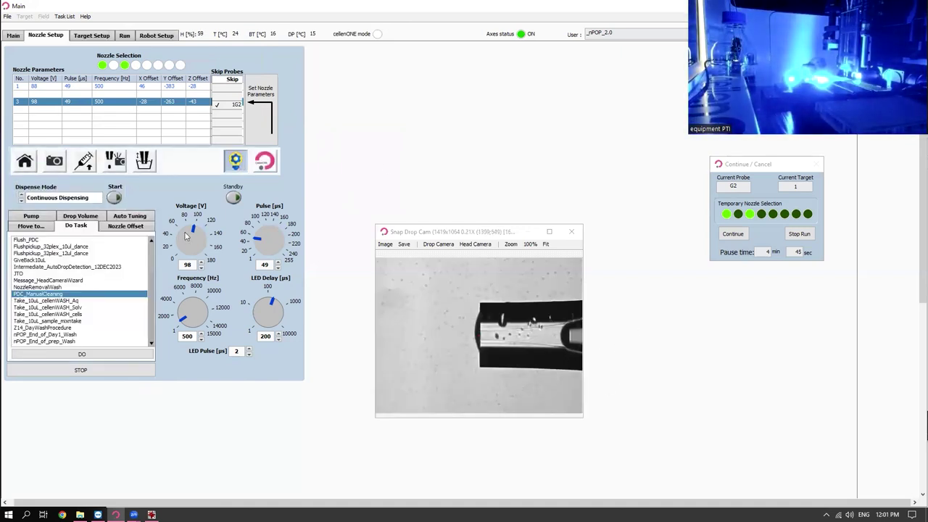
click(31, 216)
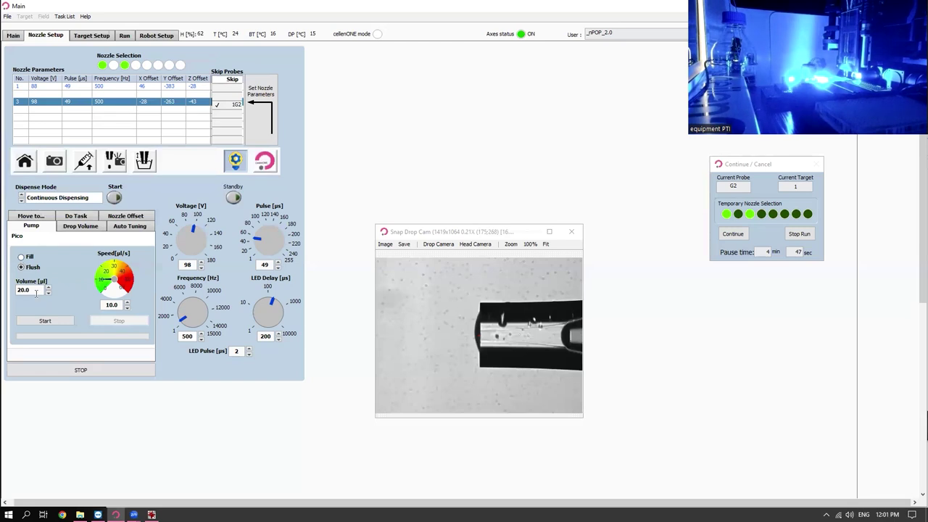
text(2)
double_click(110, 303)
text(1)
key(Return)
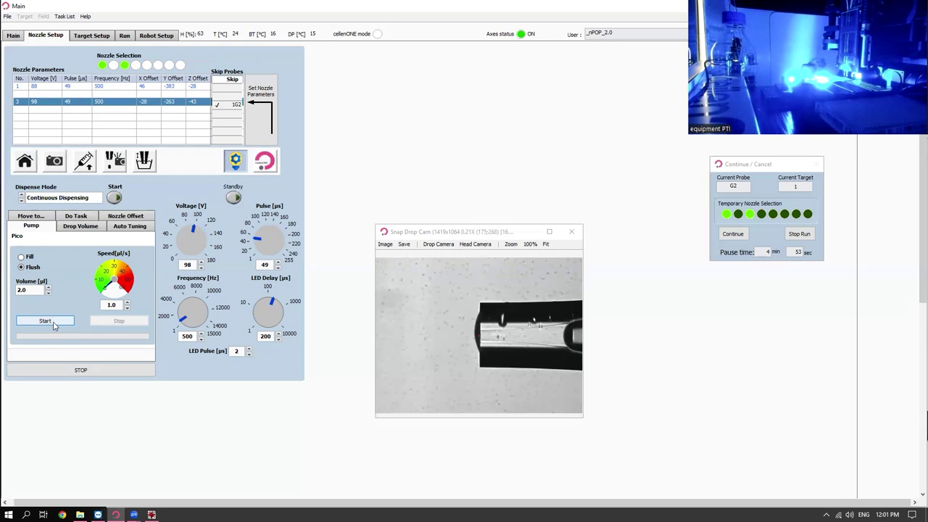
click(61, 321)
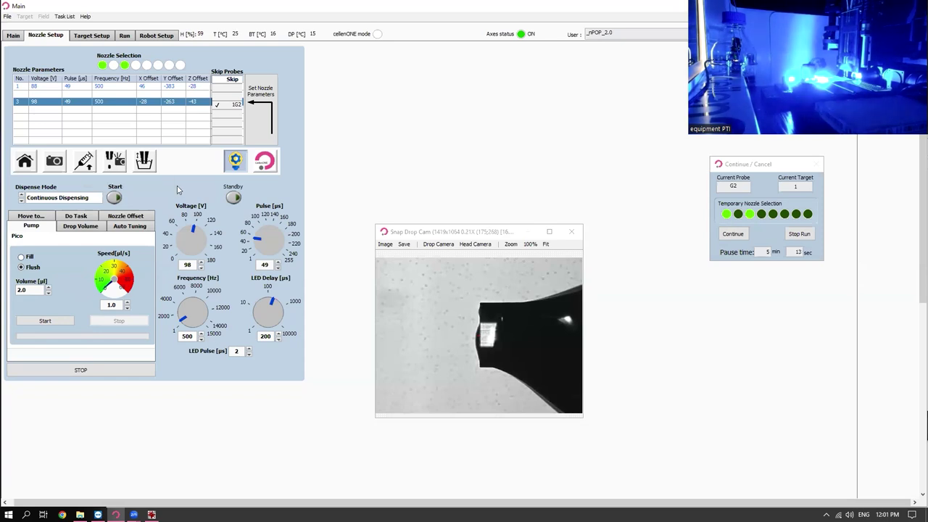
Step: Test nozzle 3's continuous dispensing under the drop camera, stop it and continue the paused label run
click(115, 198)
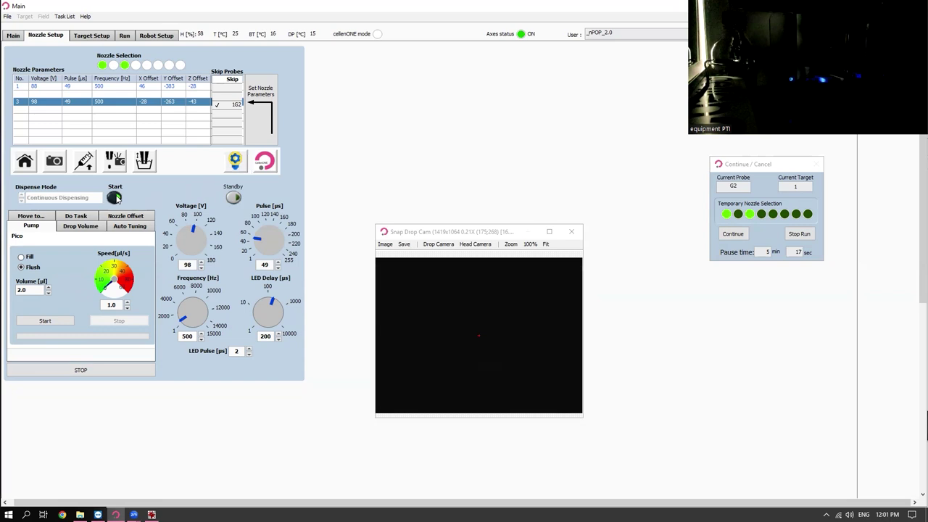
click(116, 198)
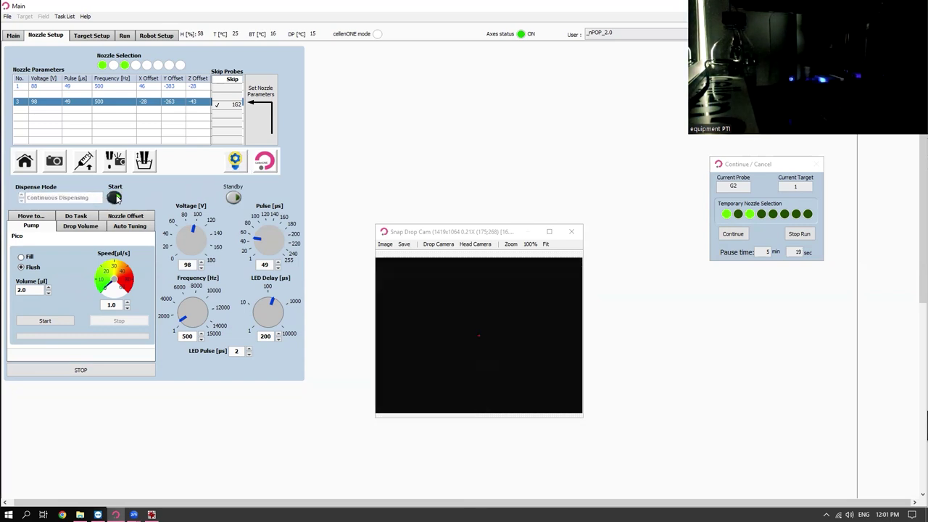
click(115, 198)
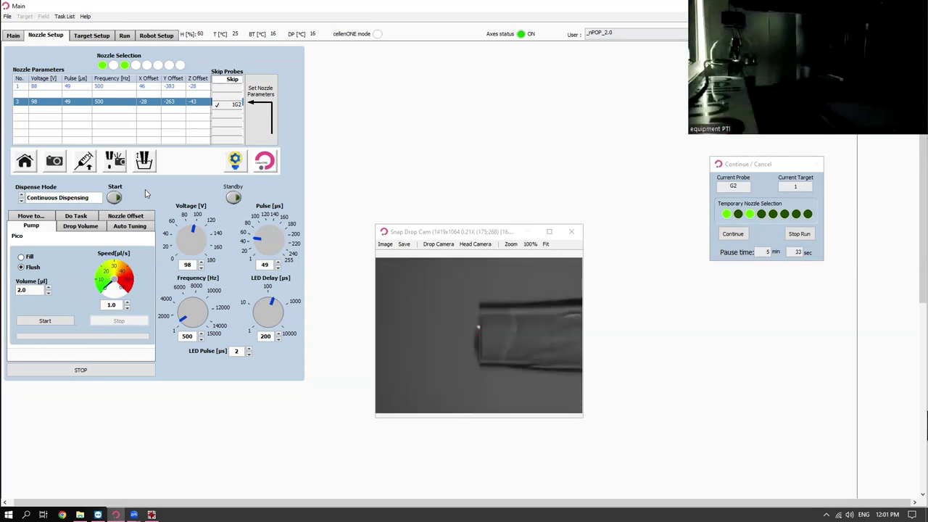
click(115, 198)
click(733, 235)
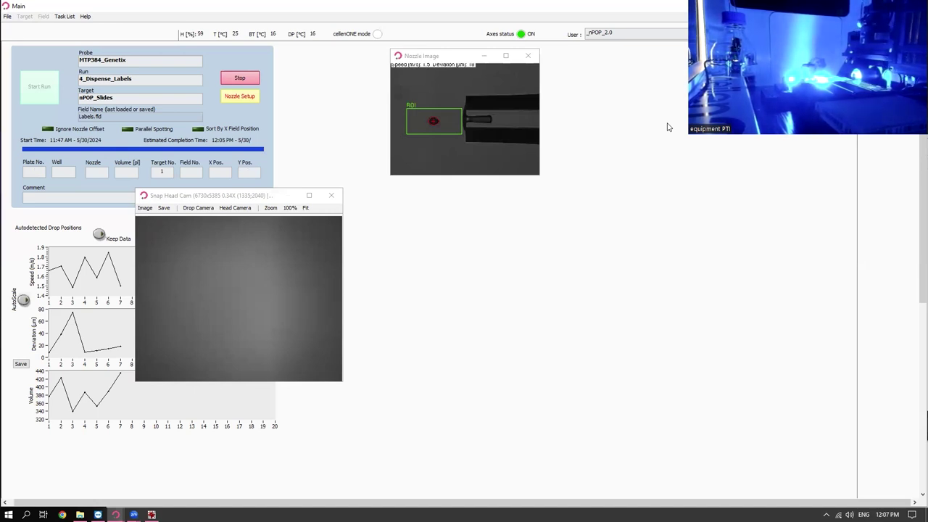
Step: Open the first label scan from the run's ScannedFields folder and page through to the last field, dismissing the subfolder prompt
click(80, 515)
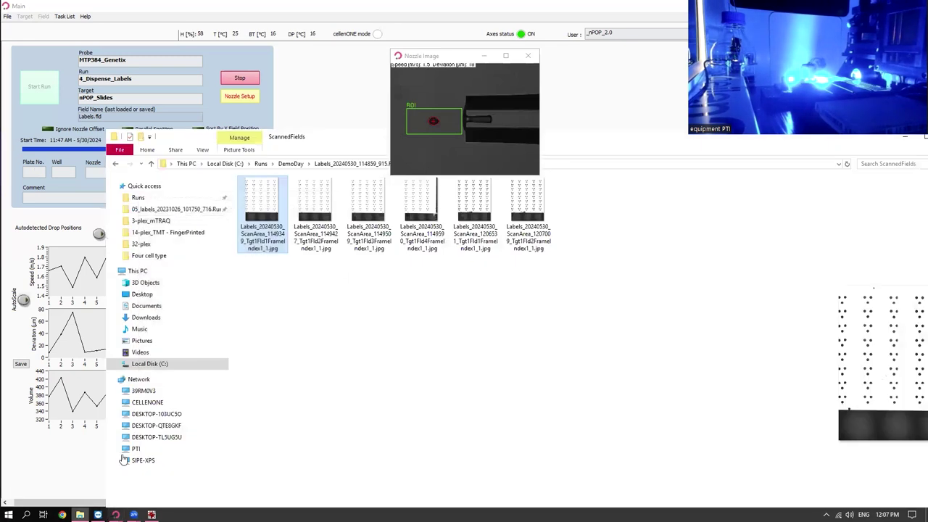
double_click(271, 204)
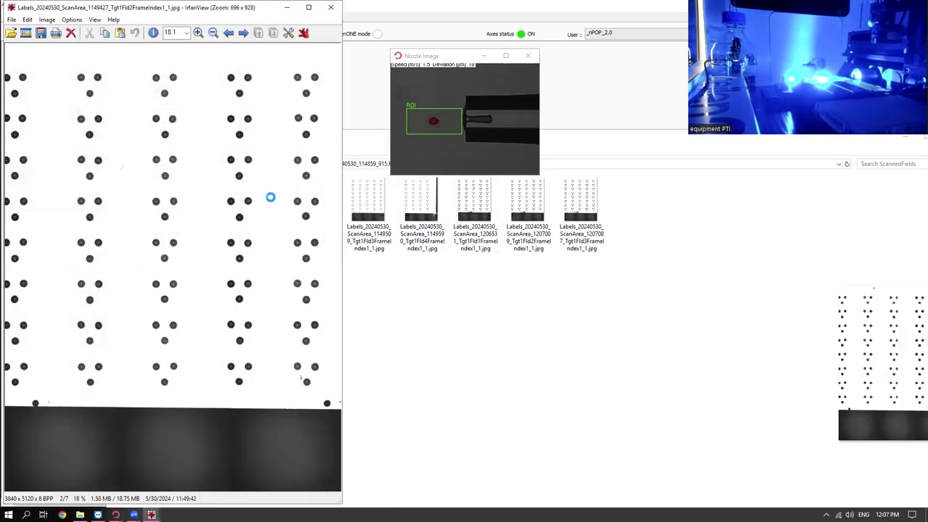
scroll(271, 200, down, 3)
scroll(271, 202, down, 1)
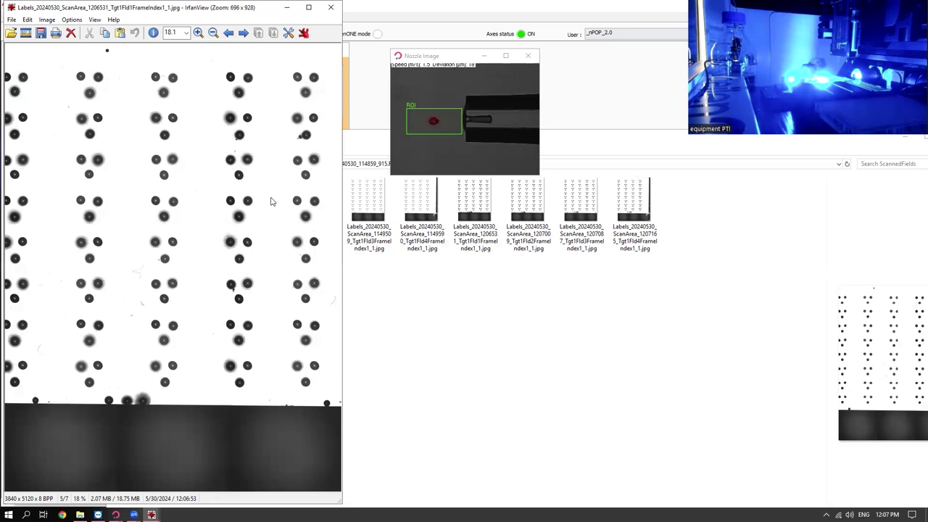
key(Right)
key(Right)
key(Right)
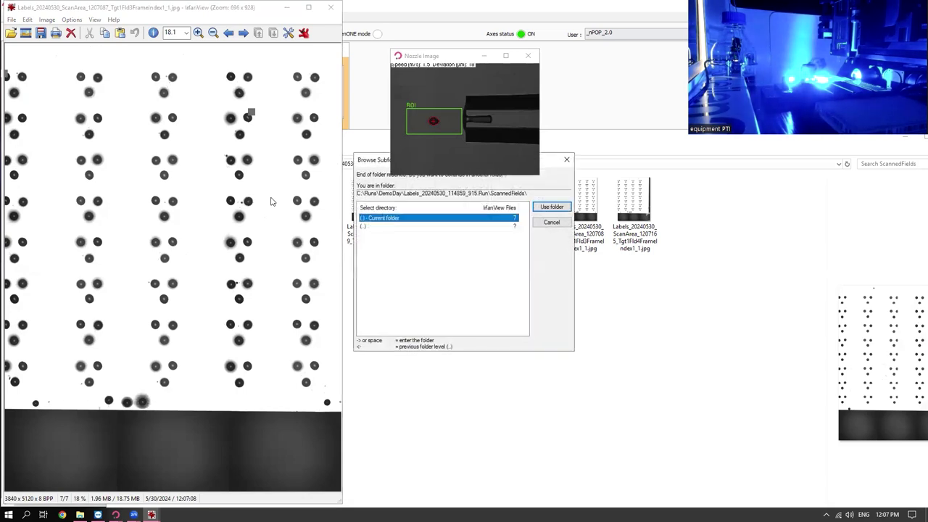
key(Left)
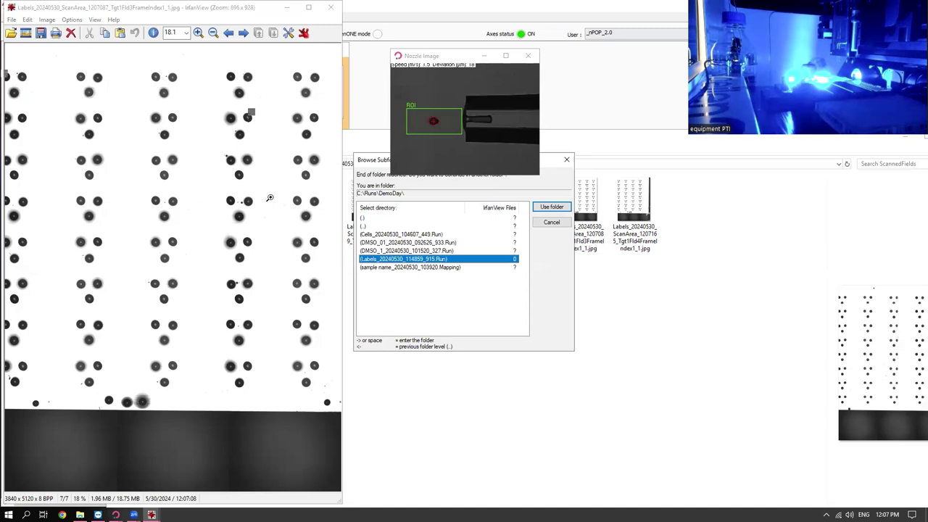
click(548, 223)
Step: Compare the post-dispense scans of fields 1 to 3 for missing label droplets and put the image viewer away
key(Left)
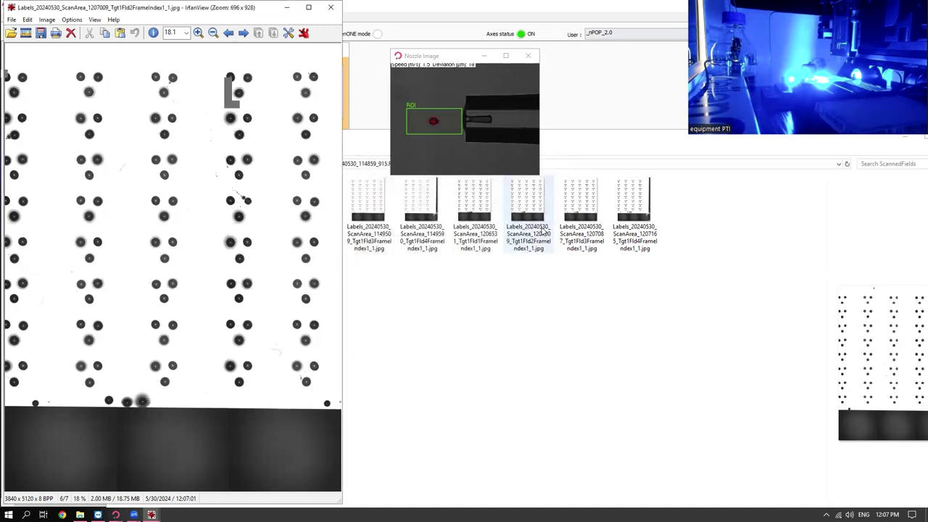
key(Left)
key(Right)
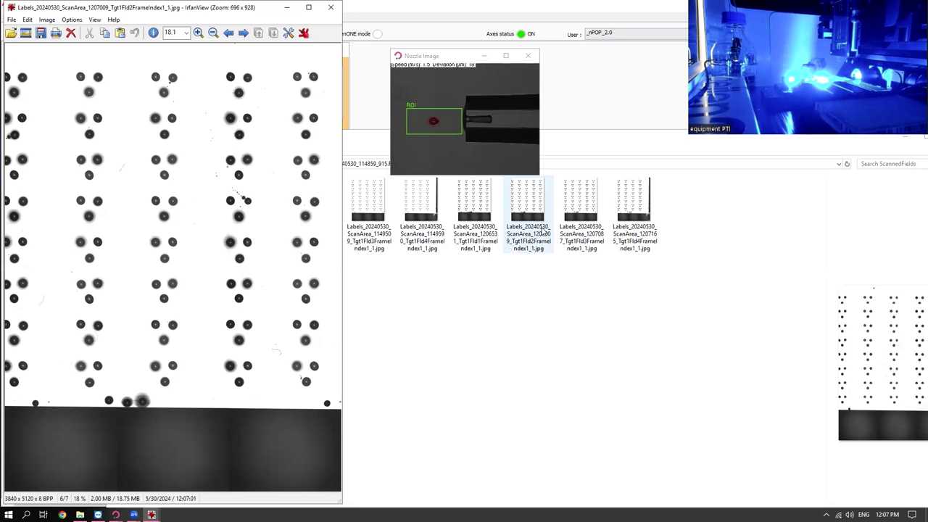
key(Right)
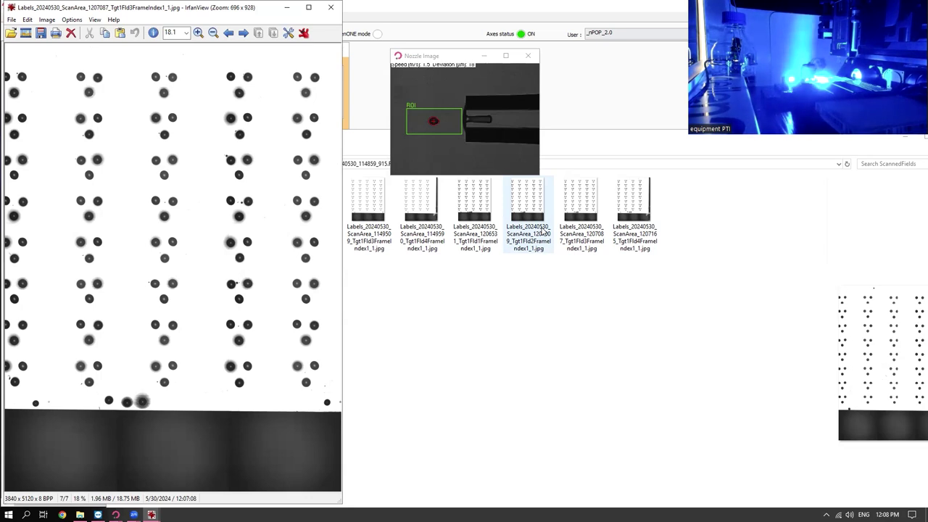
key(Right)
key(Left)
key(Left)
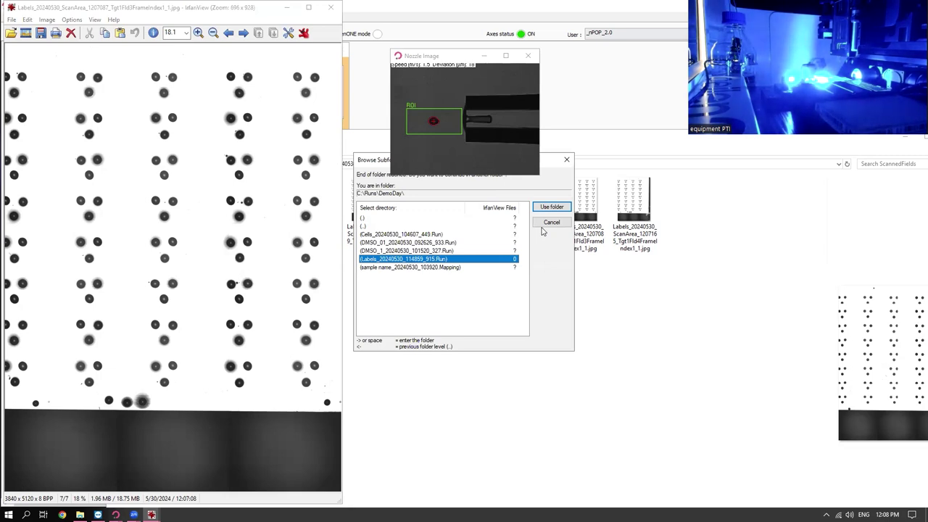
key(Left)
key(Left)
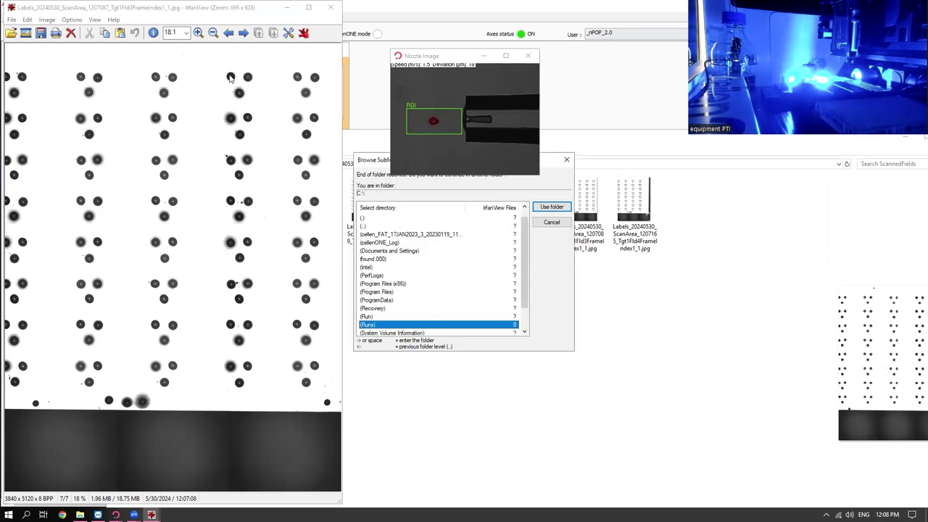
click(566, 224)
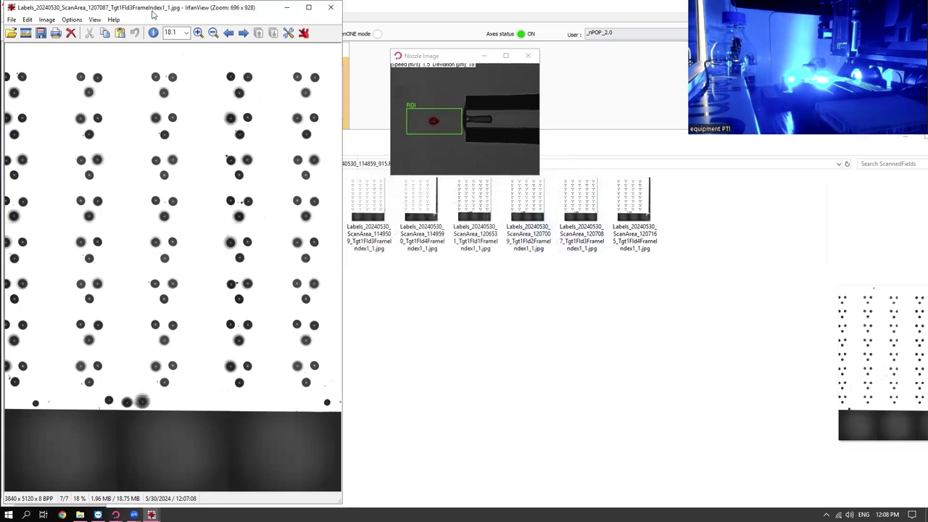
double_click(153, 14)
click(346, 65)
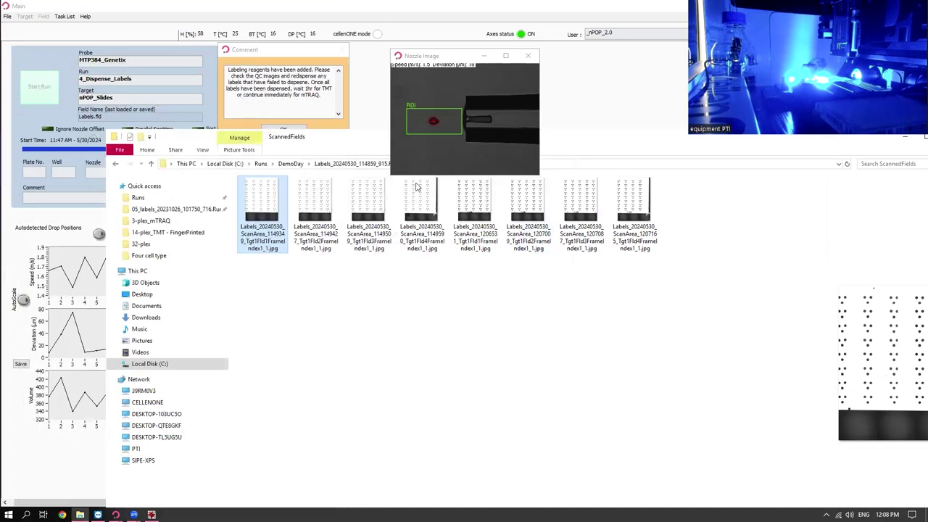
Step: Go up to the Labels_20240530_114859_915.Run folder, uncover the run comment and open the AutoDrop subfolder
click(150, 163)
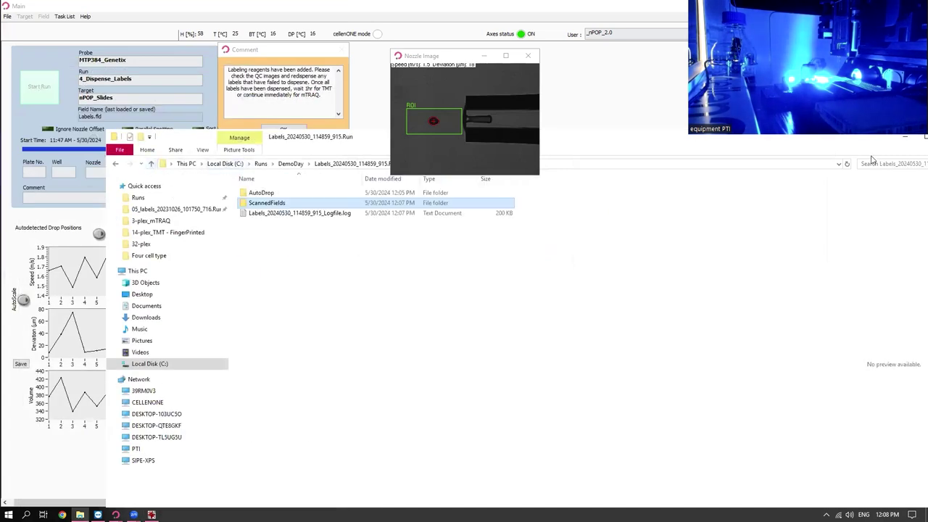
drag(326, 136, 287, 154)
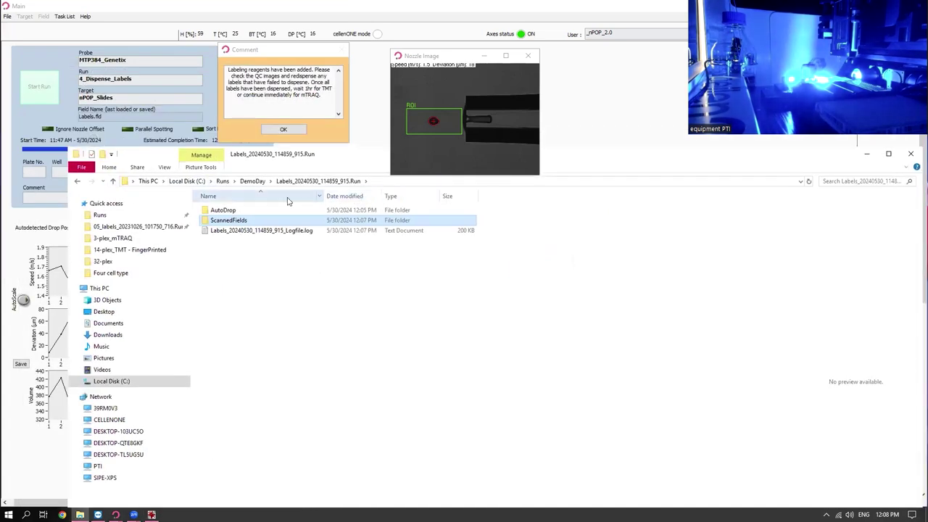
double_click(244, 210)
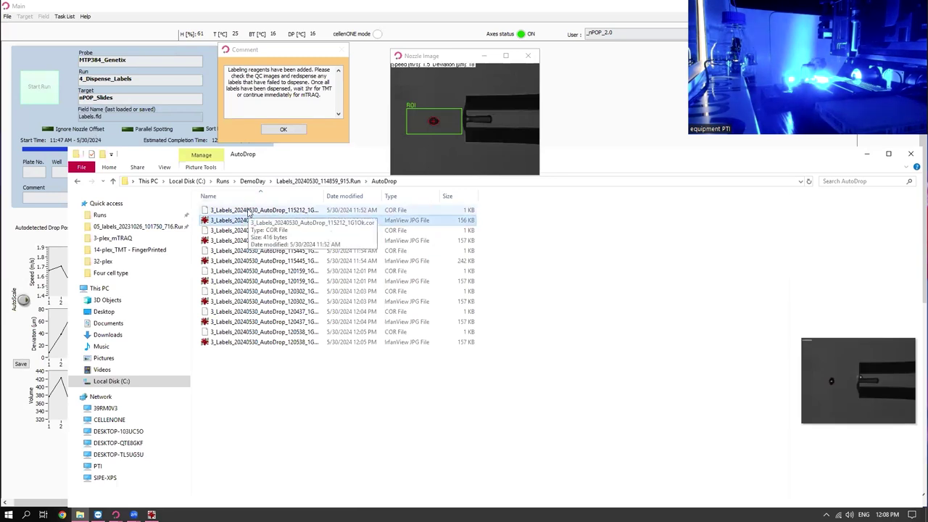
Step: Page through the AutoDrop images of the label run from the first to the last, dismissing the subfolder prompt
double_click(285, 218)
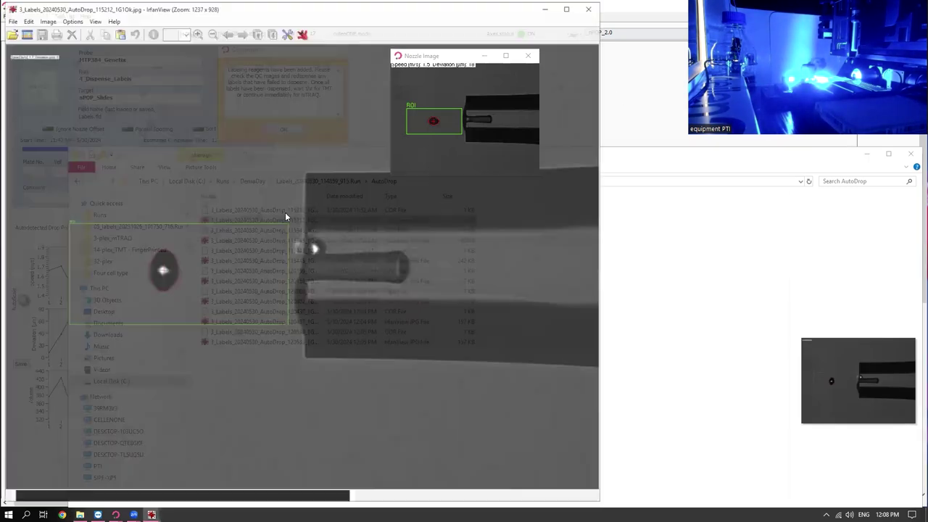
key(Right)
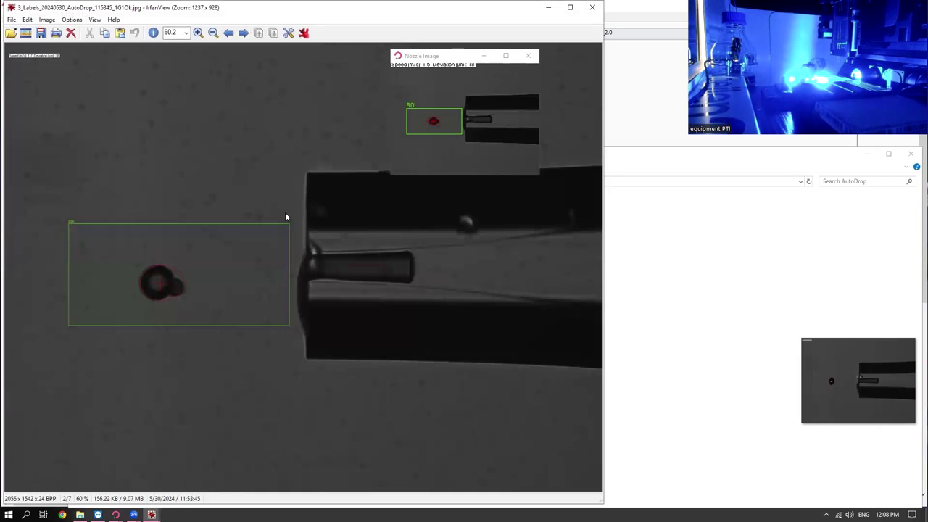
key(Right)
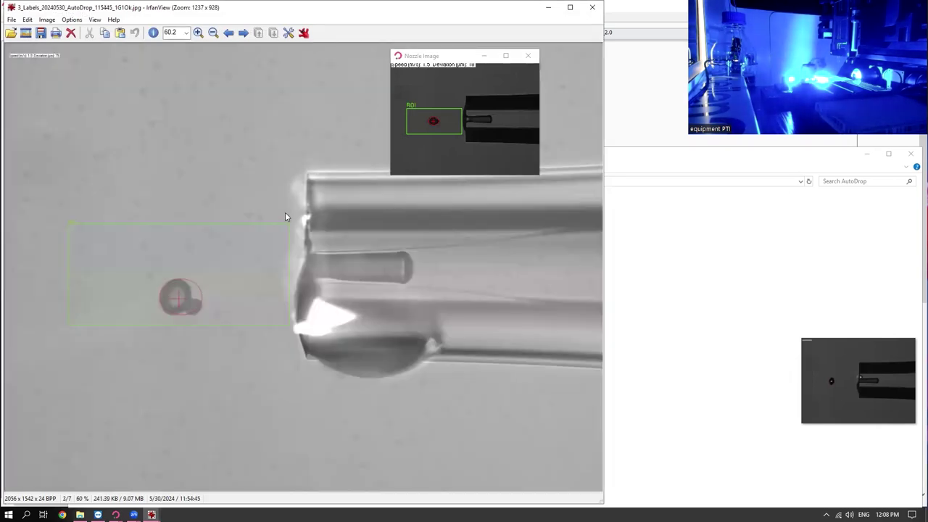
key(Right)
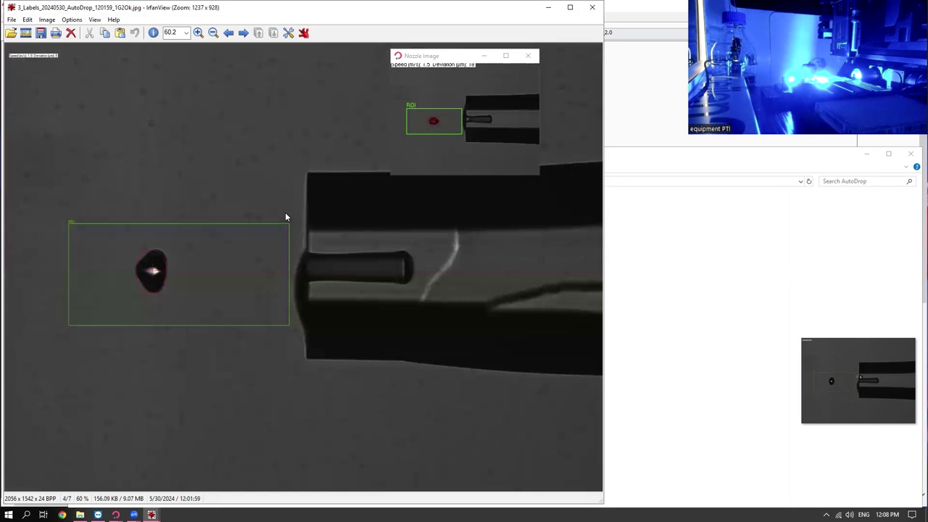
key(Right)
key(Right)
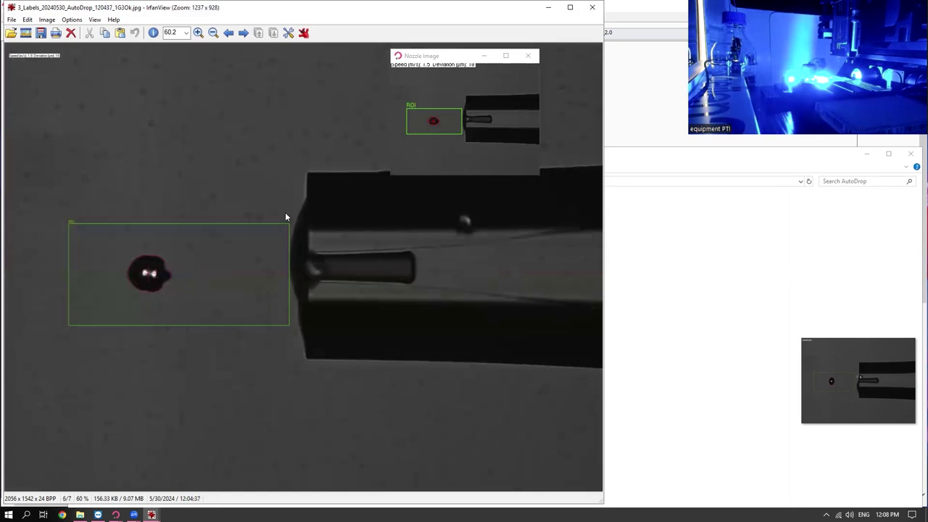
key(Right)
key(Right)
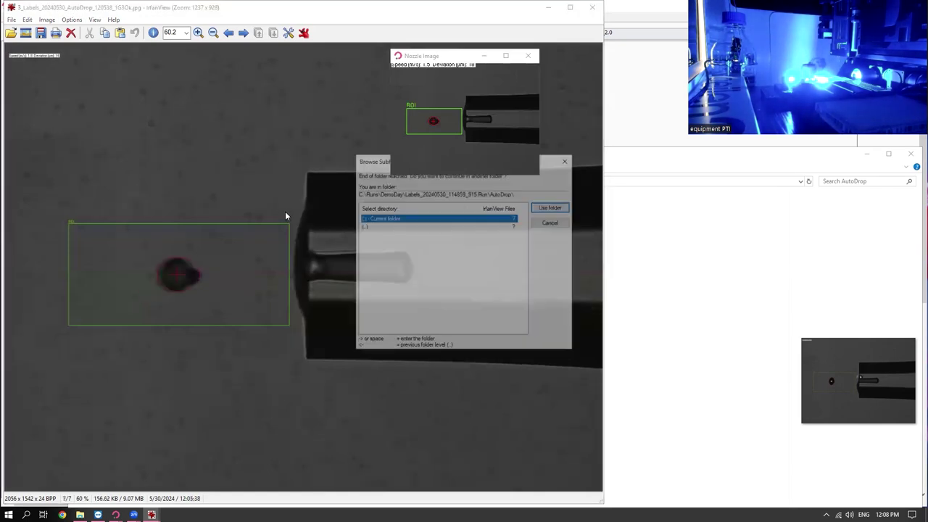
click(553, 223)
Step: Close the image viewer, put the file browser away and acknowledge the label run's QC comment
drag(122, 8, 171, 161)
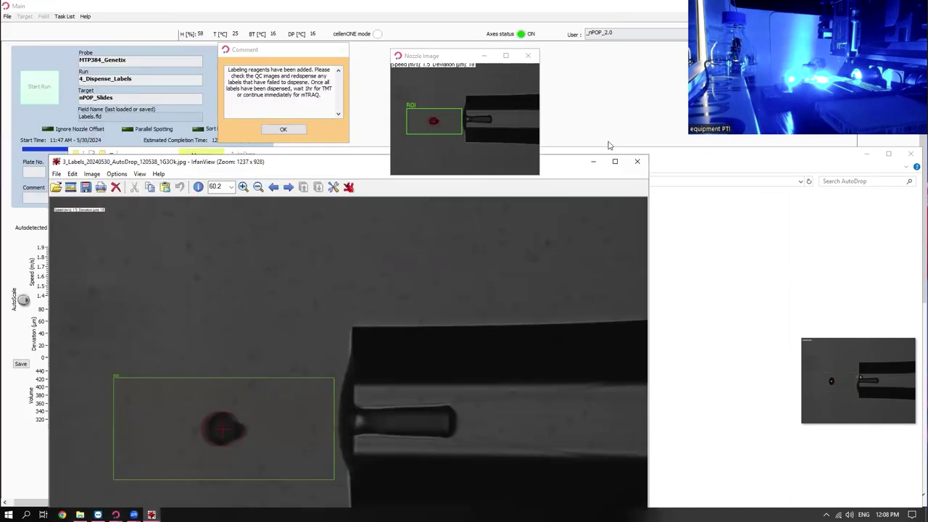
click(636, 166)
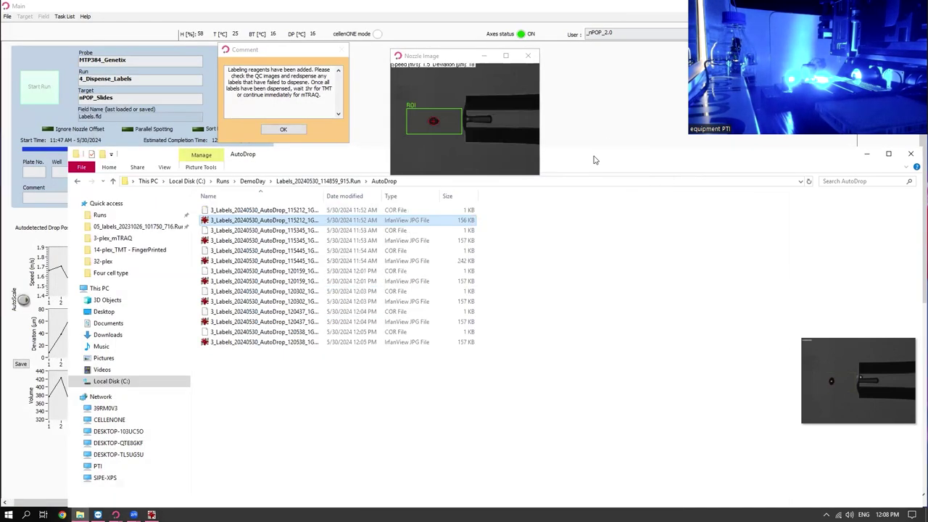
drag(596, 156, 534, 194)
click(825, 201)
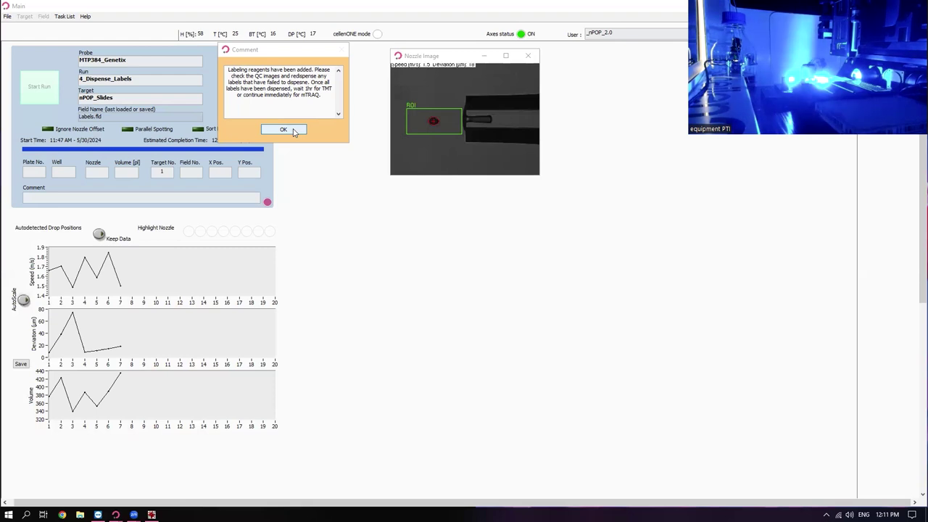
click(294, 132)
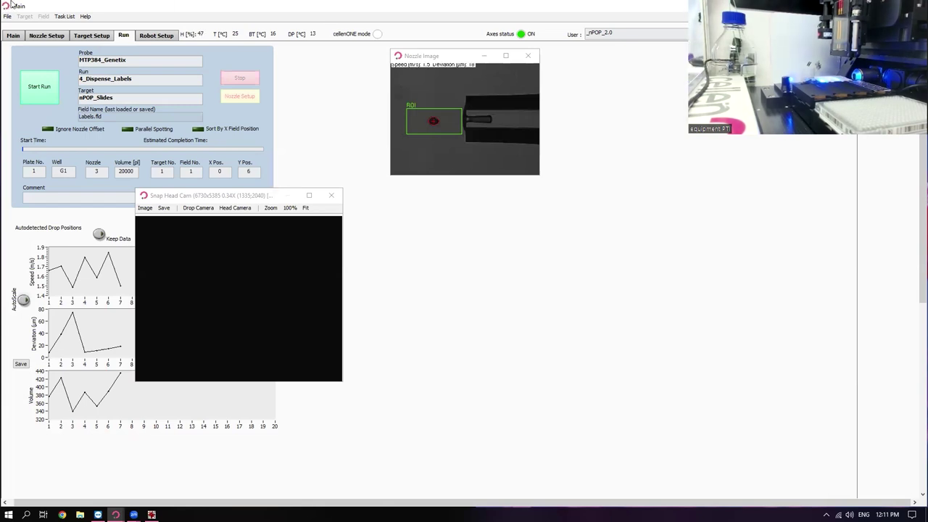
Step: Select the 7_Pickup_plexDIA run for the nPOP_Slides target and glance at the nozzle parameters
click(21, 39)
click(247, 207)
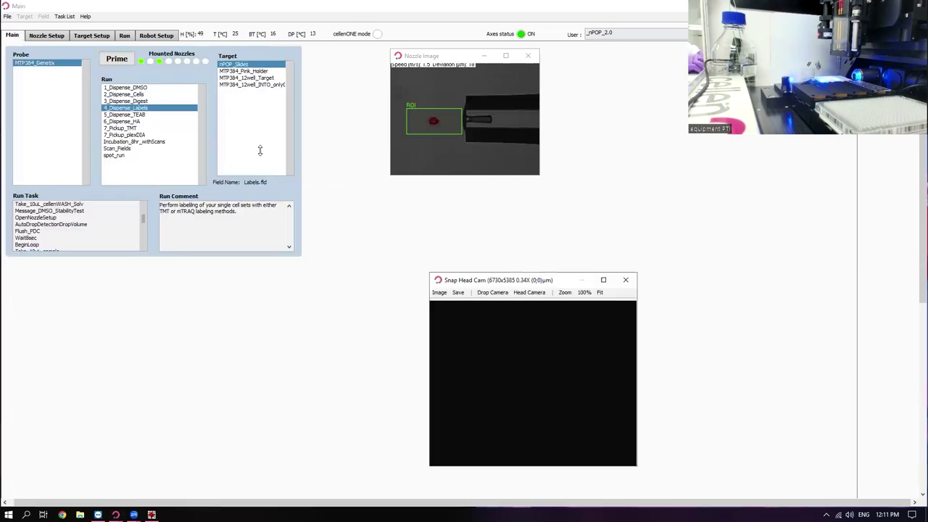
click(124, 135)
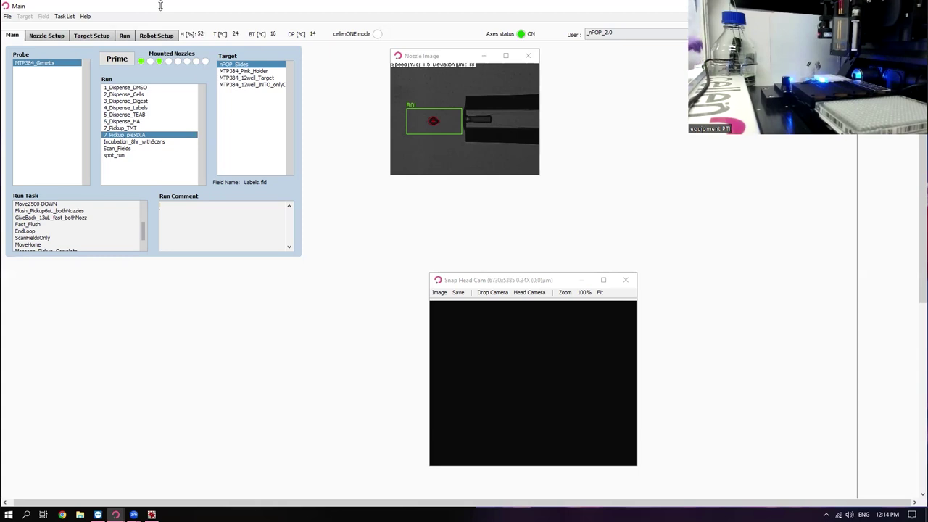
click(52, 33)
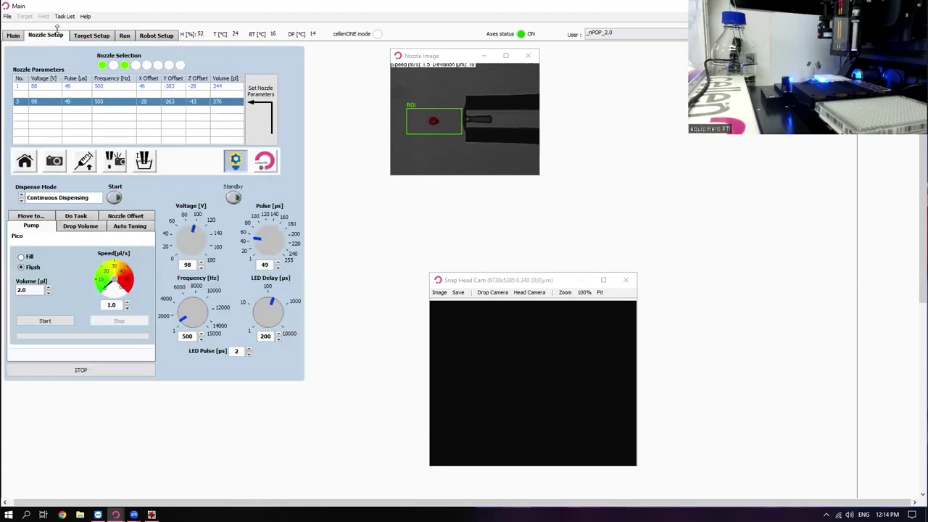
click(75, 34)
click(10, 34)
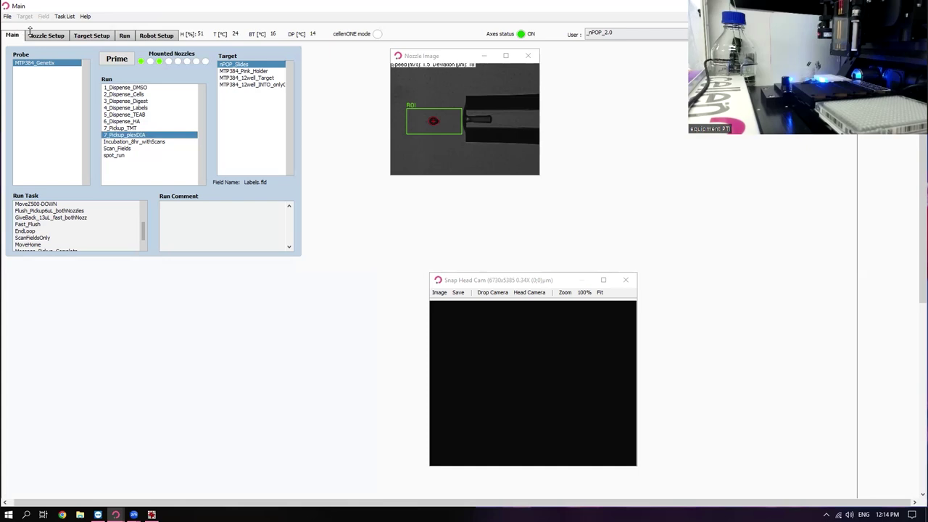
Step: Load the Pickup_1.fld field file from the 3-plex_mTRAQ pattern folder
click(90, 34)
click(26, 16)
click(32, 25)
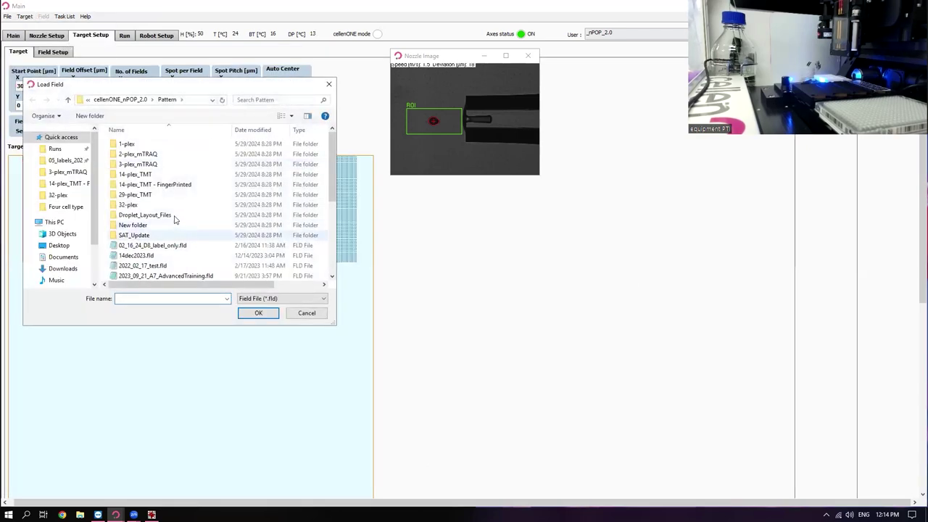
double_click(163, 163)
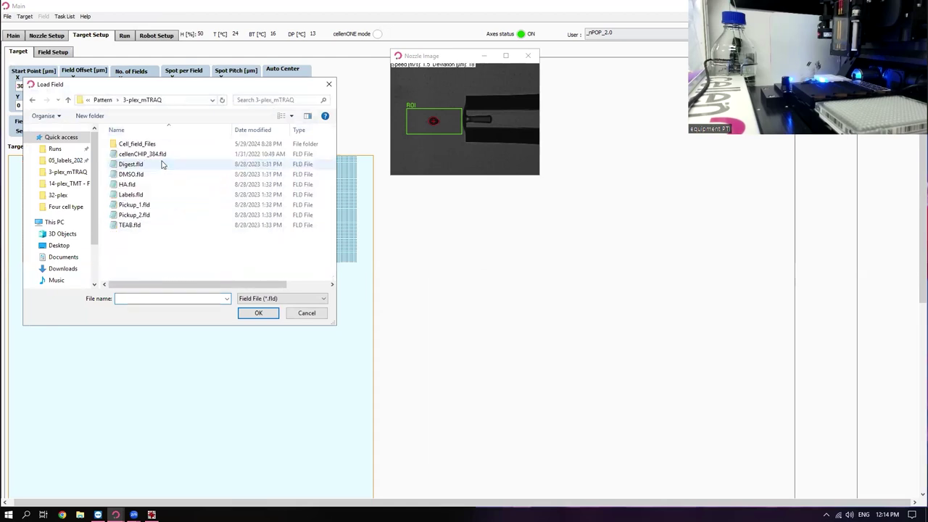
click(156, 206)
click(266, 312)
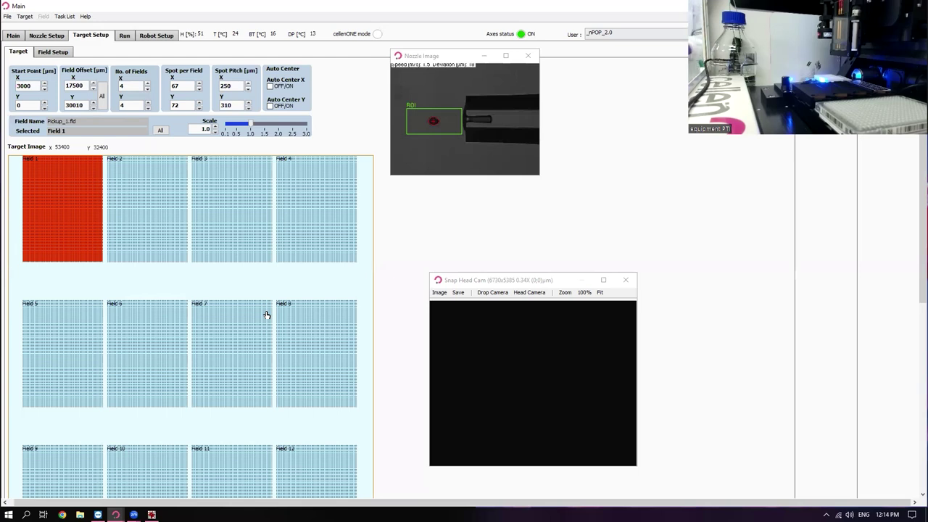
Step: Reduce the target's number of fields in Y to 1 and view field 1's pickup positions and source wells
click(147, 108)
click(148, 108)
click(147, 108)
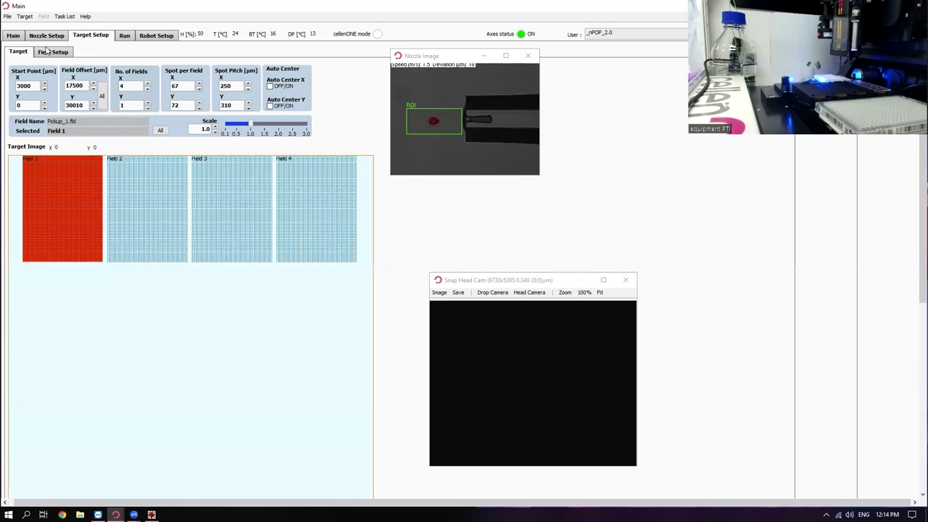
click(61, 50)
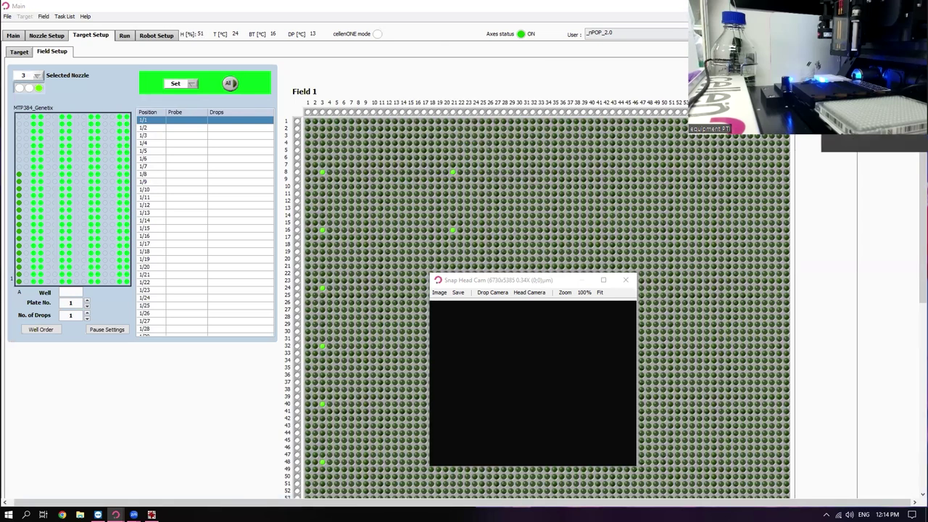
click(44, 36)
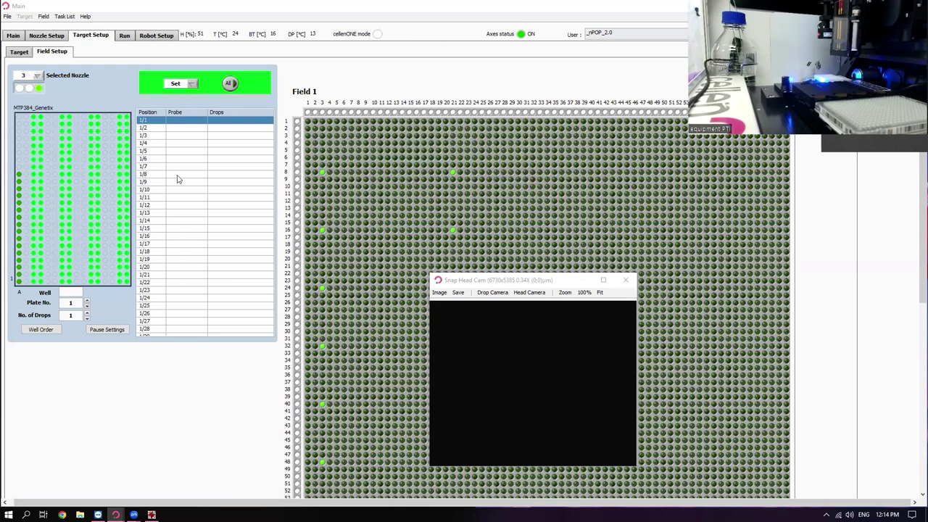
Step: Load the task sequence of the 7_Pickup_plexDIA run in the robot setup to review its macros
click(156, 35)
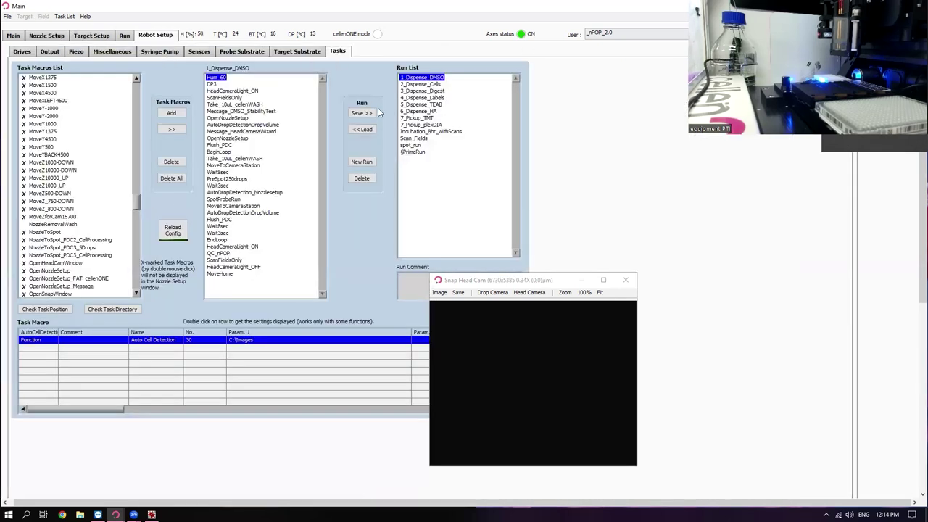
click(426, 126)
click(362, 129)
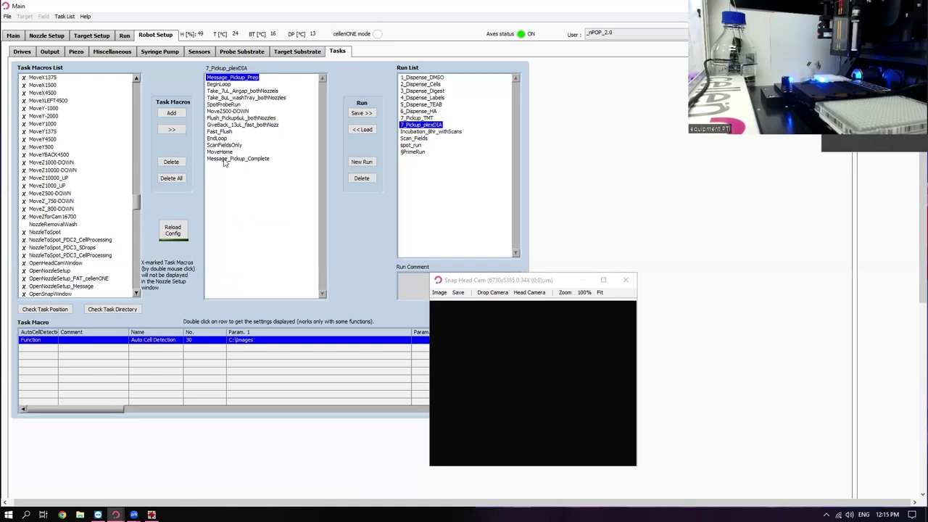
Step: Start the 7_Pickup_plexDIA run with batch identification Pickup, accept the target list and confirm the probe and wash tray prompts
click(123, 35)
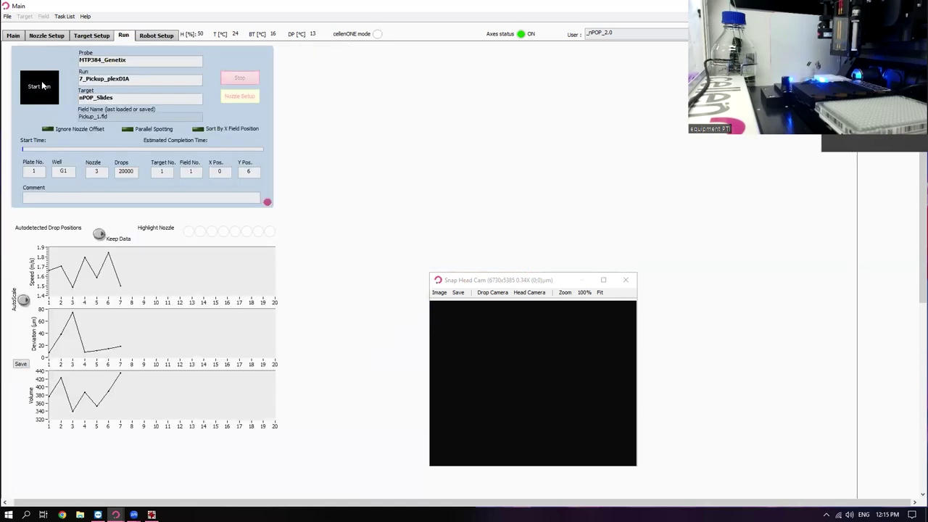
click(41, 84)
double_click(422, 224)
text(Pickup)
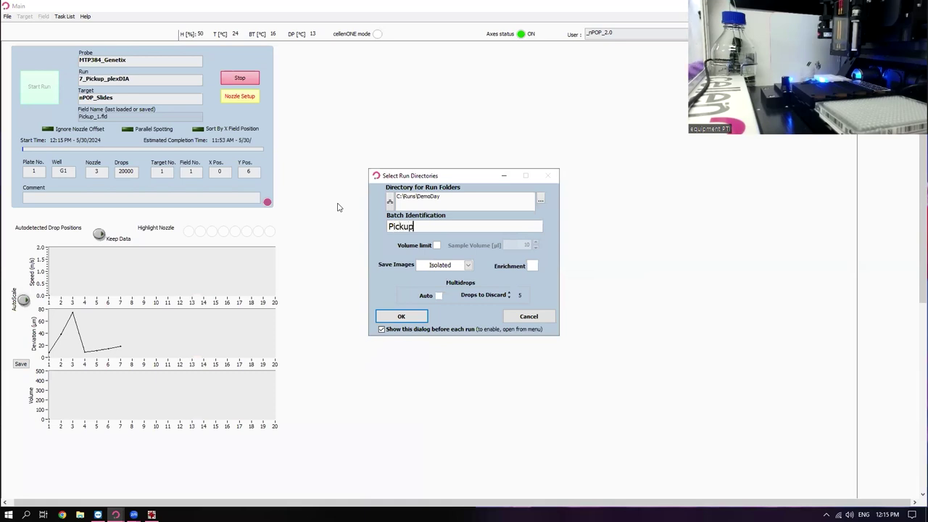
click(412, 317)
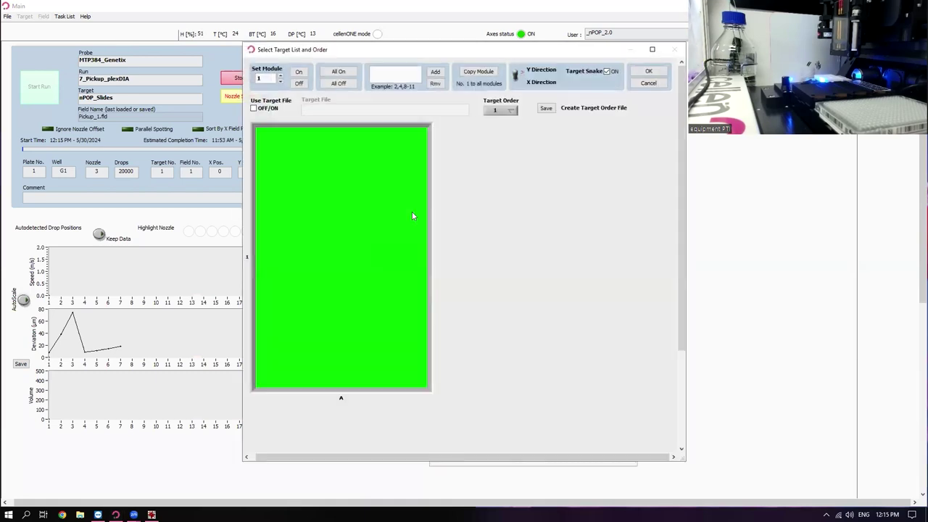
click(658, 72)
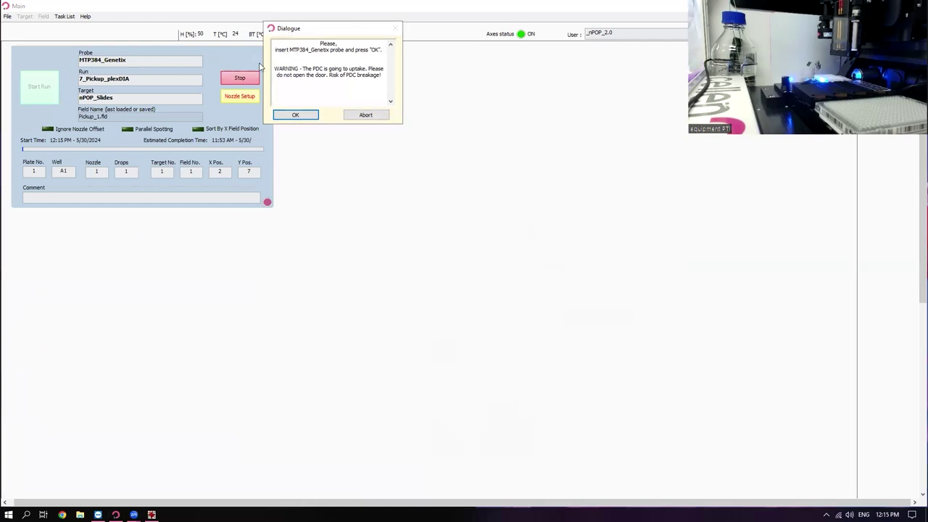
click(296, 115)
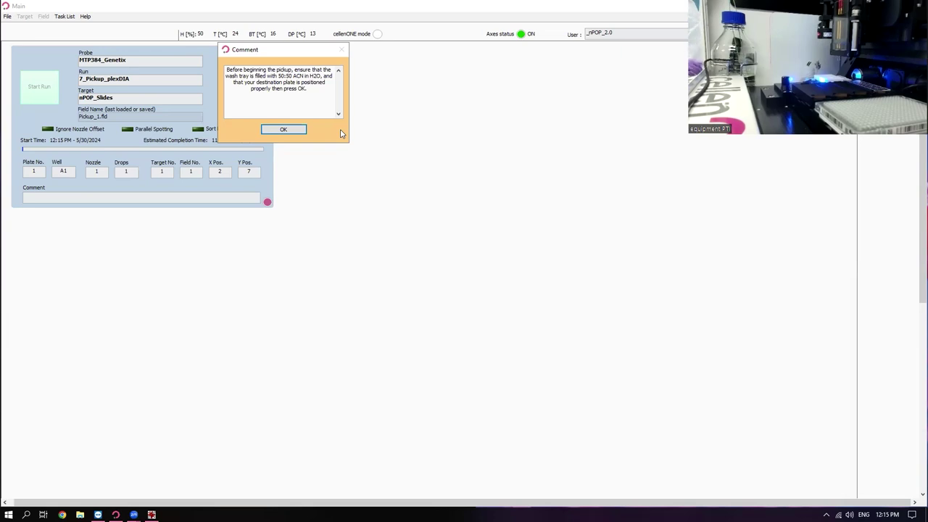
click(292, 129)
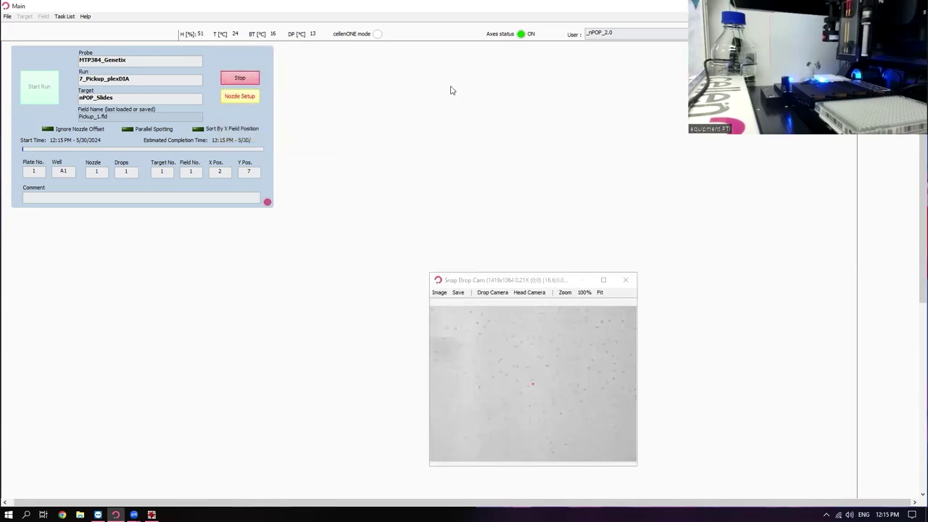
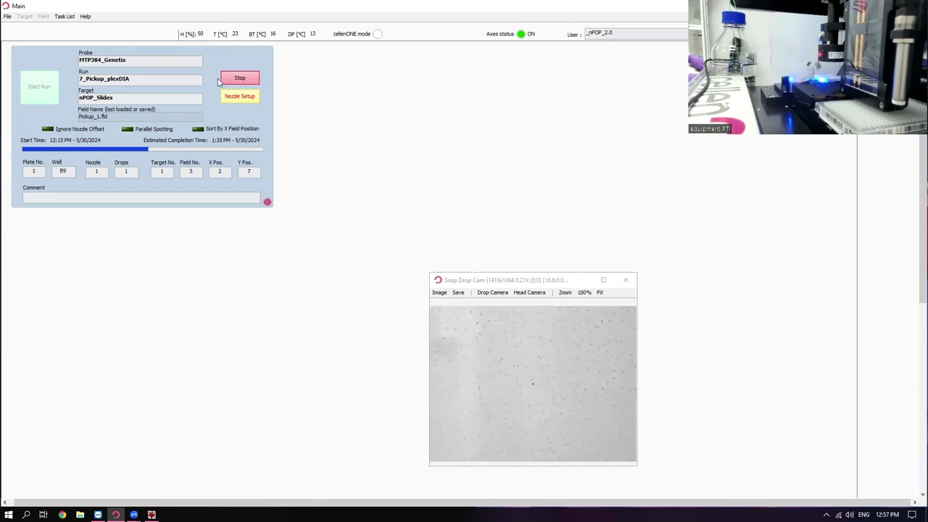
Step: Stop the running 7_Pickup_plexDIA run before it completes
click(242, 79)
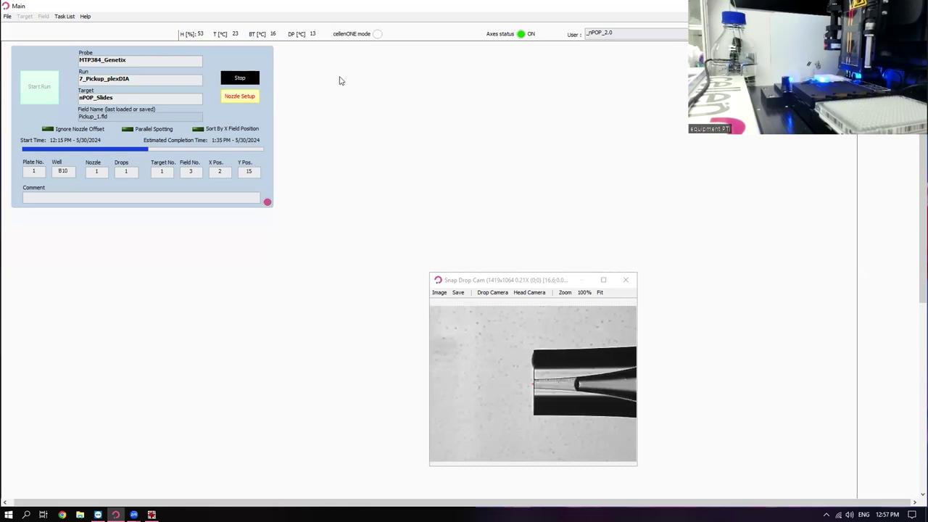
click(240, 77)
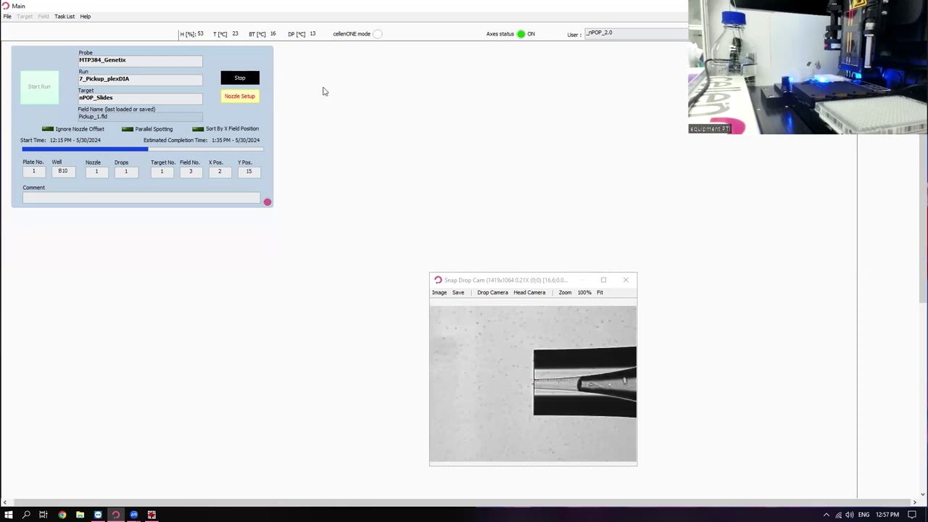
click(355, 115)
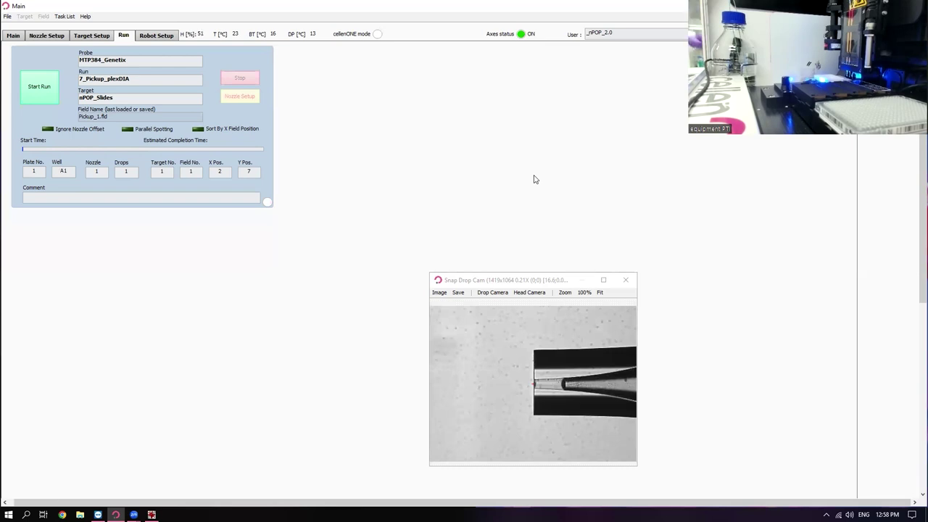
Step: Run the Flush_PDC task from the nozzle setup's task list
click(64, 38)
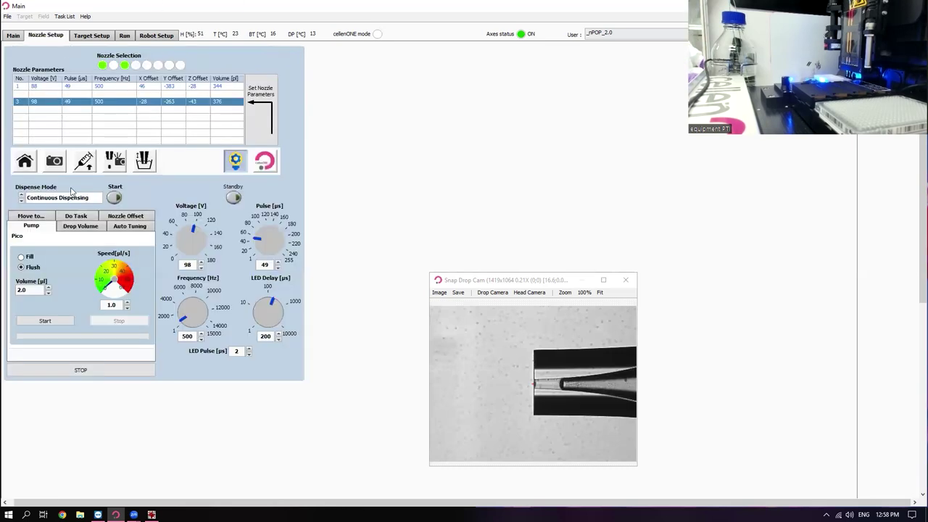
click(82, 225)
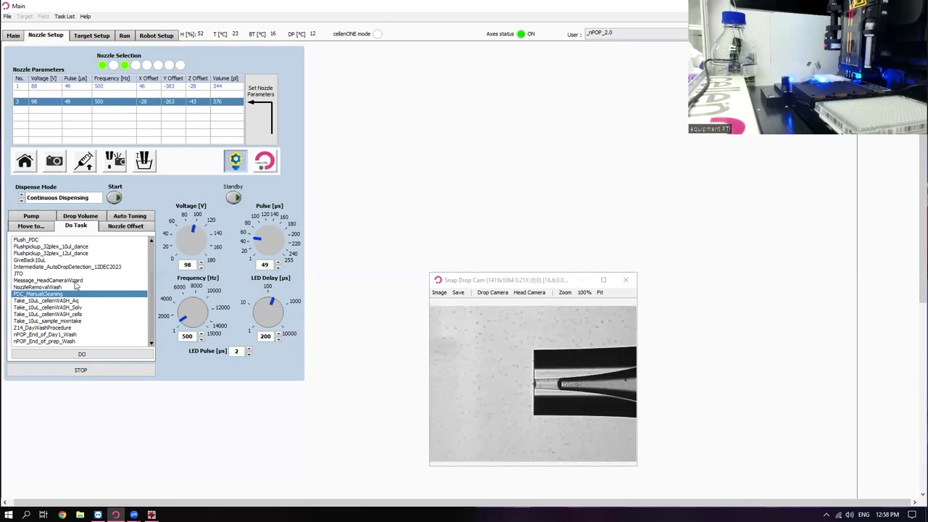
click(91, 353)
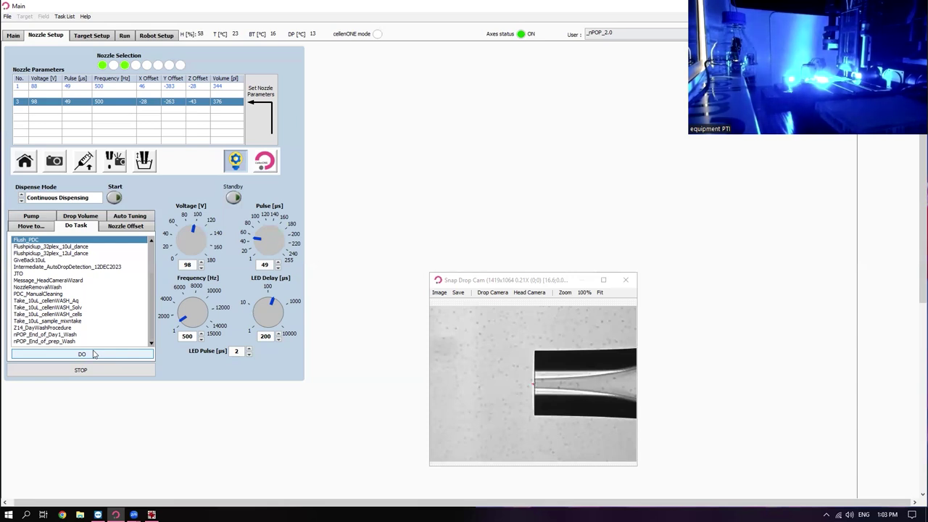
click(95, 354)
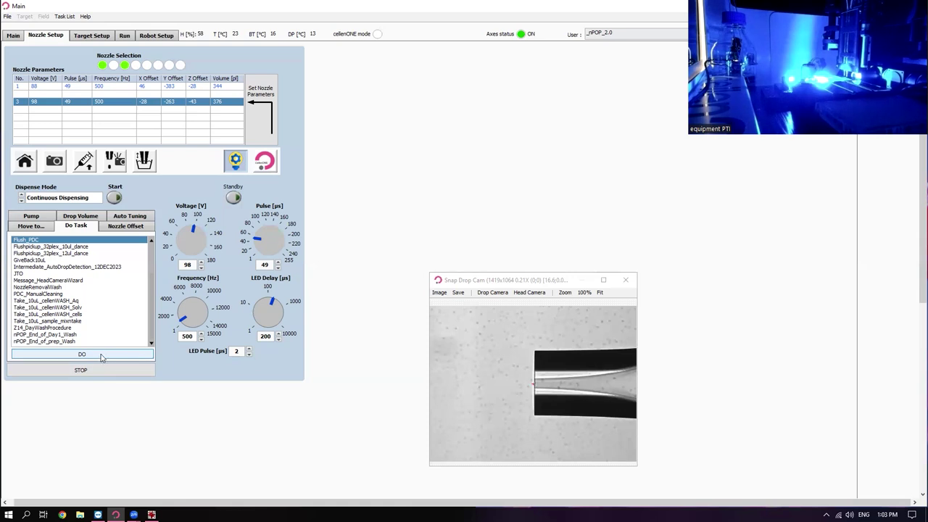